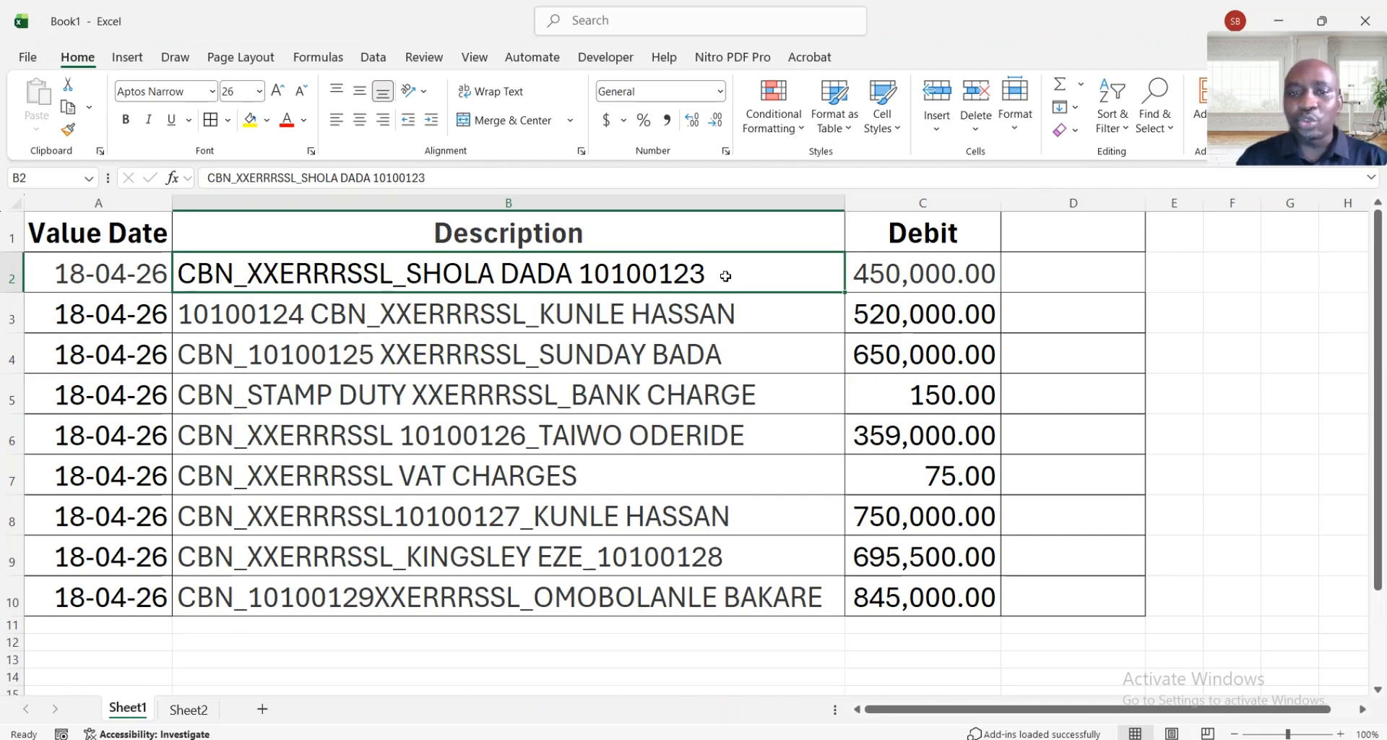
Step: Enter the header "Empolyee ID" in D1 and auto-fit column D to its contents
left_click(1100, 232)
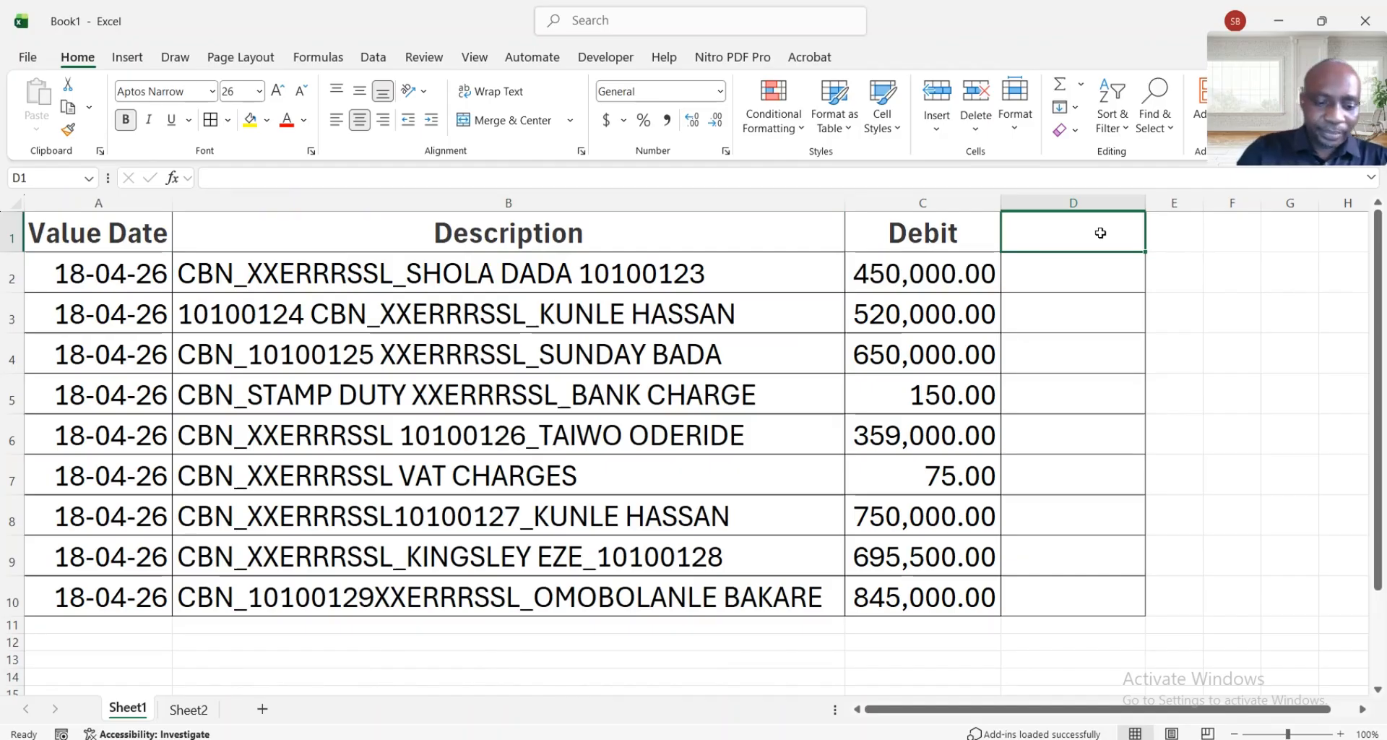
type("Empol")
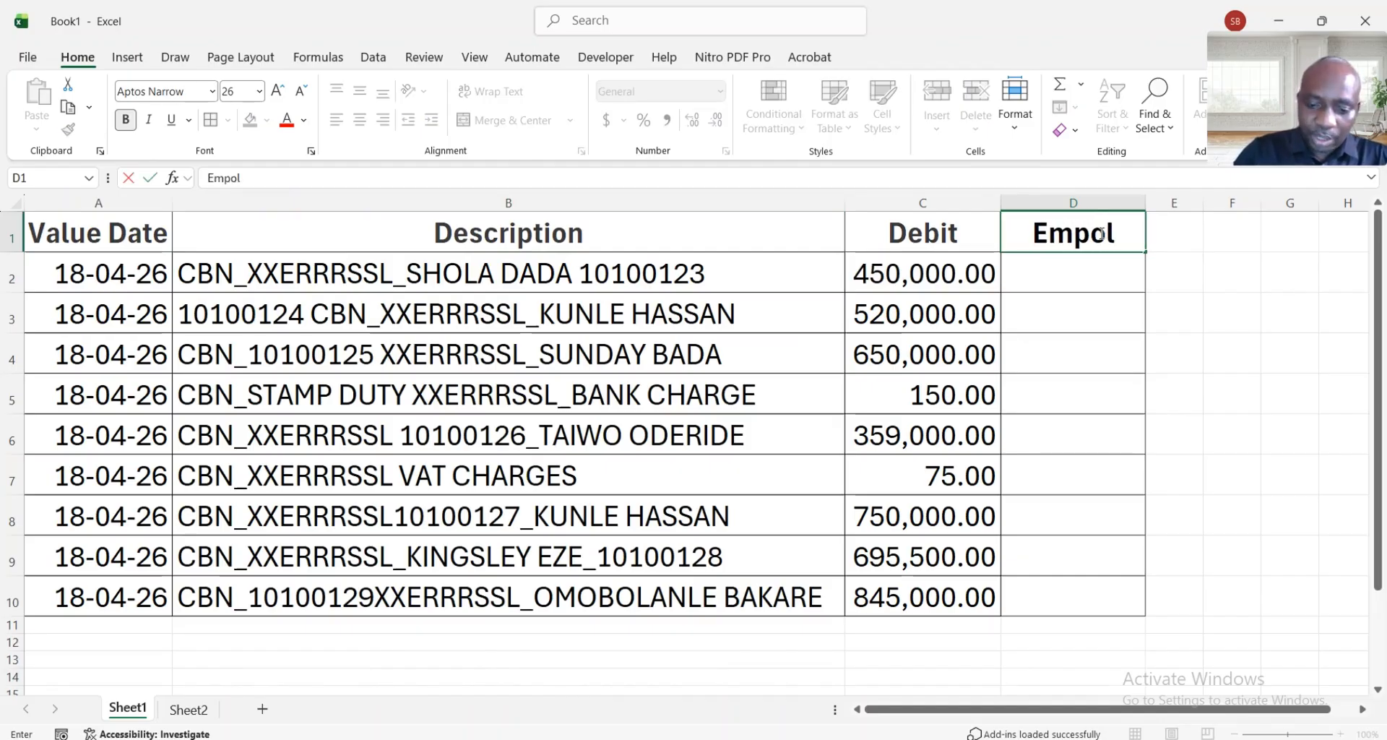
type("yee ID")
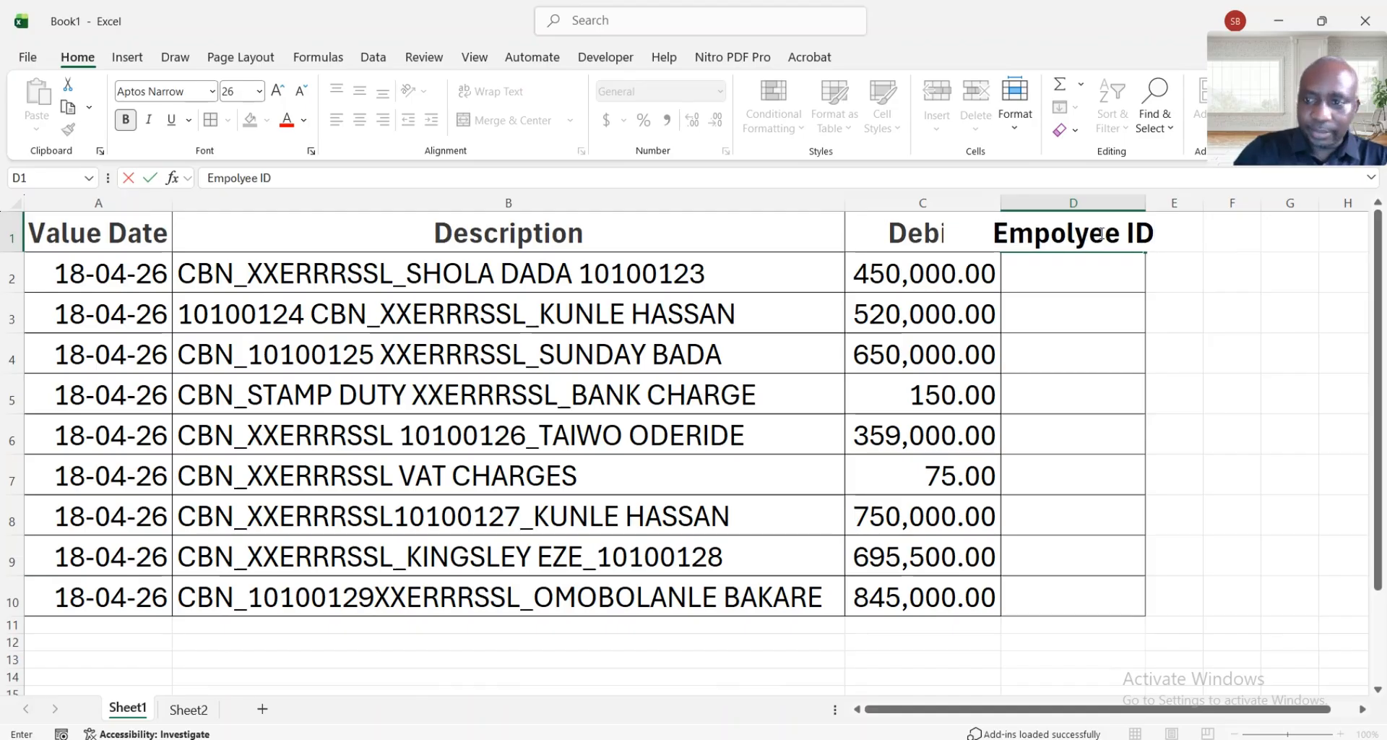
key("Return")
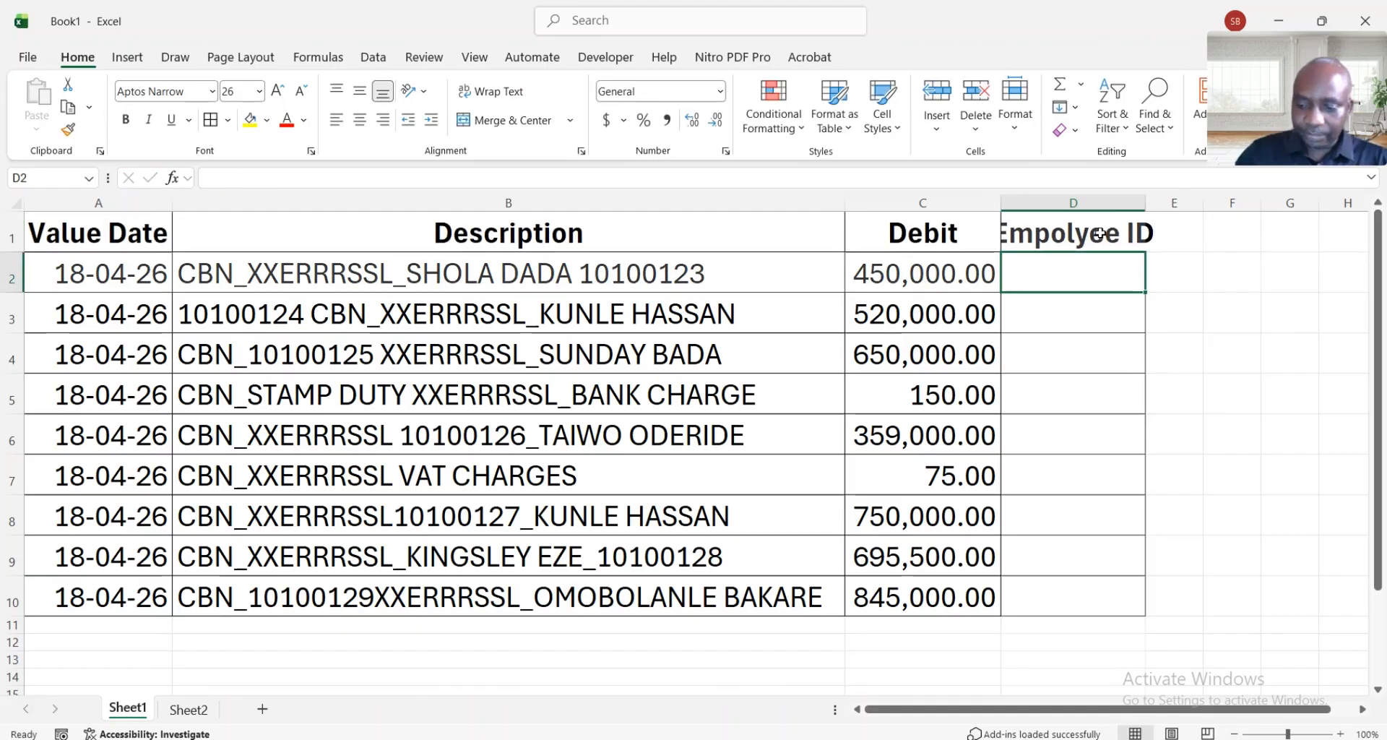
double_click(1146, 204)
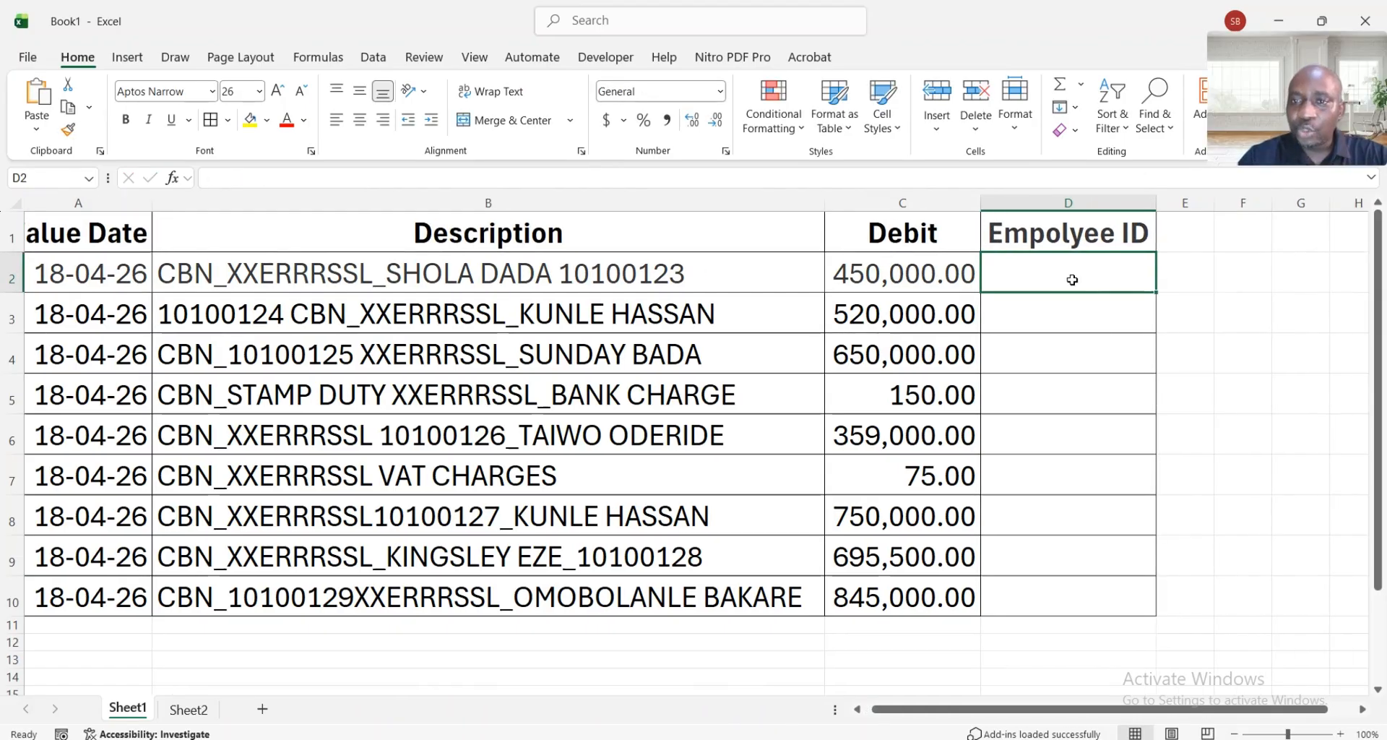
Step: Enter =REGEXEXTRACT(B2,"\d+") in D2 to extract the digits from the first description
type("=")
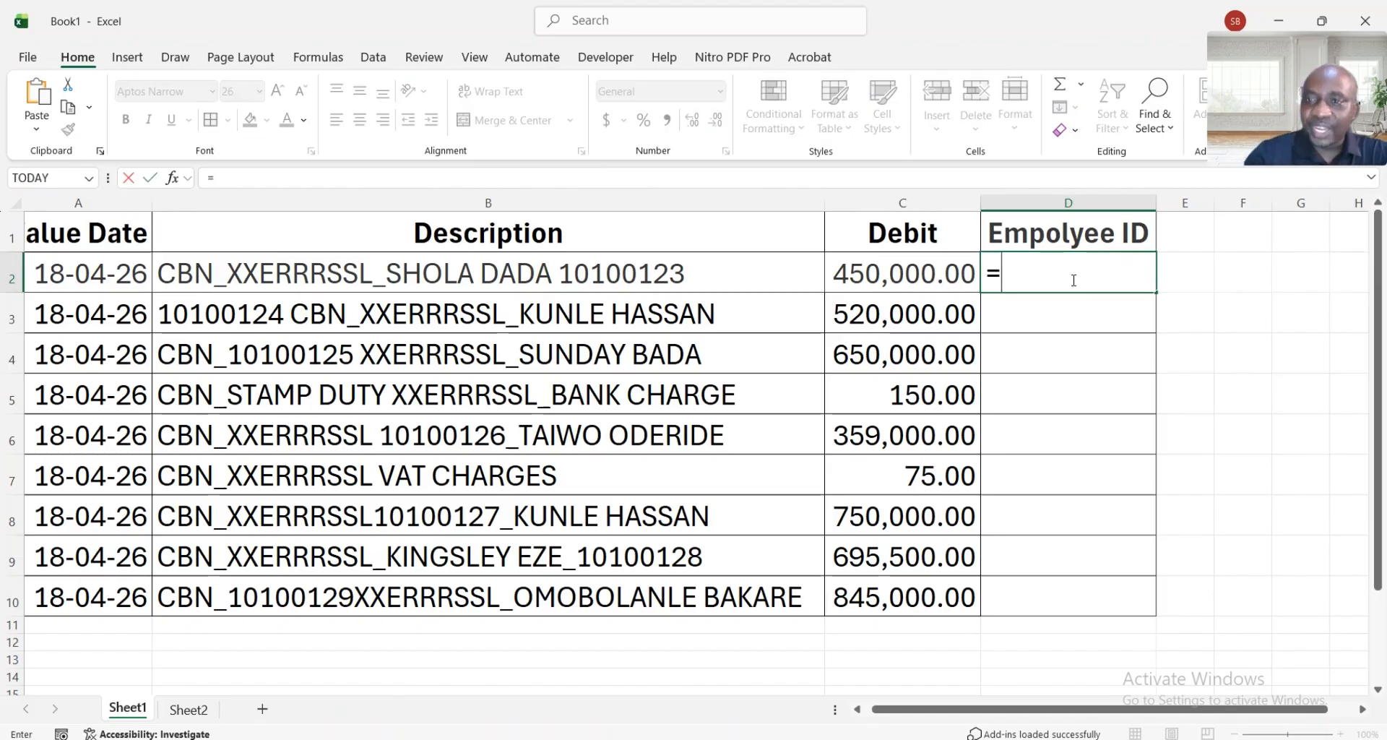
type("regex")
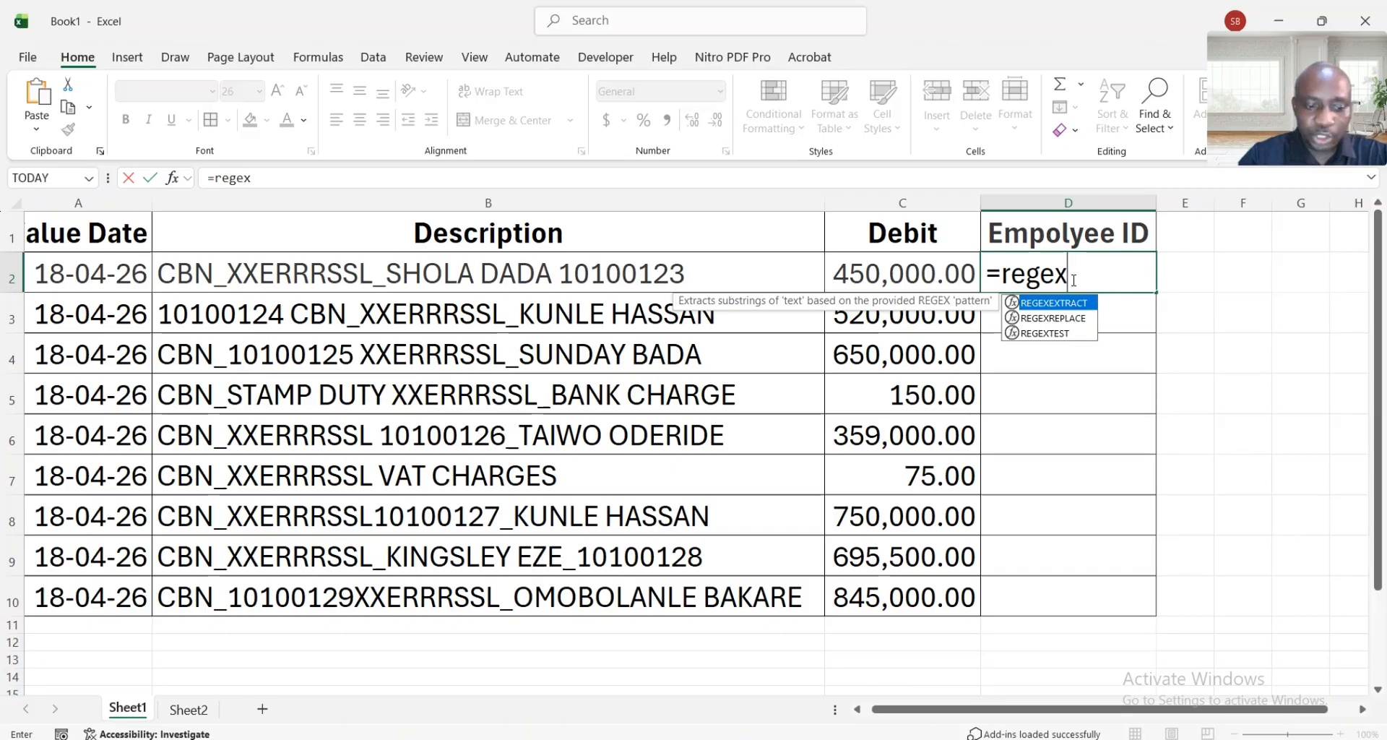
key("Tab")
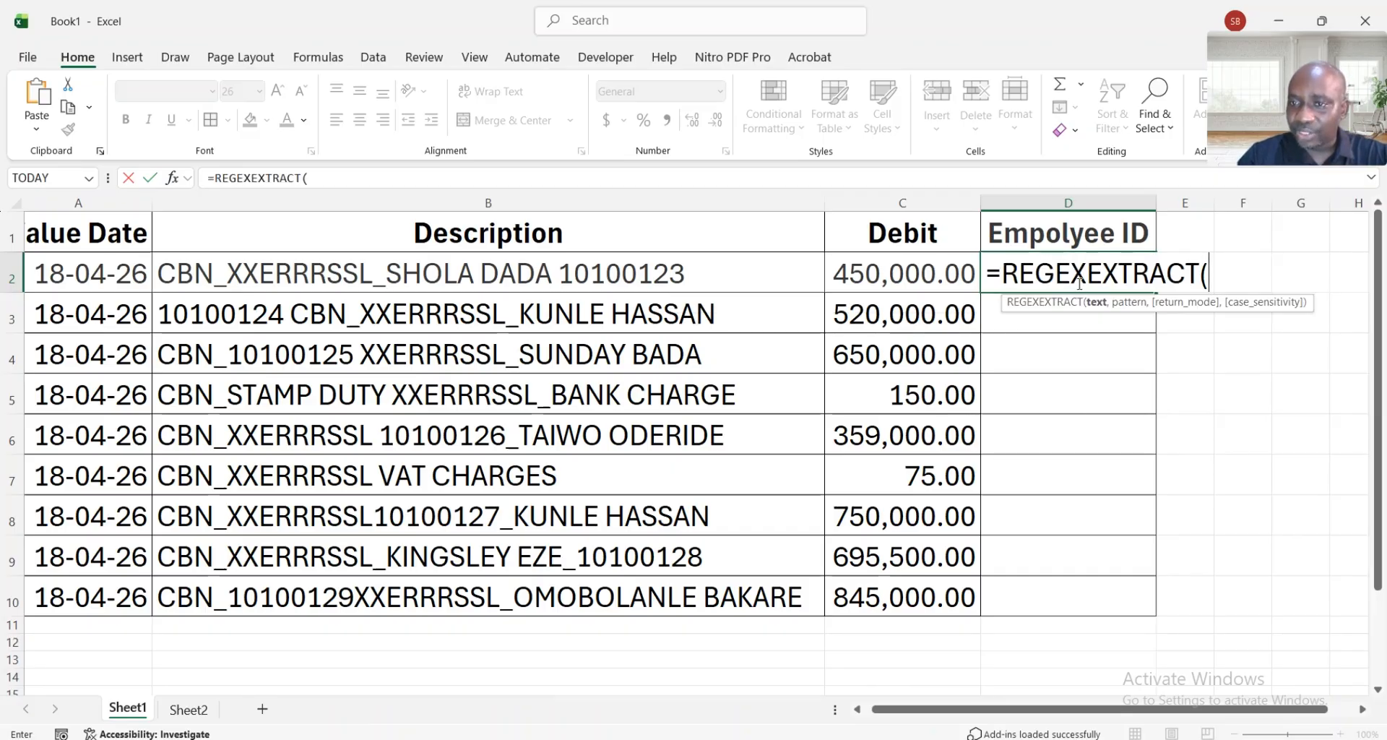
left_click(559, 281)
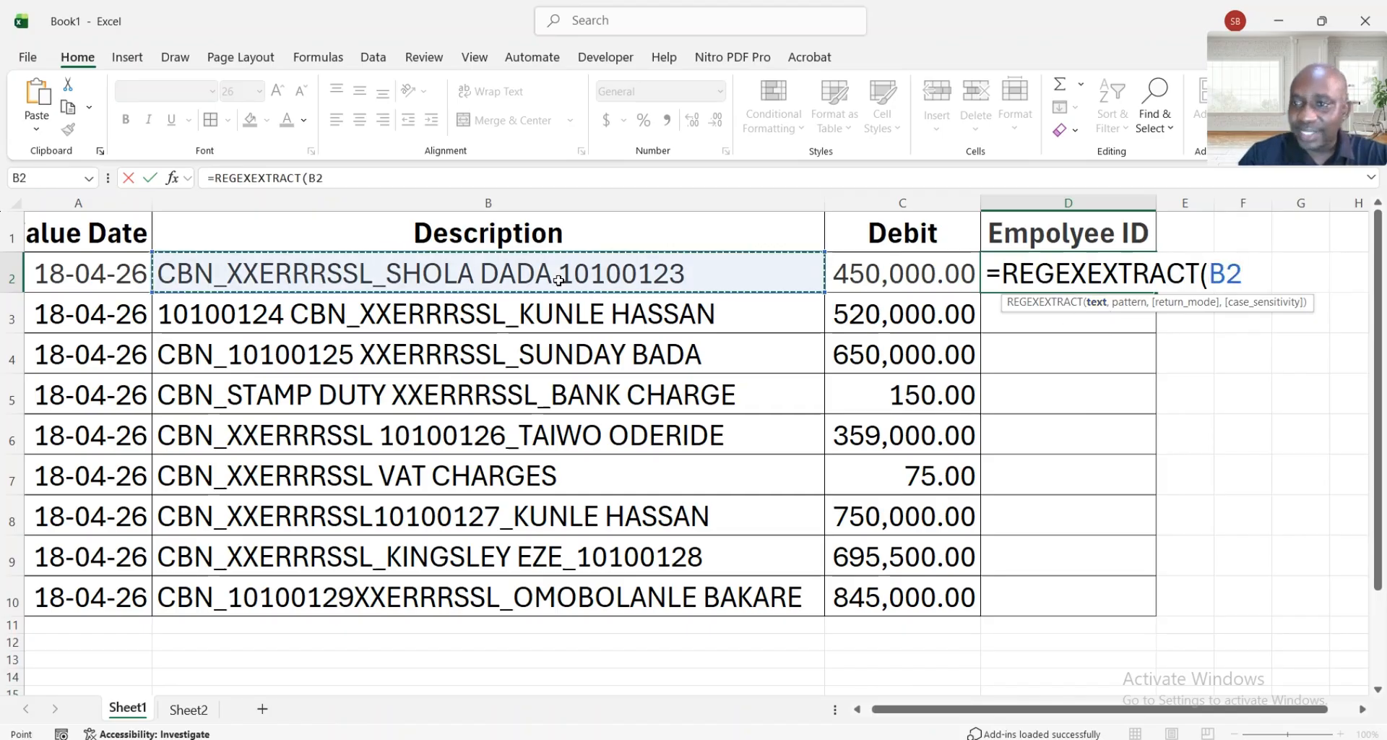
type(",")
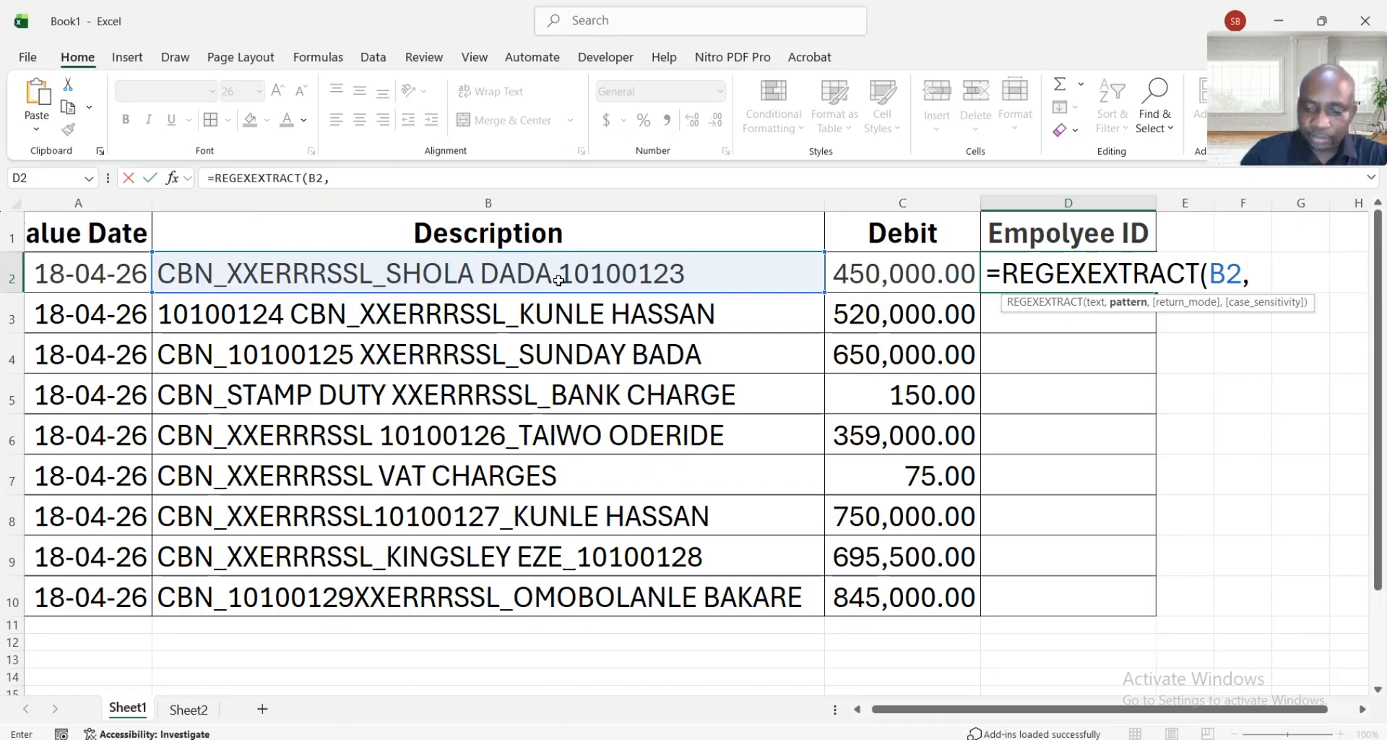
type("\"")
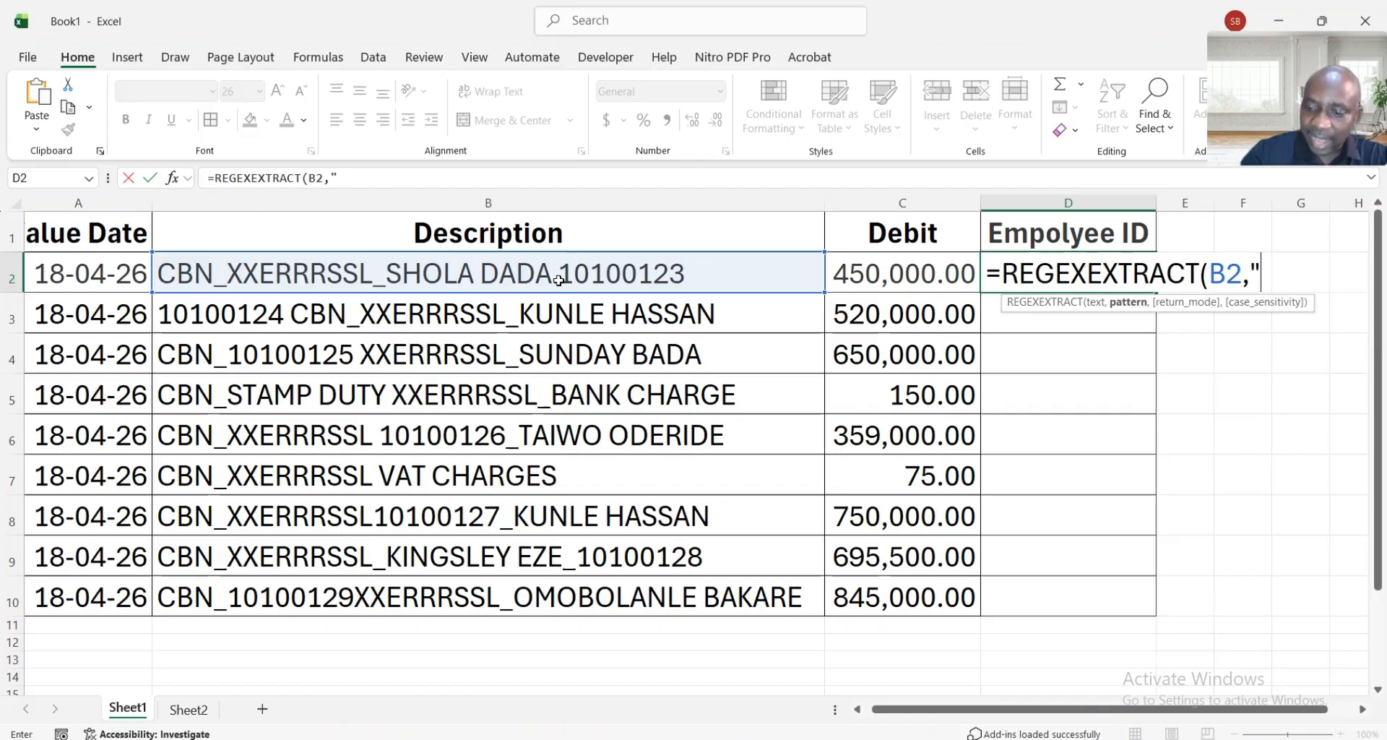
type("\\")
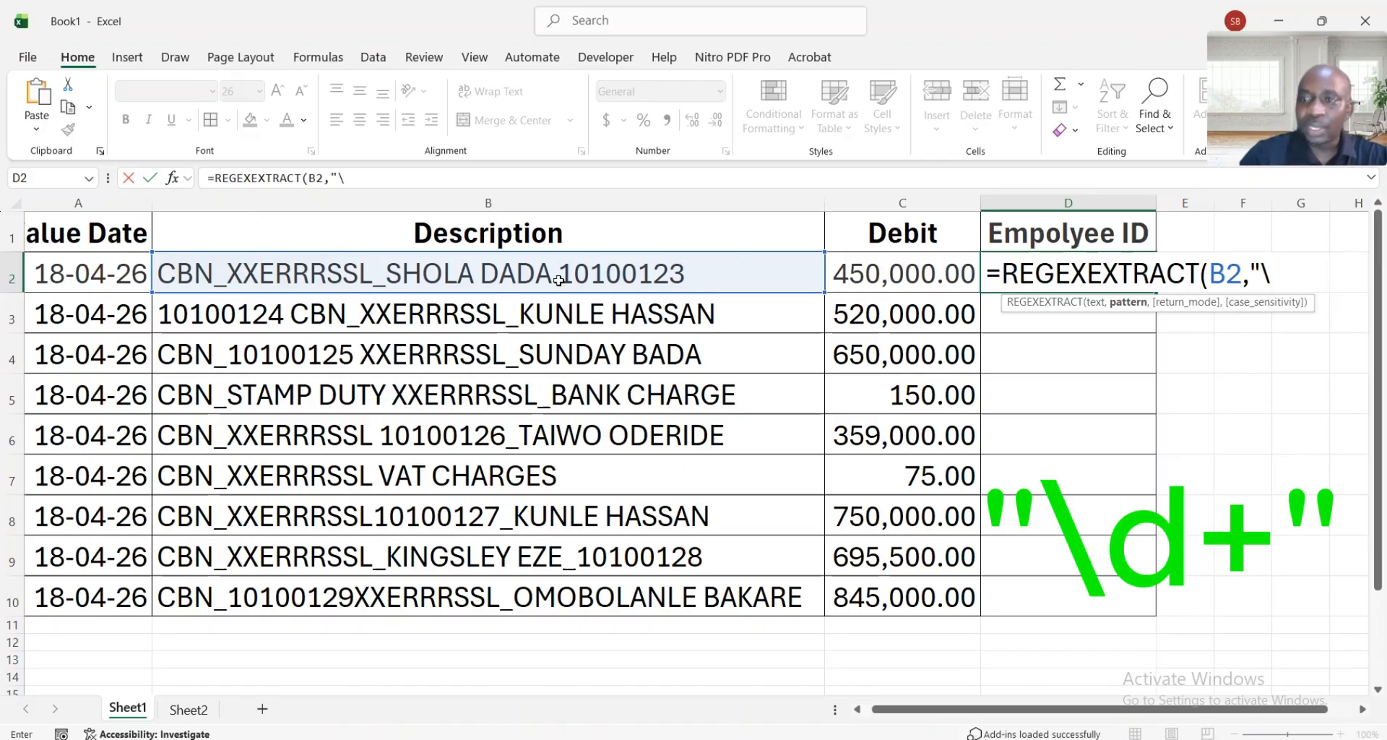
type("d")
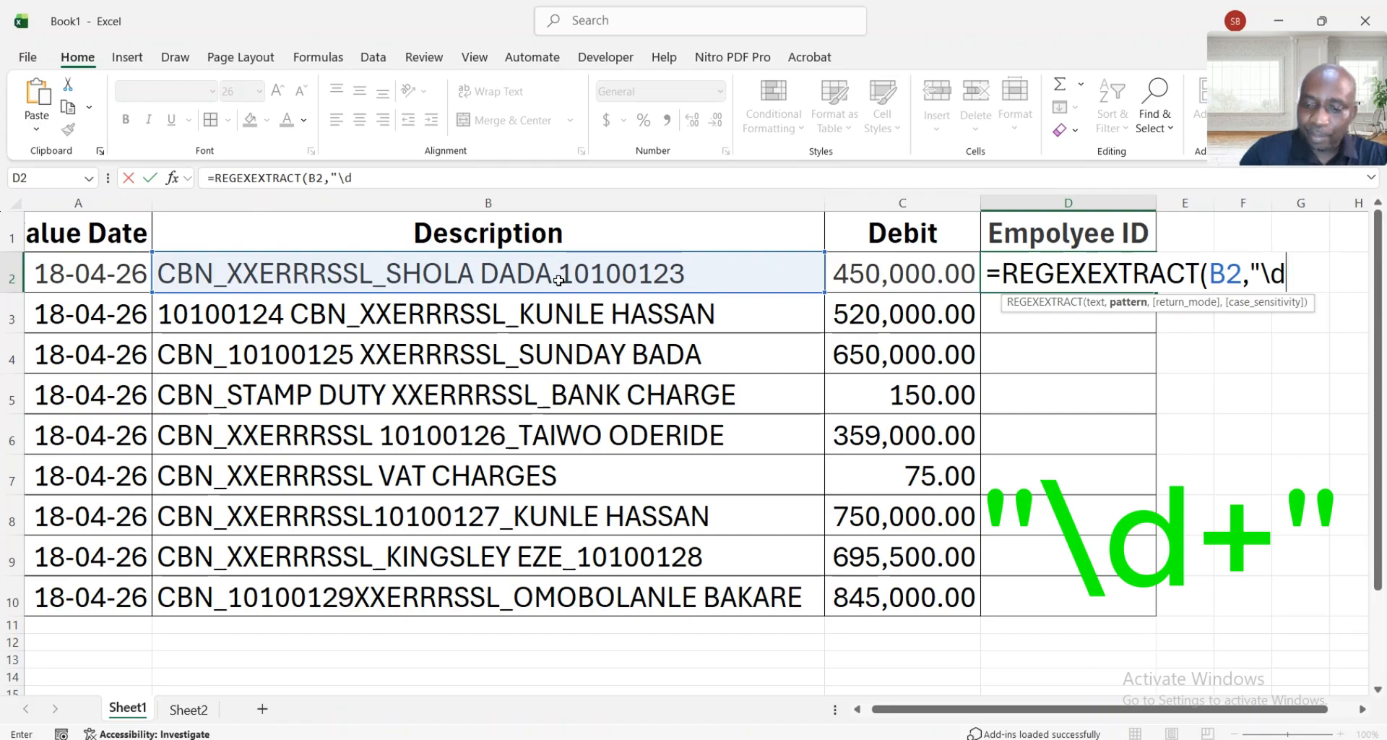
type("+")
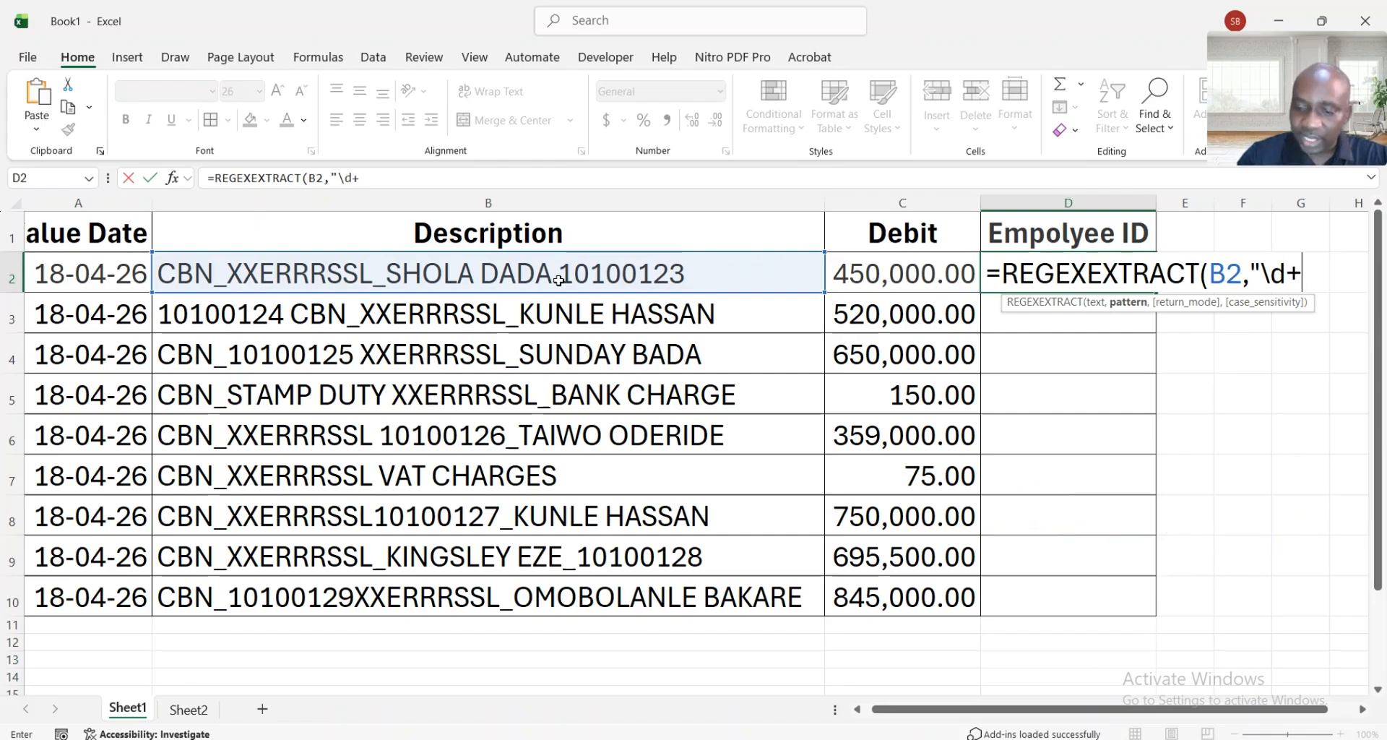
type("\"")
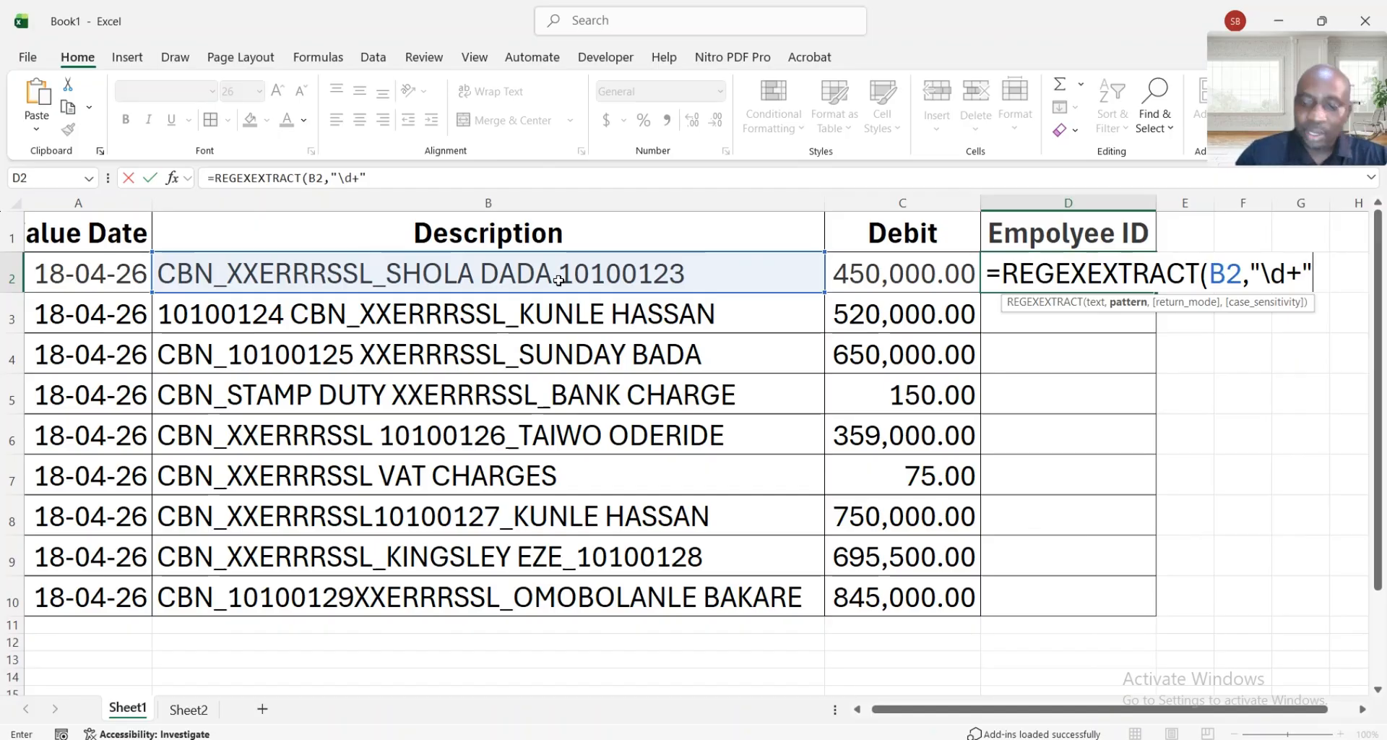
type(")")
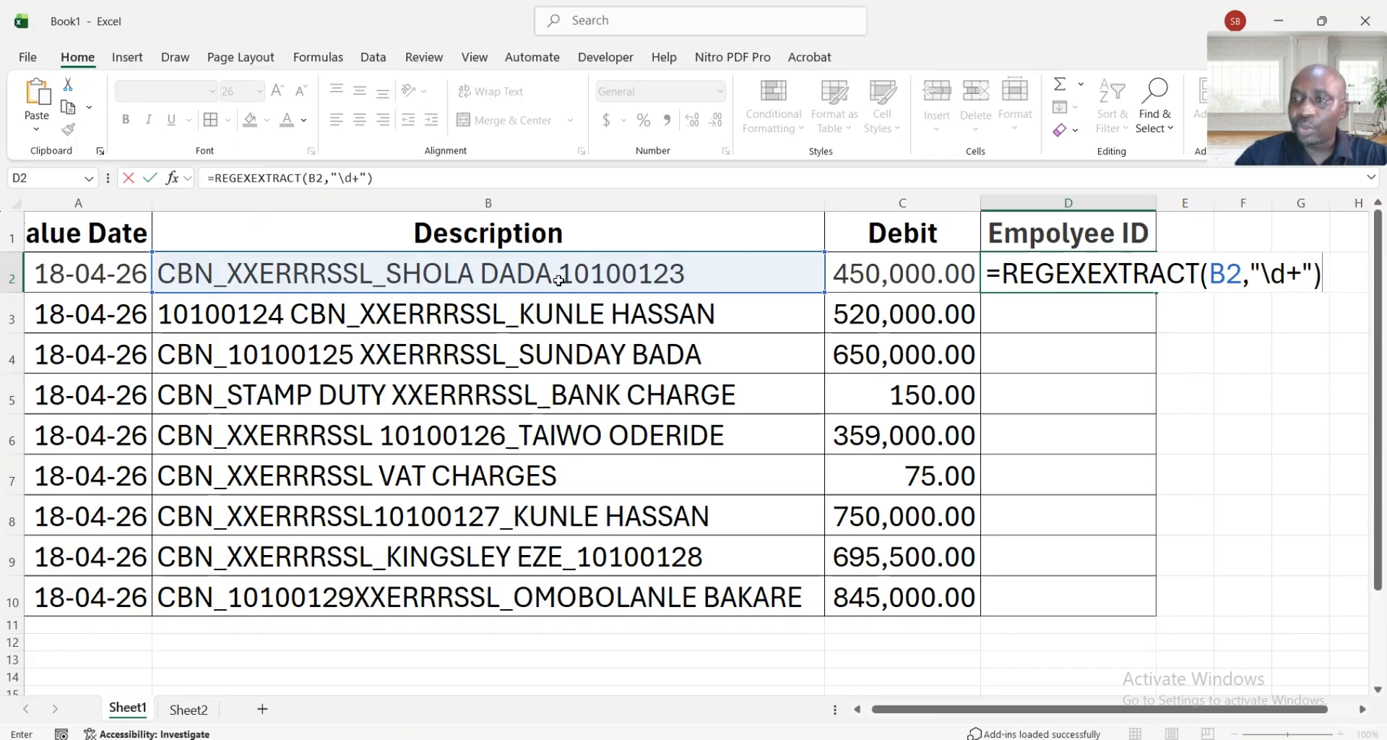
key("Return")
scroll(773, 405, "right", 1)
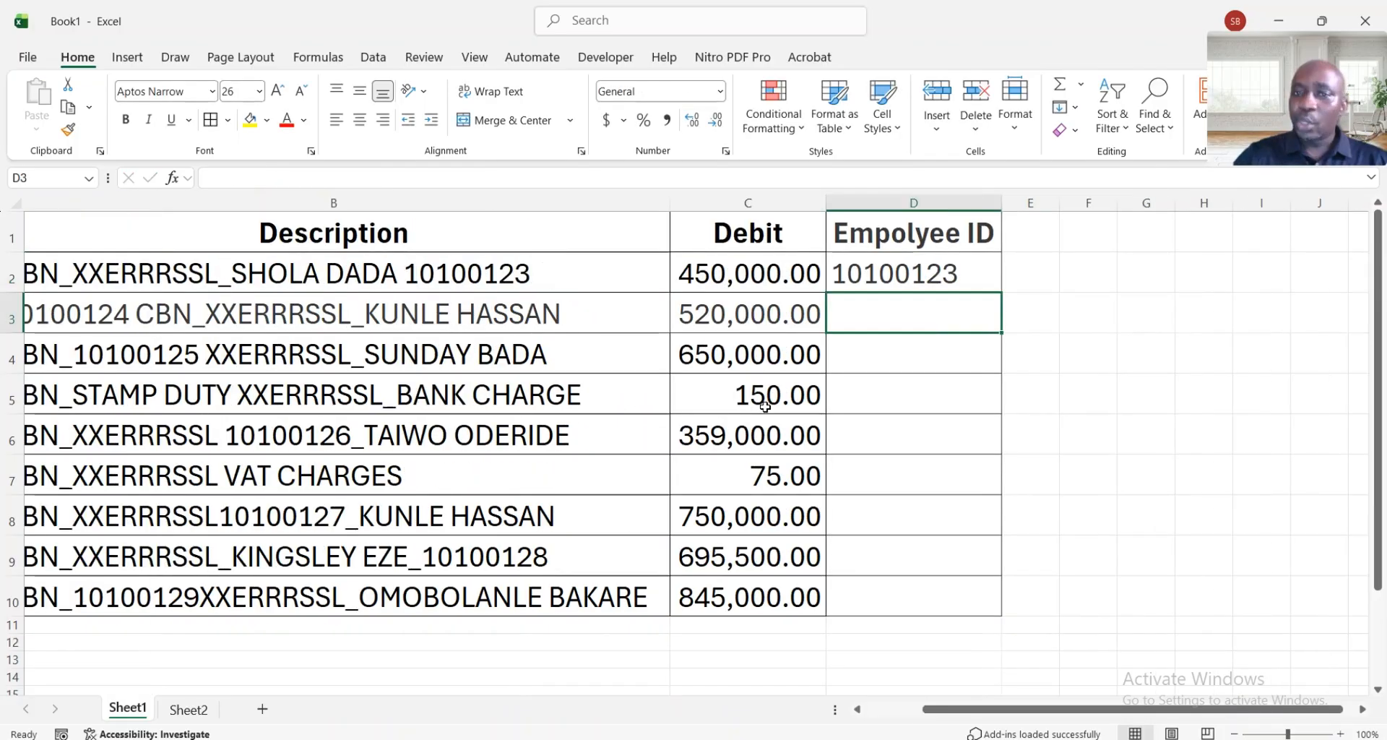
Step: Fill the extraction formula from D2 down to D10
left_click(937, 265)
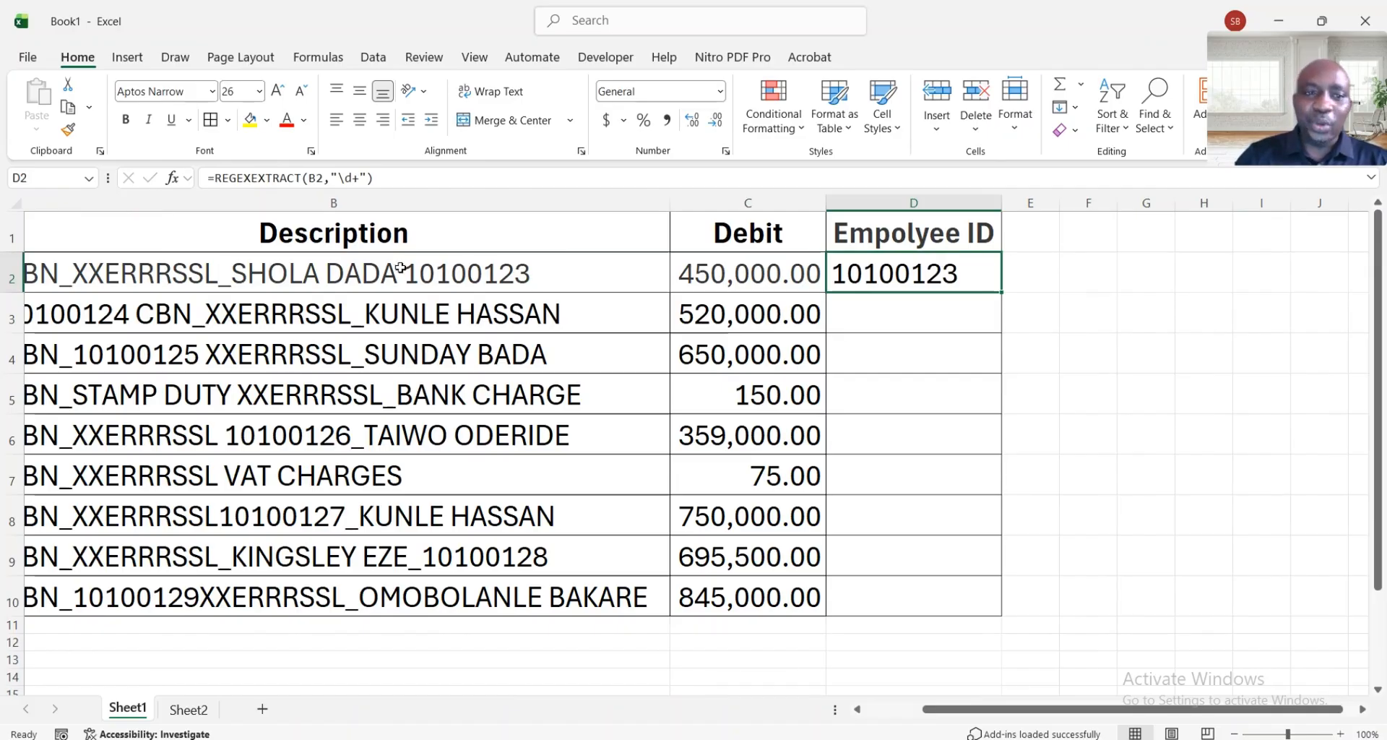
scroll(432, 277, "left", 1)
scroll(433, 277, "left", 2)
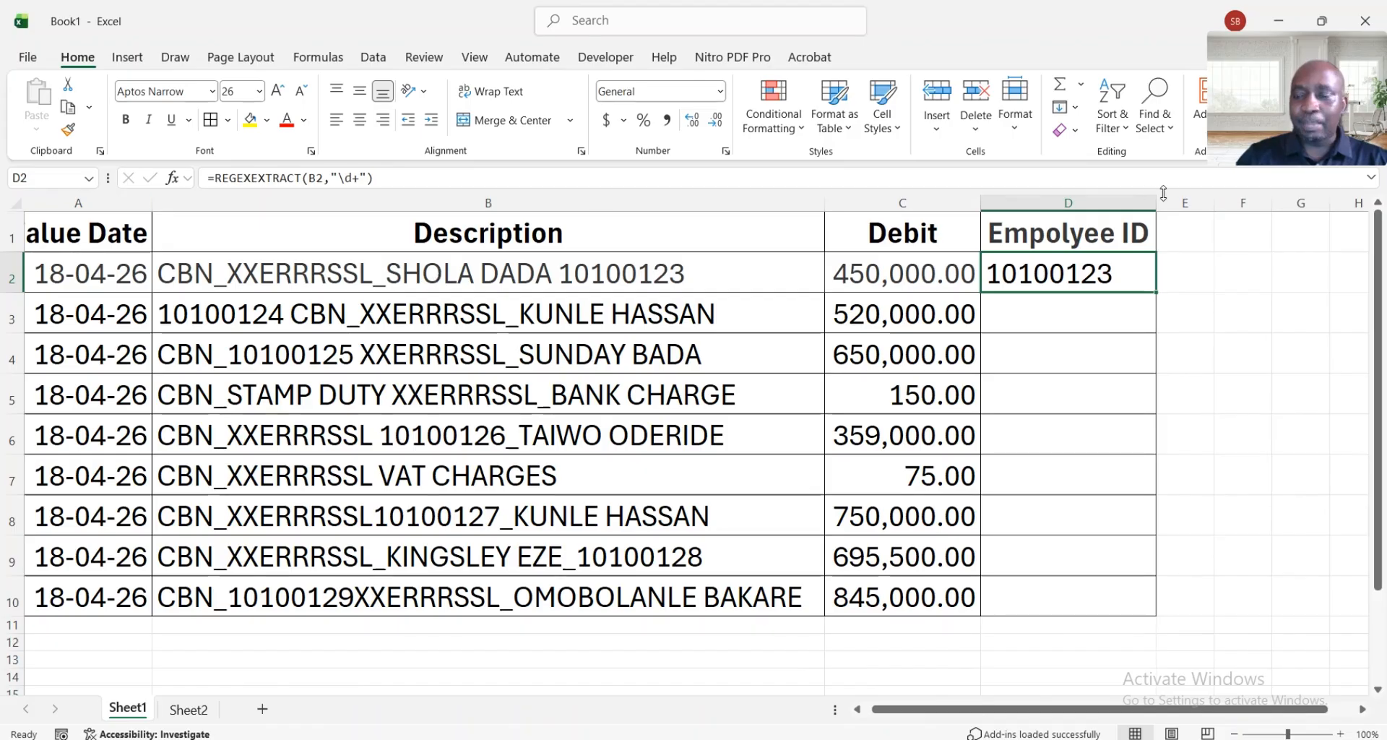
double_click(1155, 291)
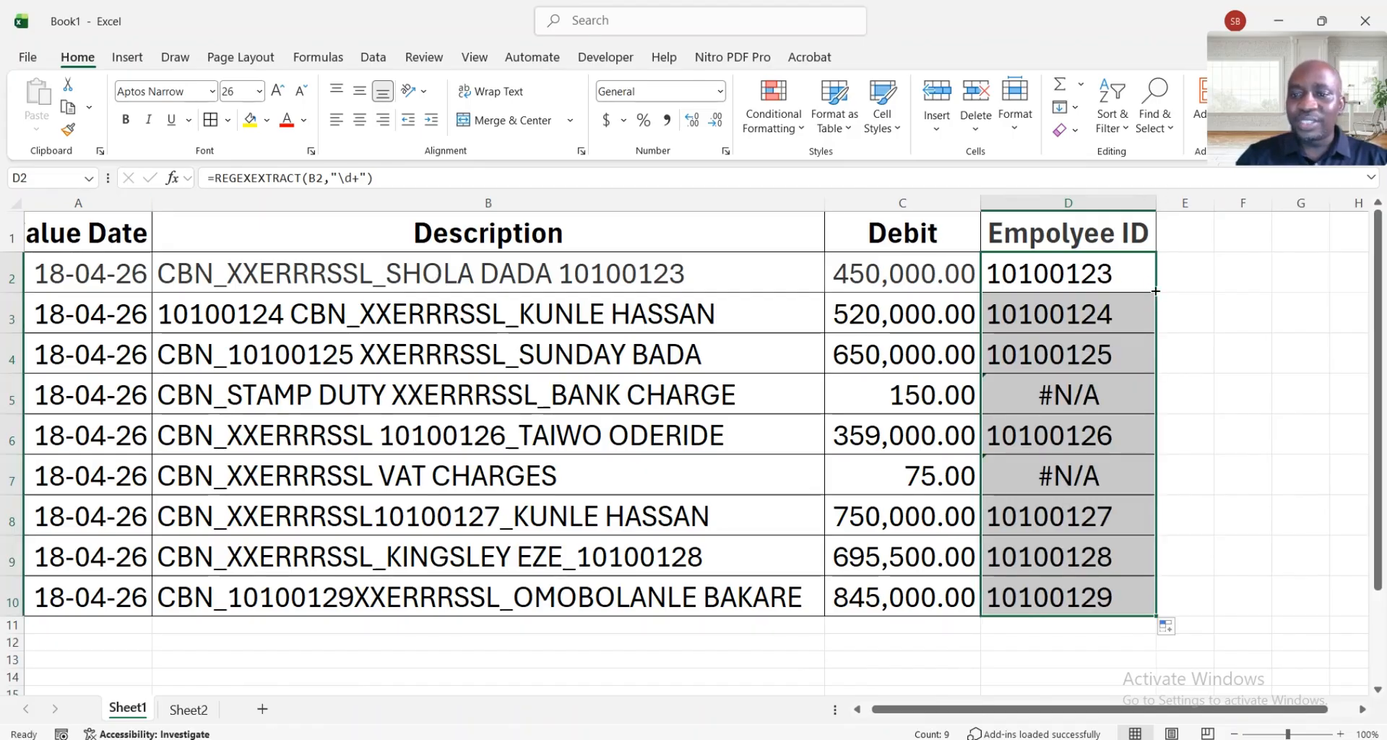
Step: Compare the extraction results in rows 5 and 7 with their descriptions in column B
left_click(1069, 394)
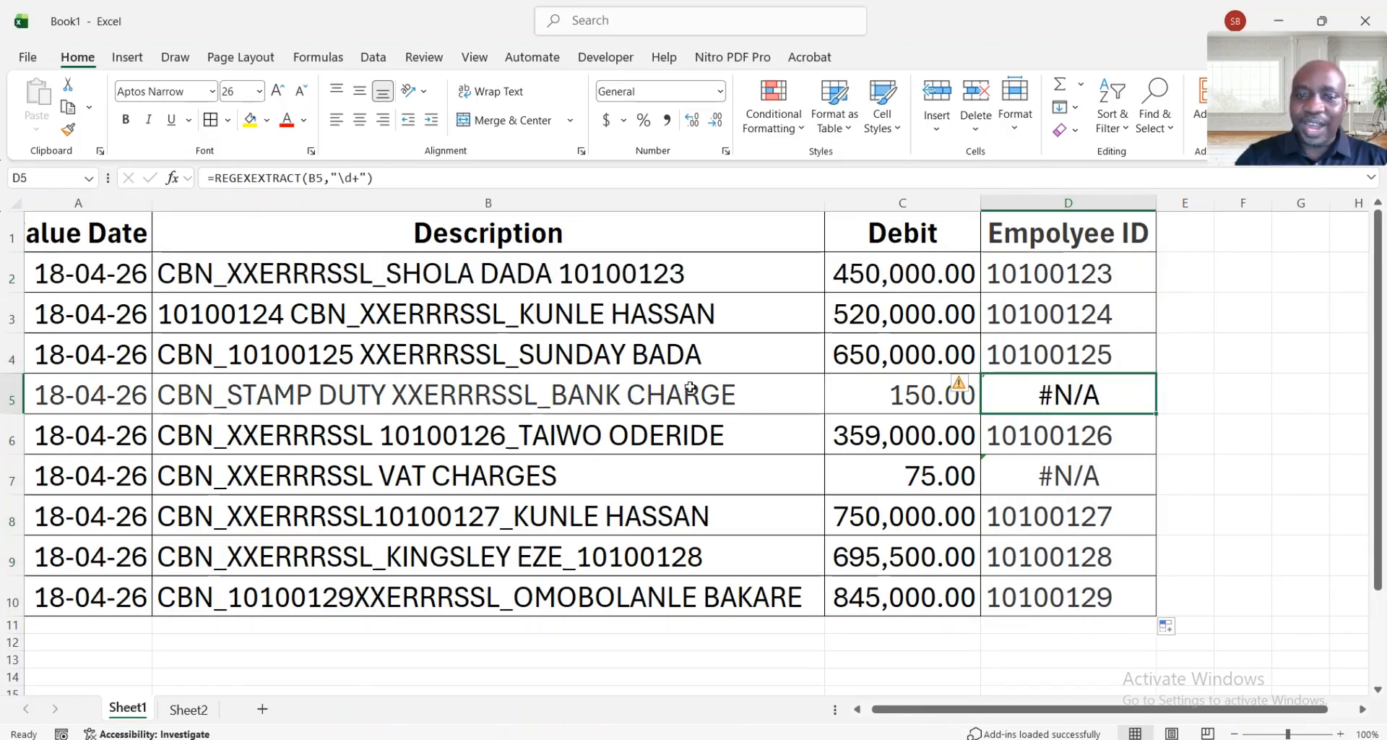
left_click(537, 395)
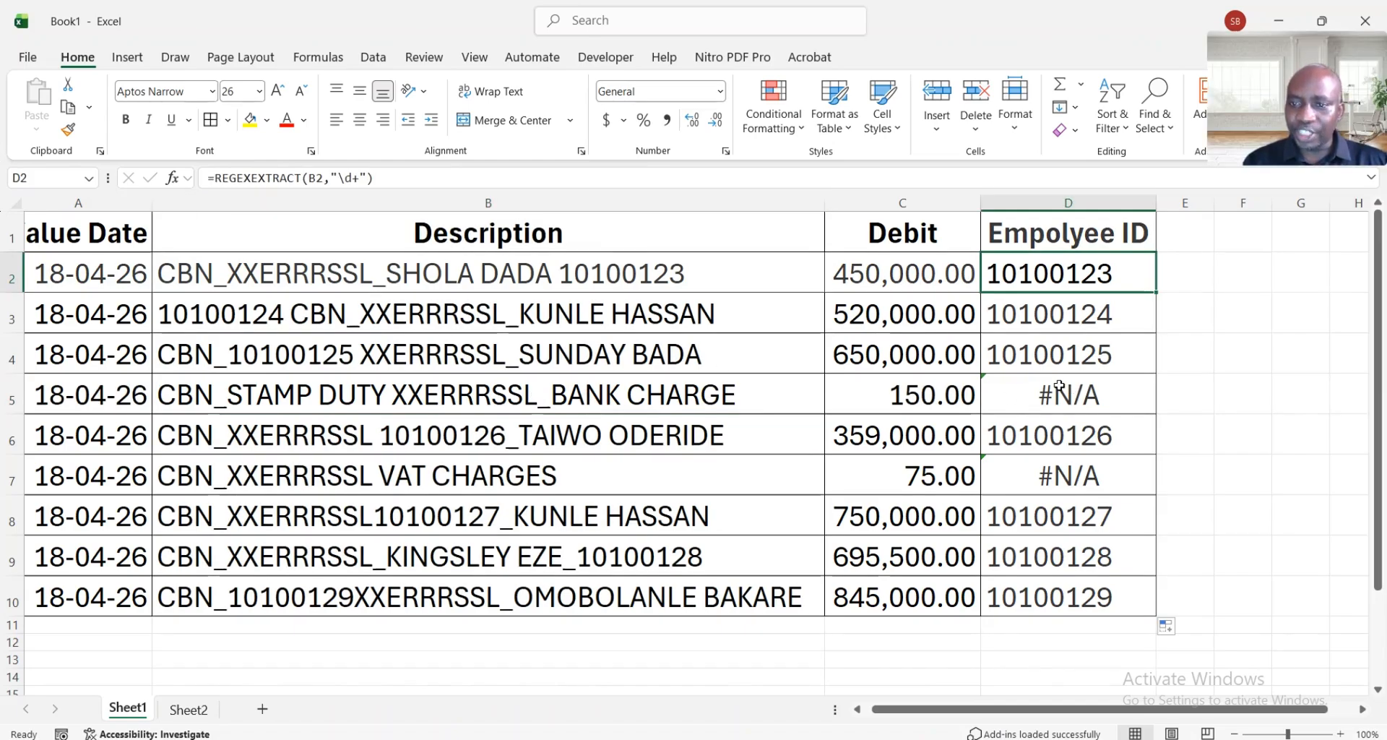
left_click(564, 391)
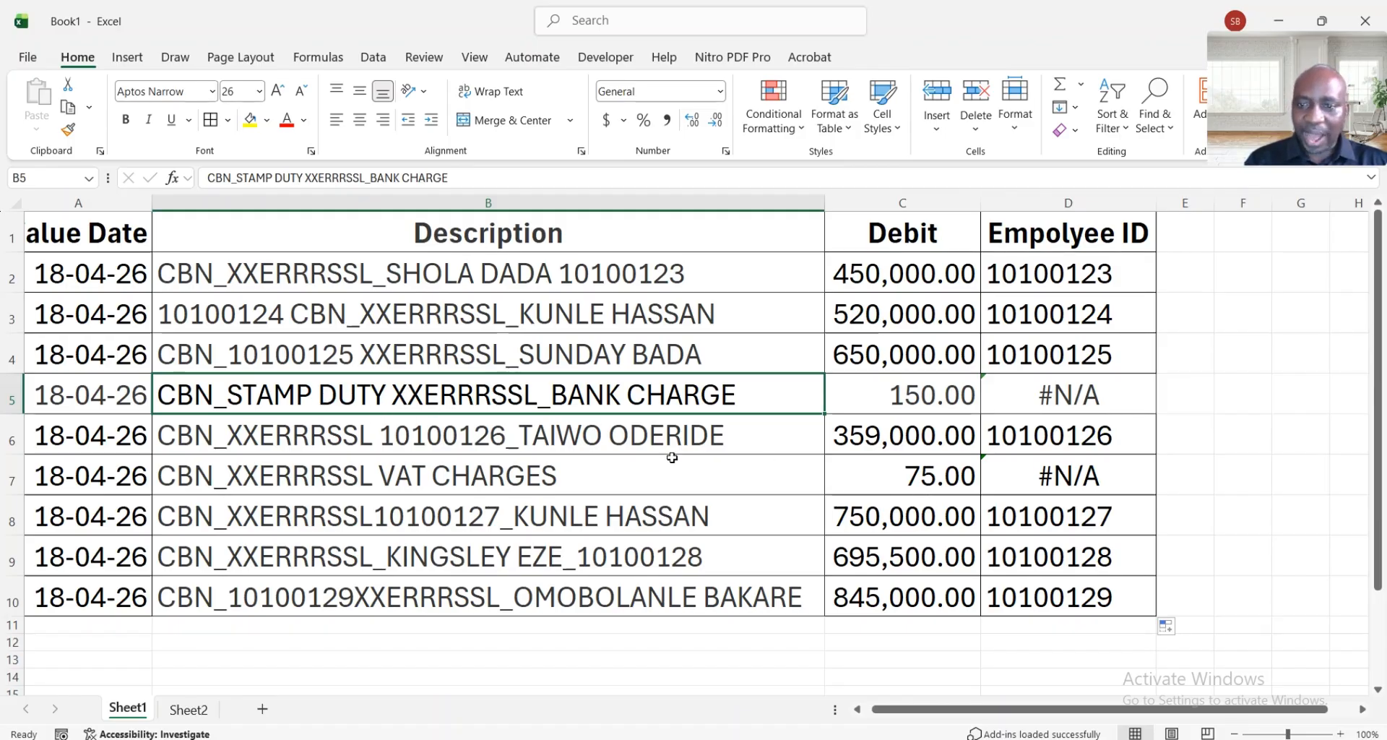
left_click(498, 469)
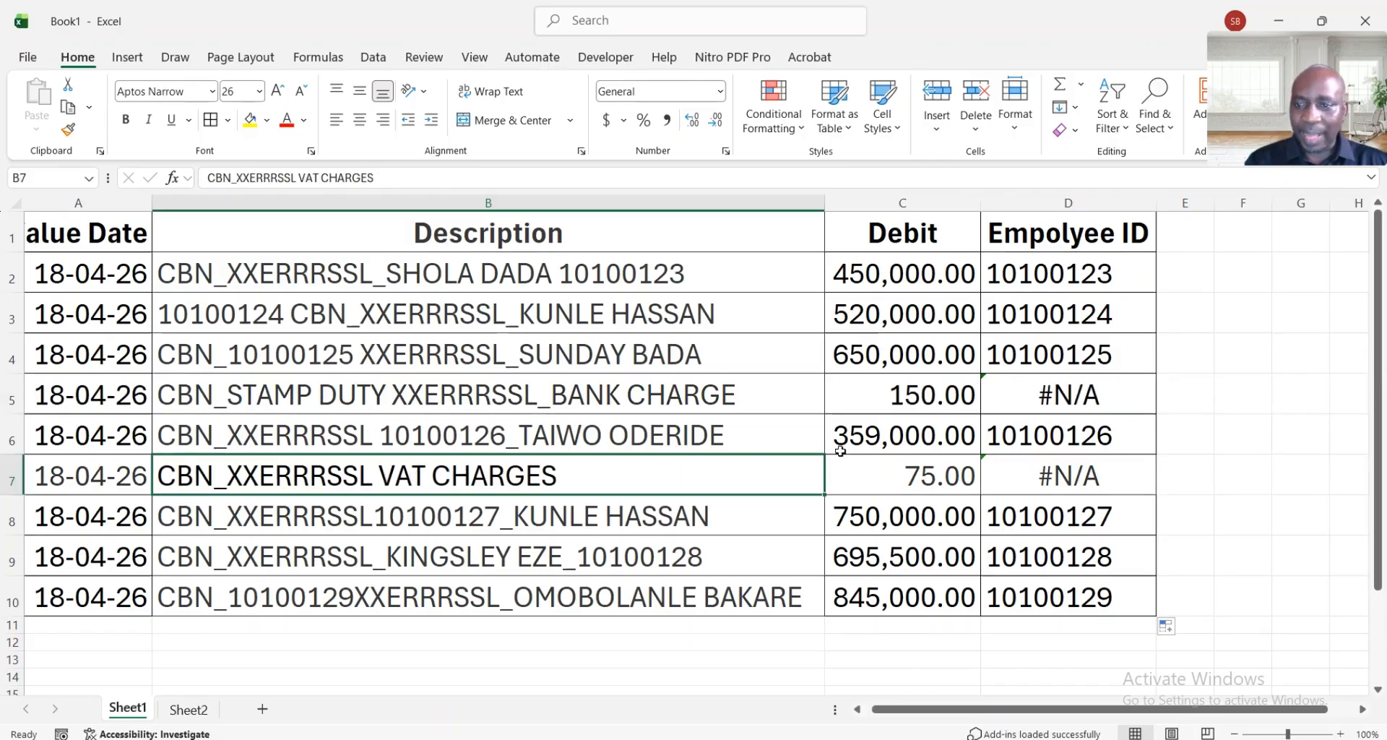
left_click(1058, 396)
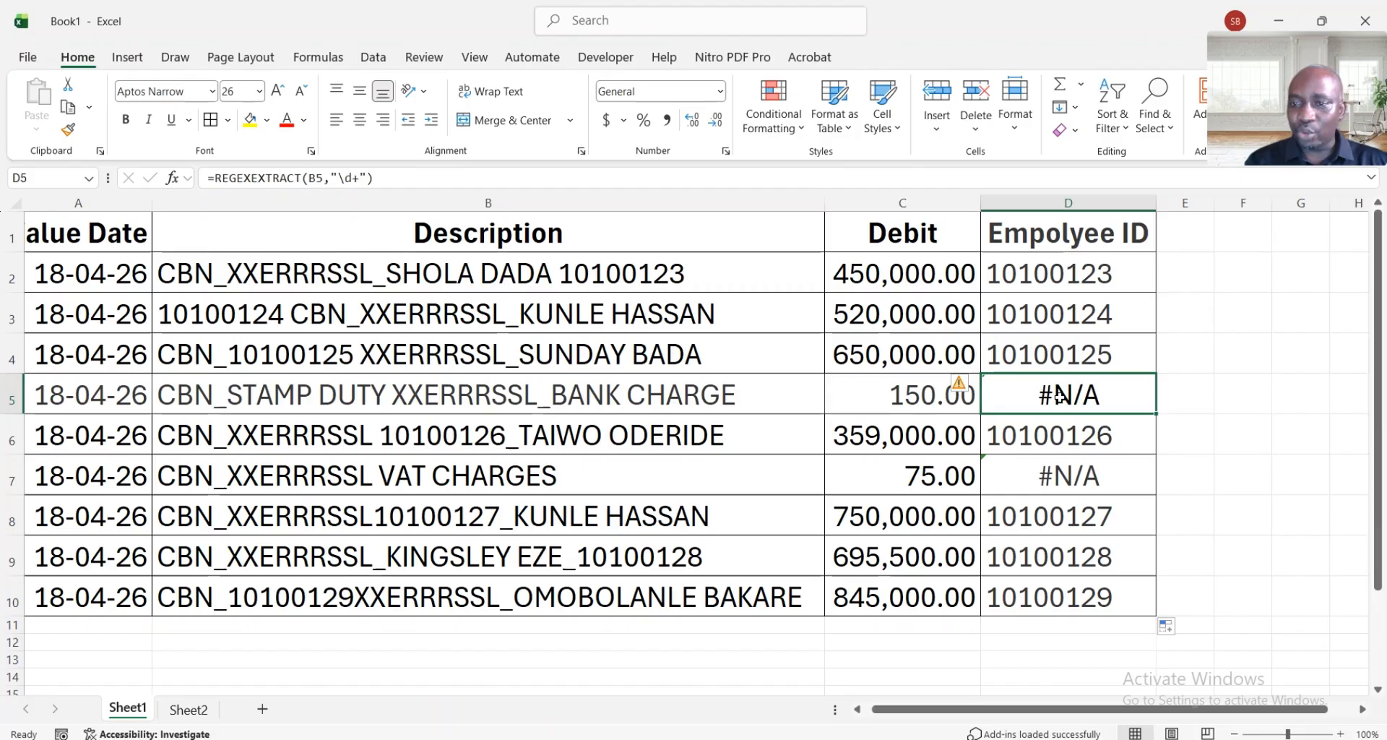
Step: Wrap the extraction formula in D2 with IFERROR so it reads =IFERROR(REGEXEXTRACT(B2,"\d+"),"Missing")
left_click(1052, 275)
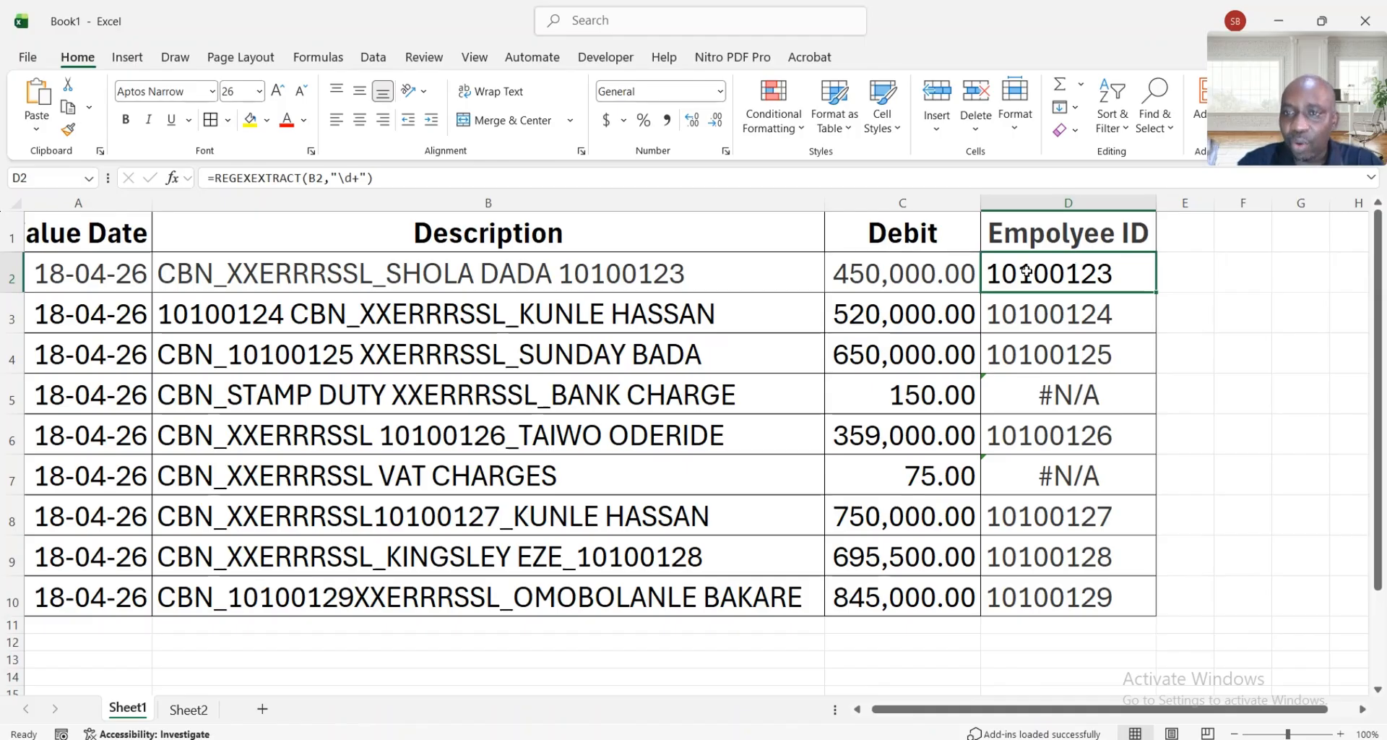
left_click(218, 178)
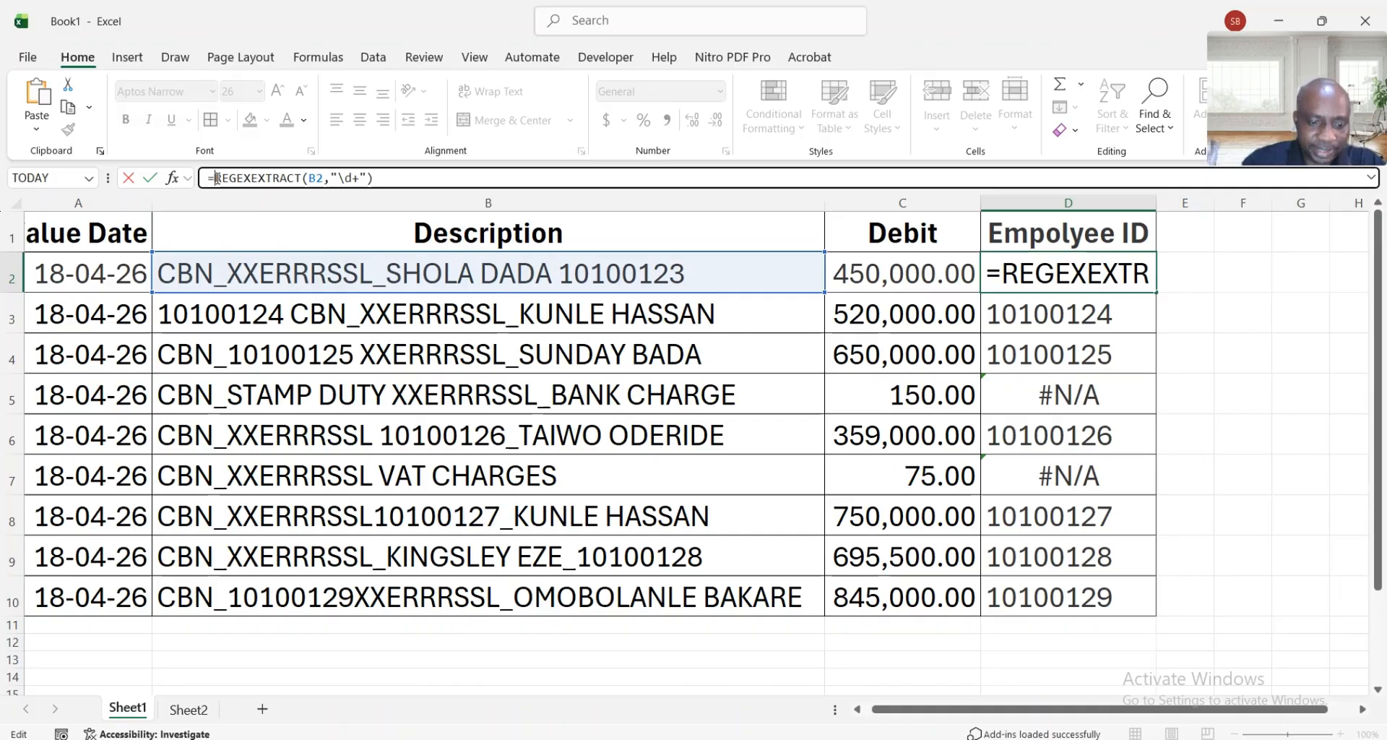
type("ife")
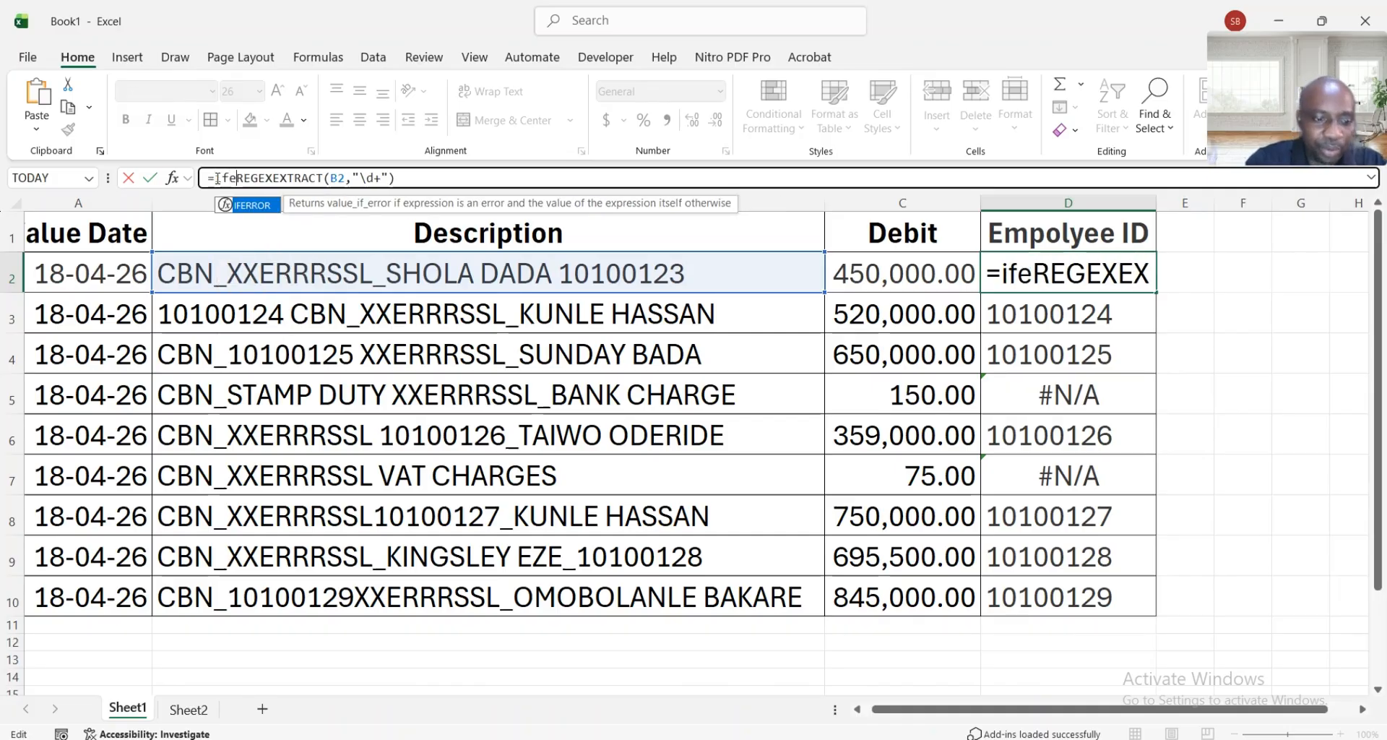
key("Tab")
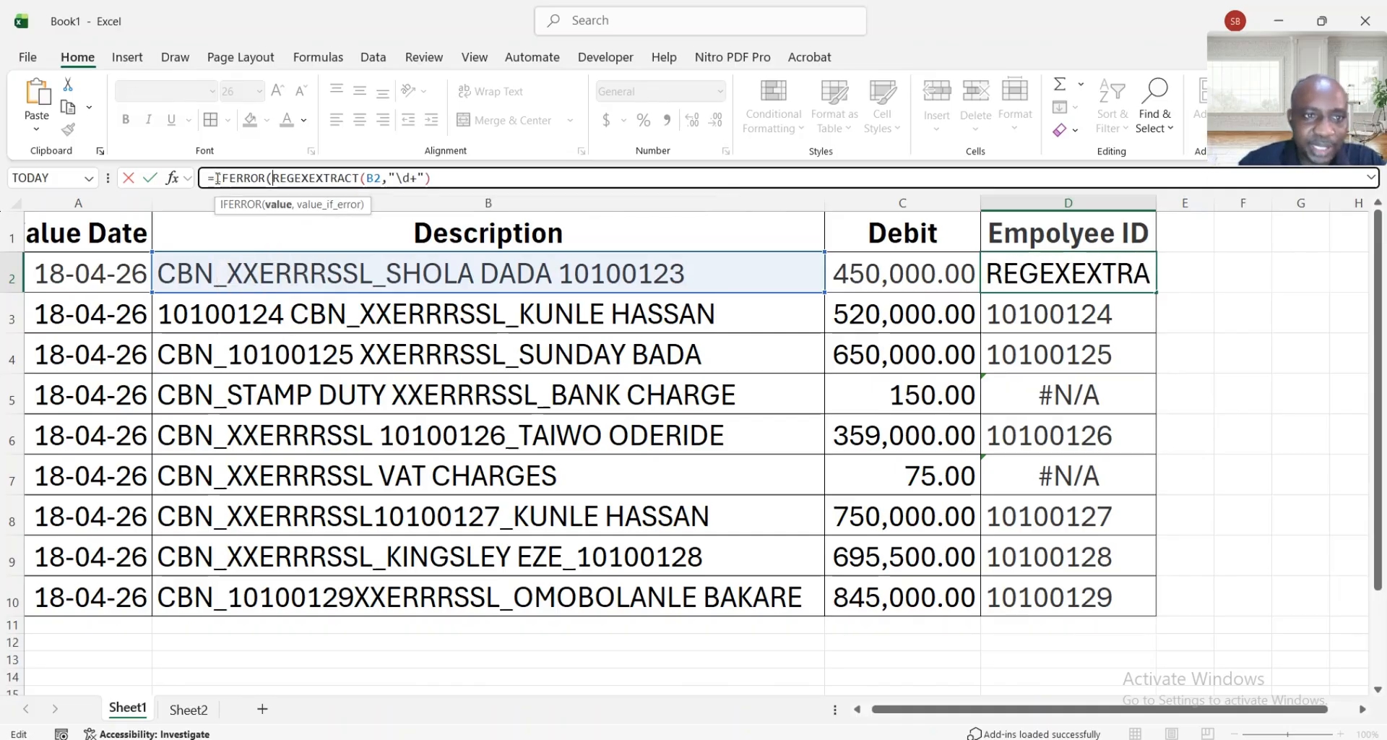
left_click(447, 179)
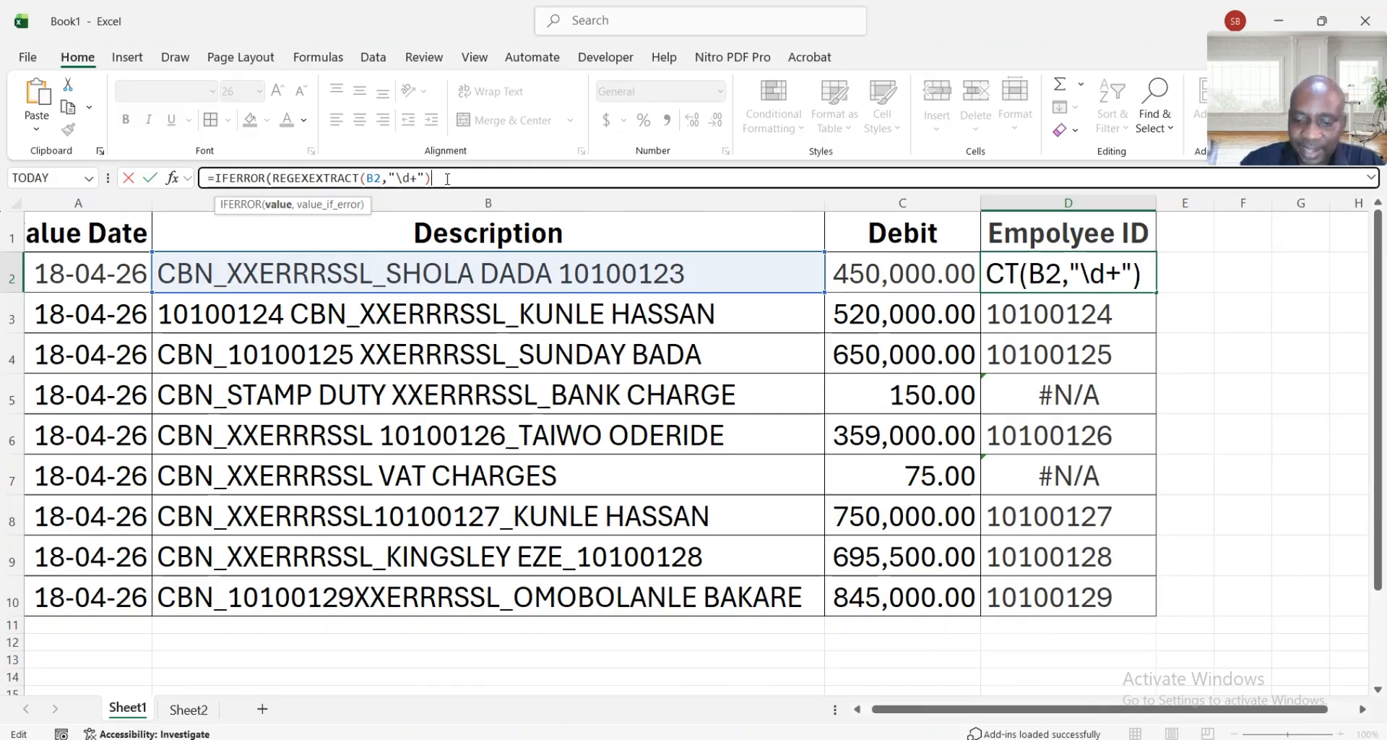
type(",")
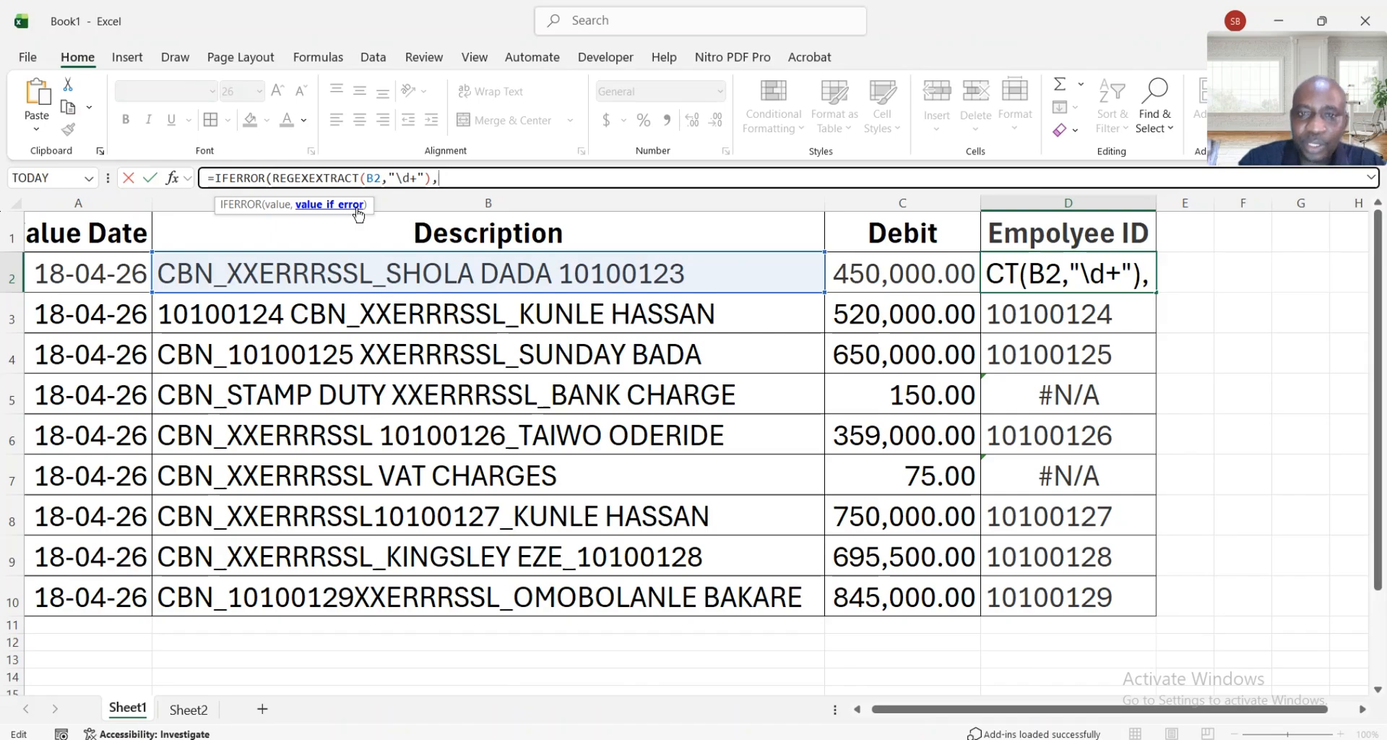
type("\"")
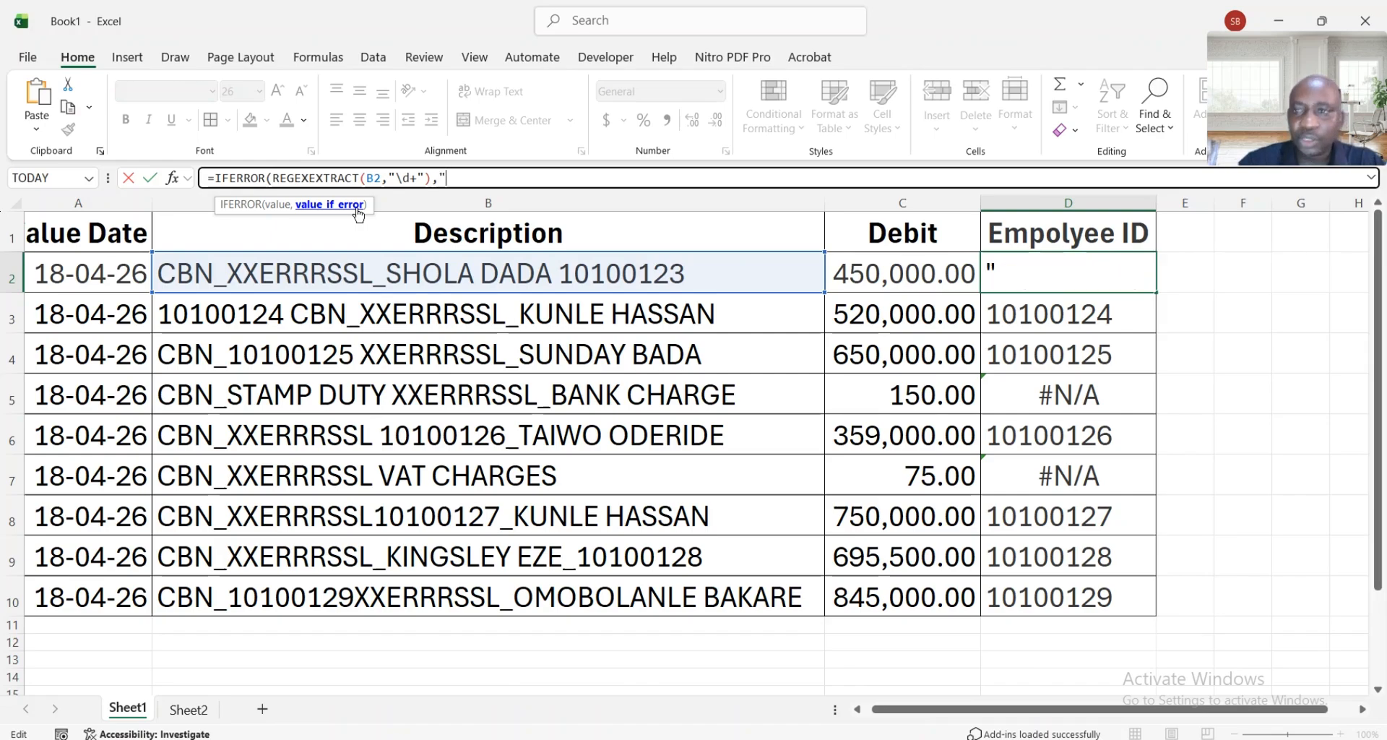
type("M")
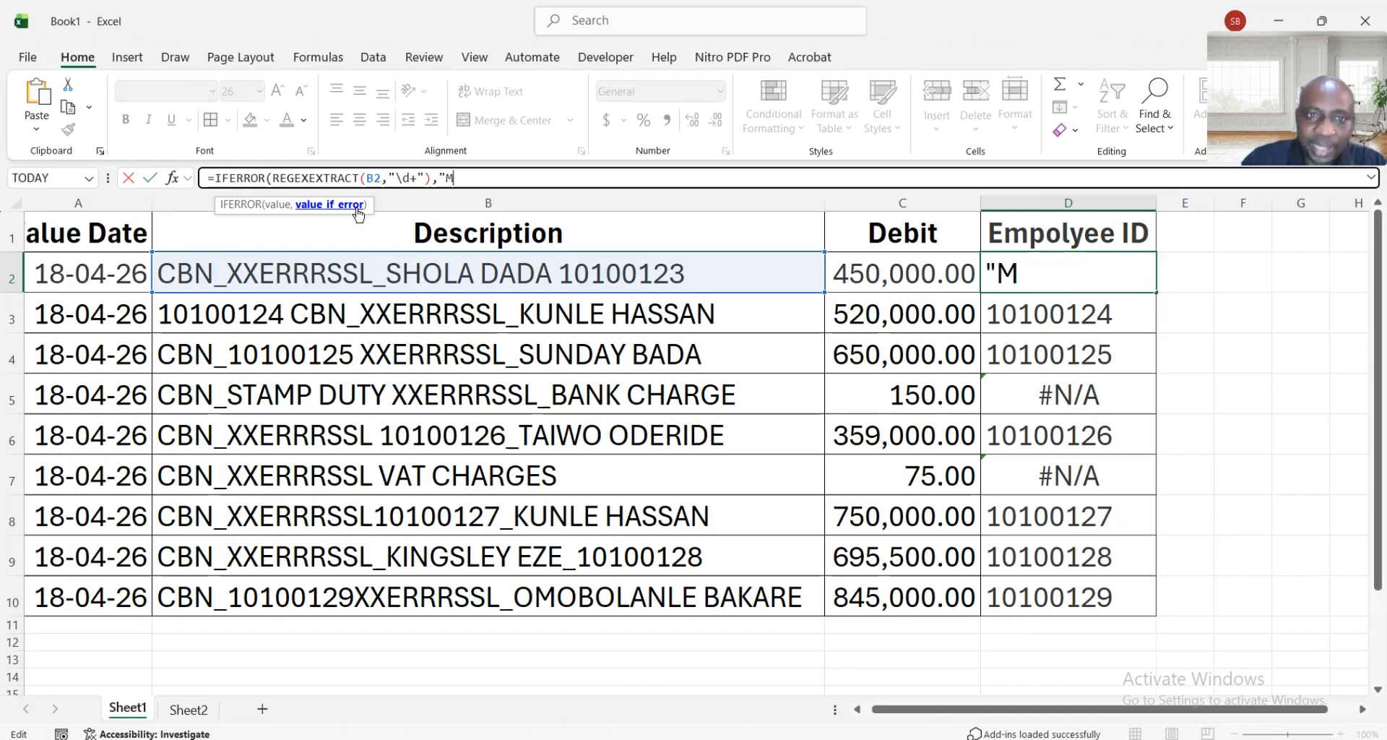
type("issing")
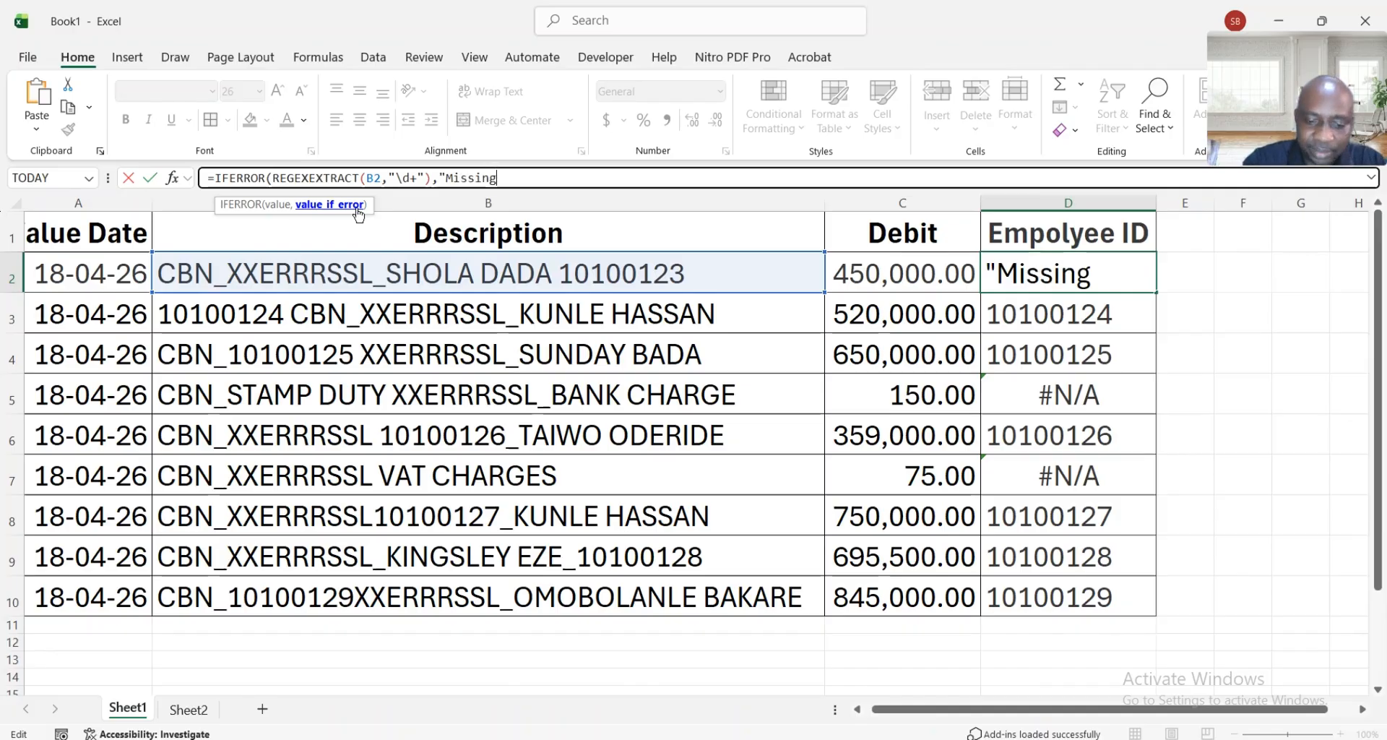
type("\"")
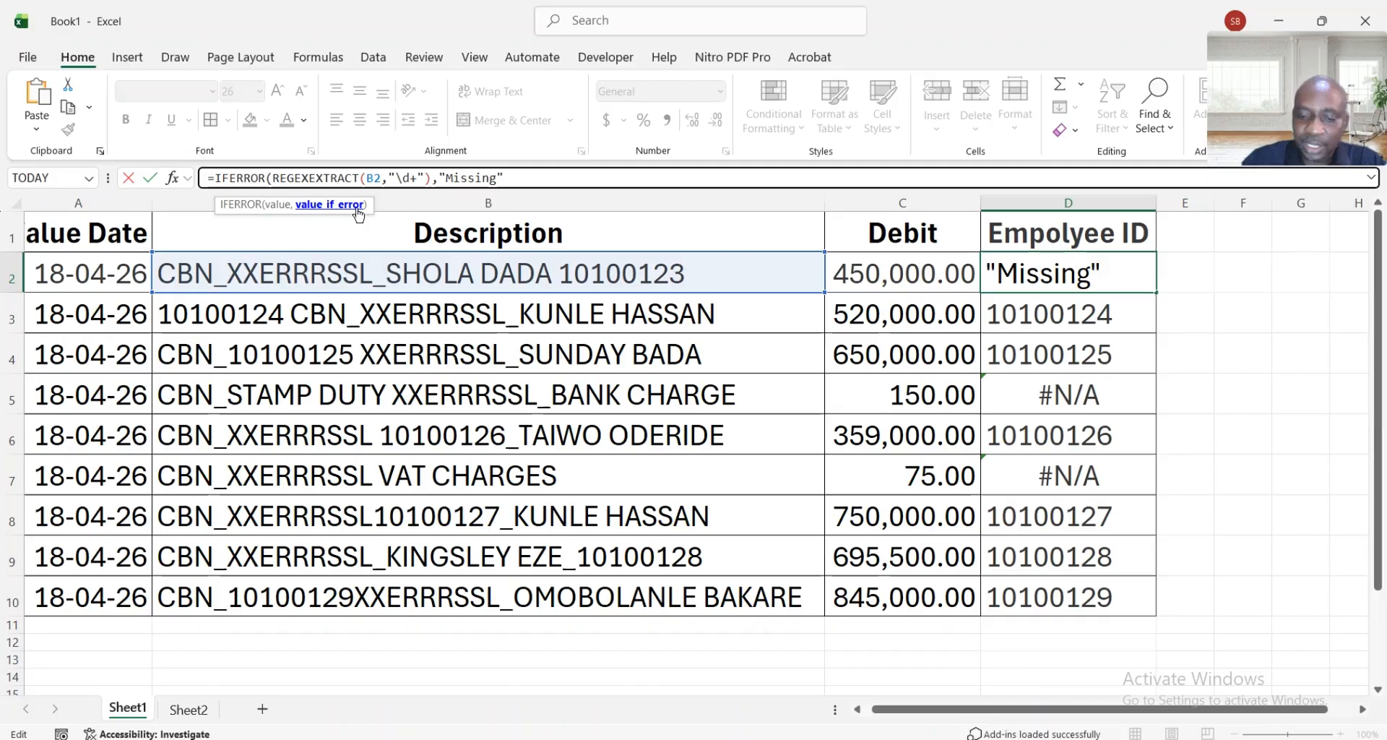
type(")")
key("Return")
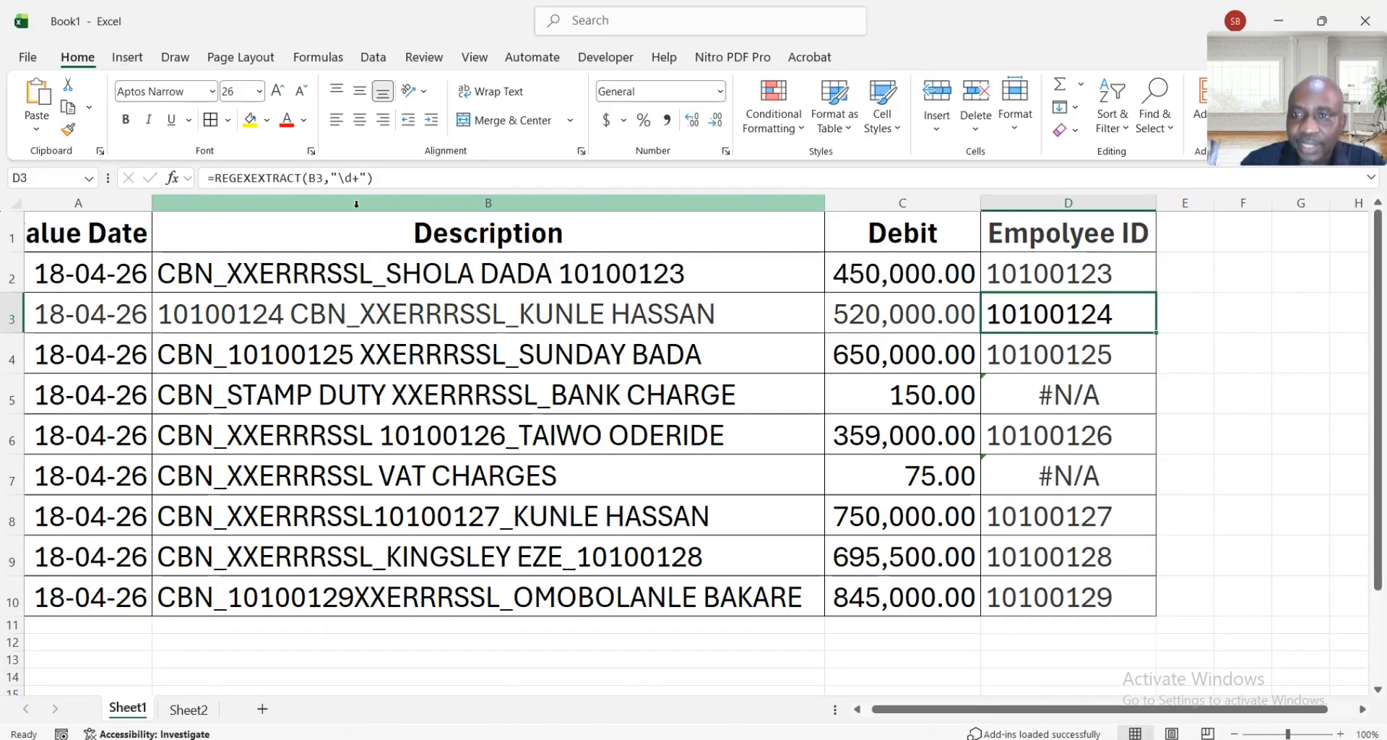
Step: Fill the IFERROR formula from D2 down to D10 and check the result in D5
left_click(1059, 268)
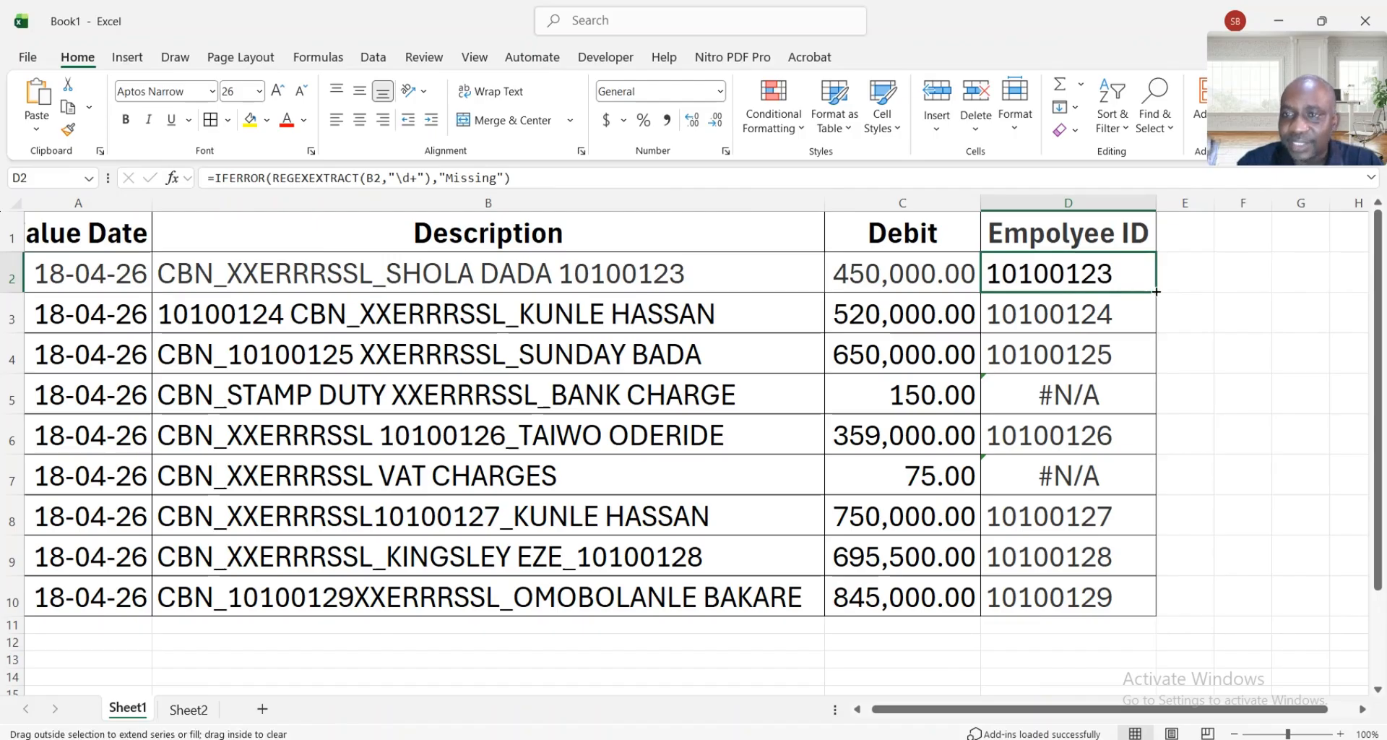
double_click(1157, 292)
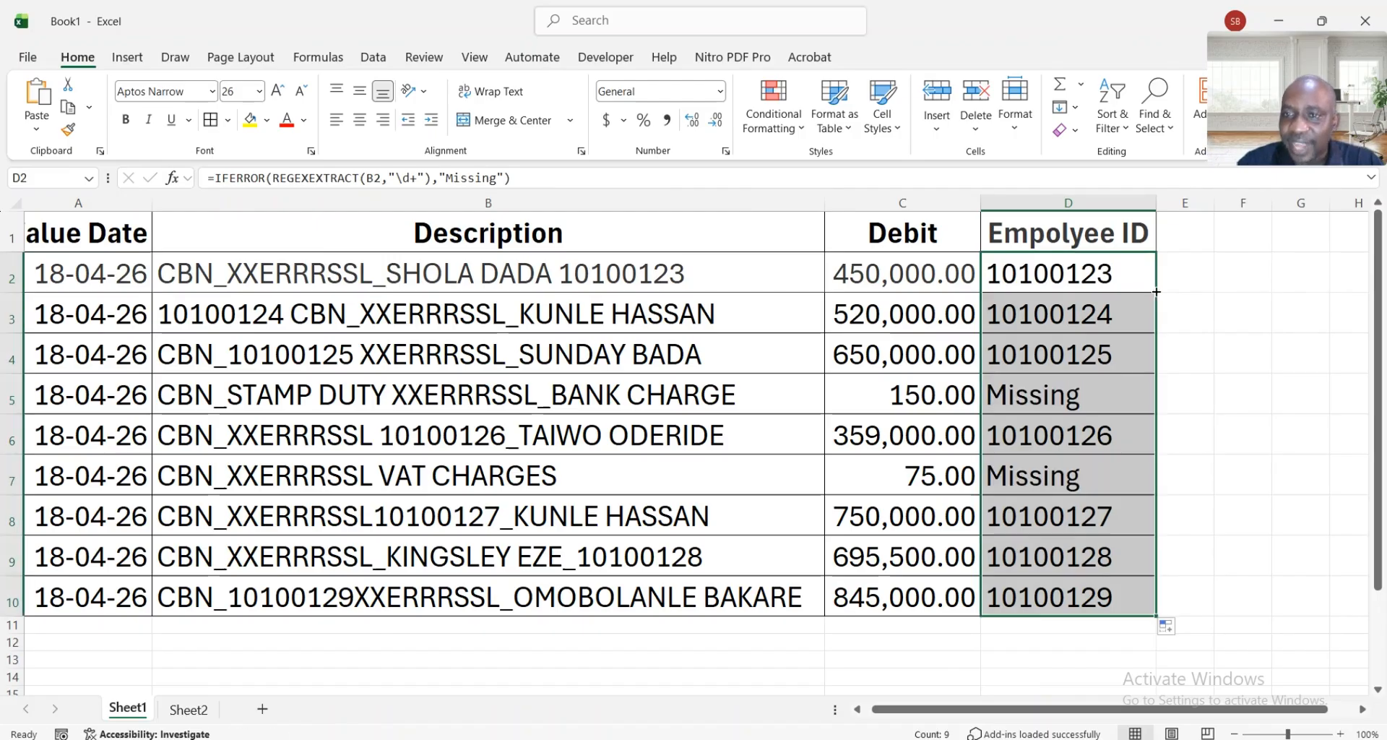
left_click(1083, 397)
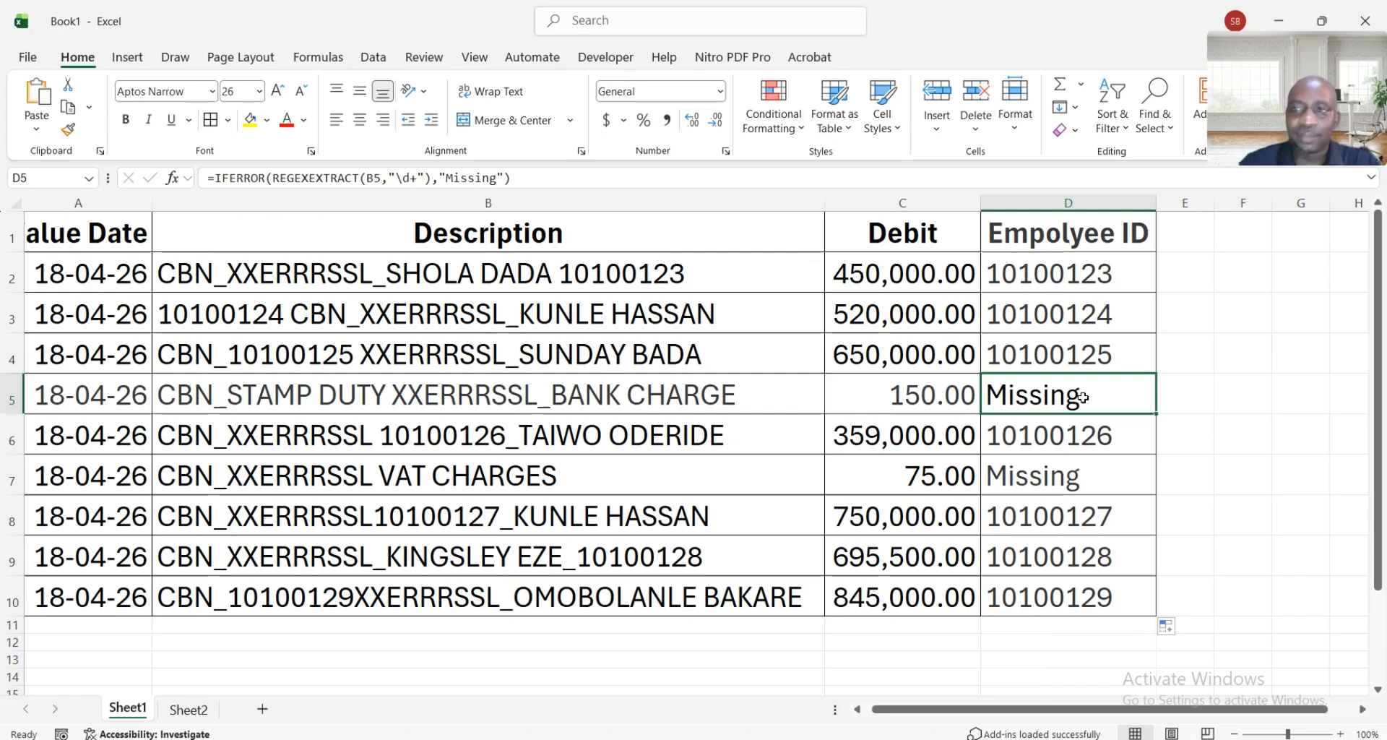
Step: Widen the empty column E to roughly twice its width and reselect D2
left_click(1186, 231)
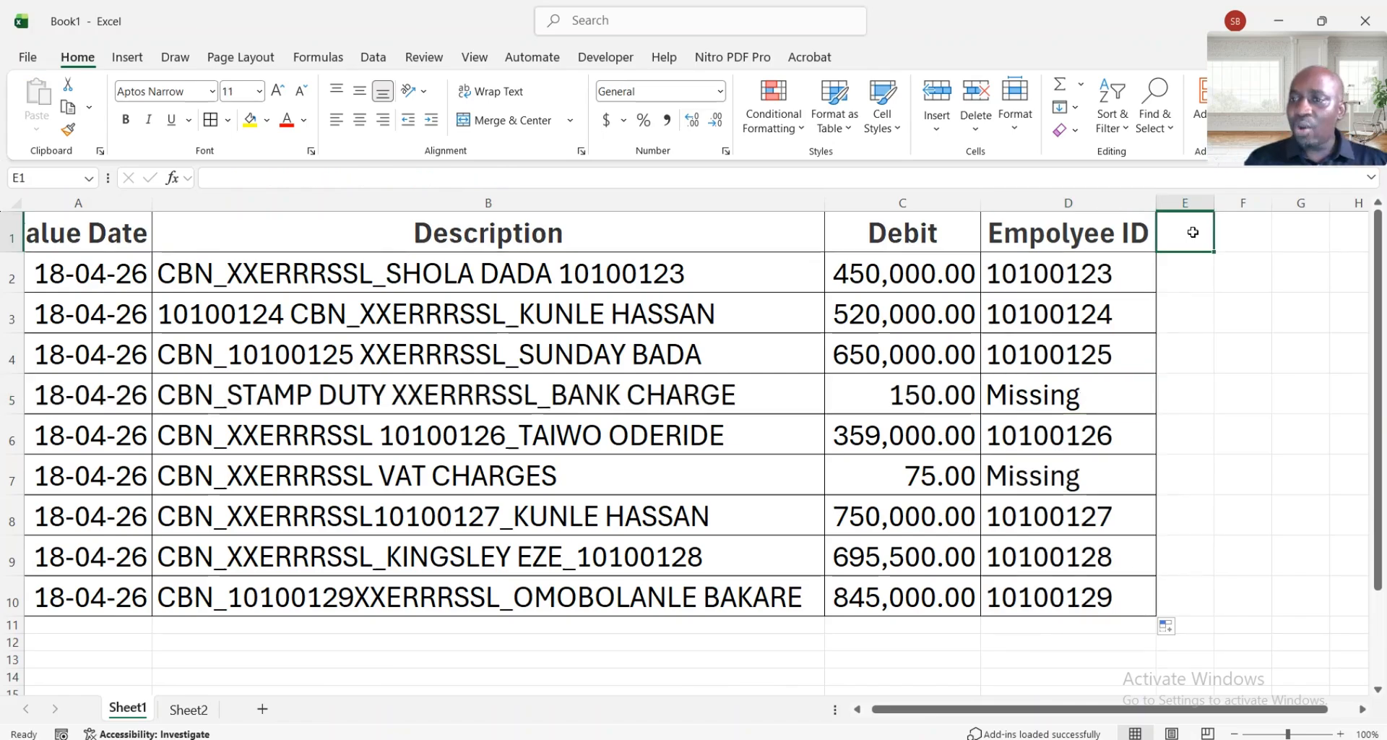
left_click_drag(1217, 203, 1286, 203)
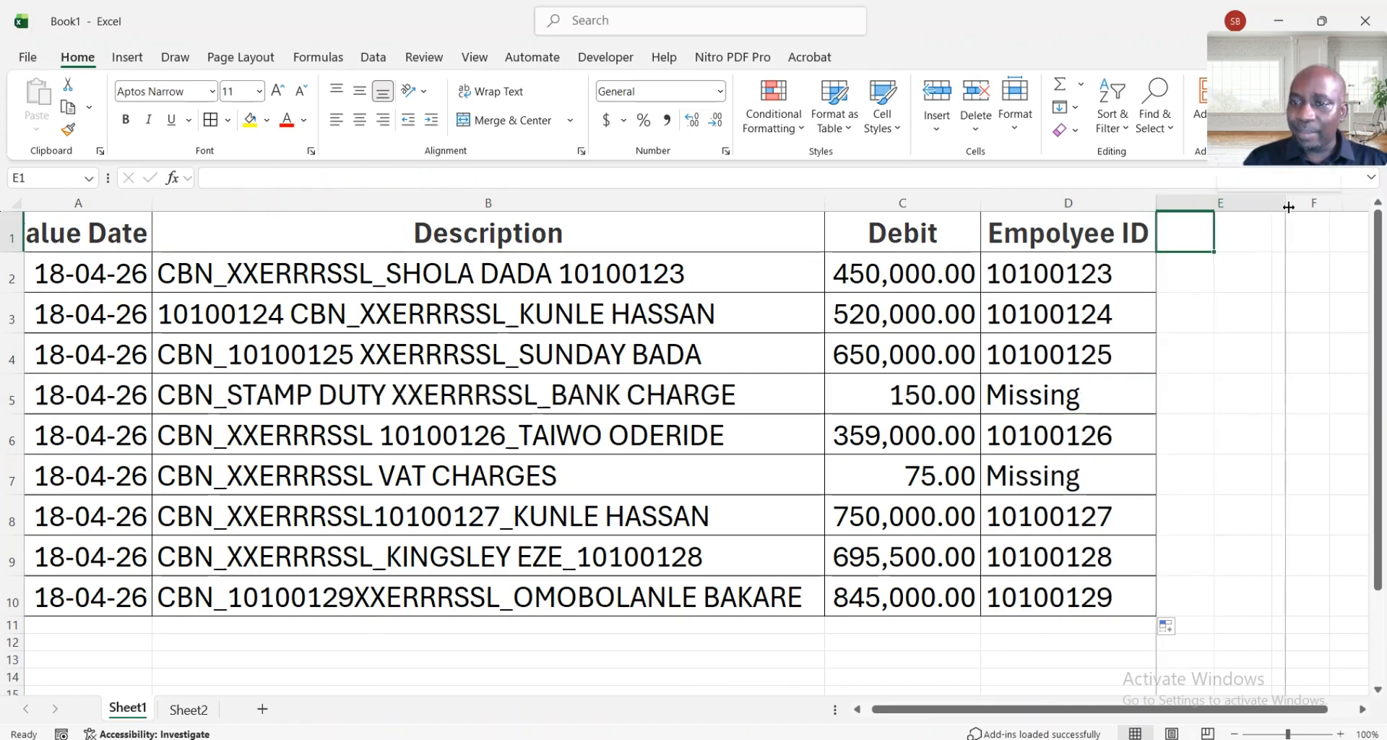
left_click(1069, 271)
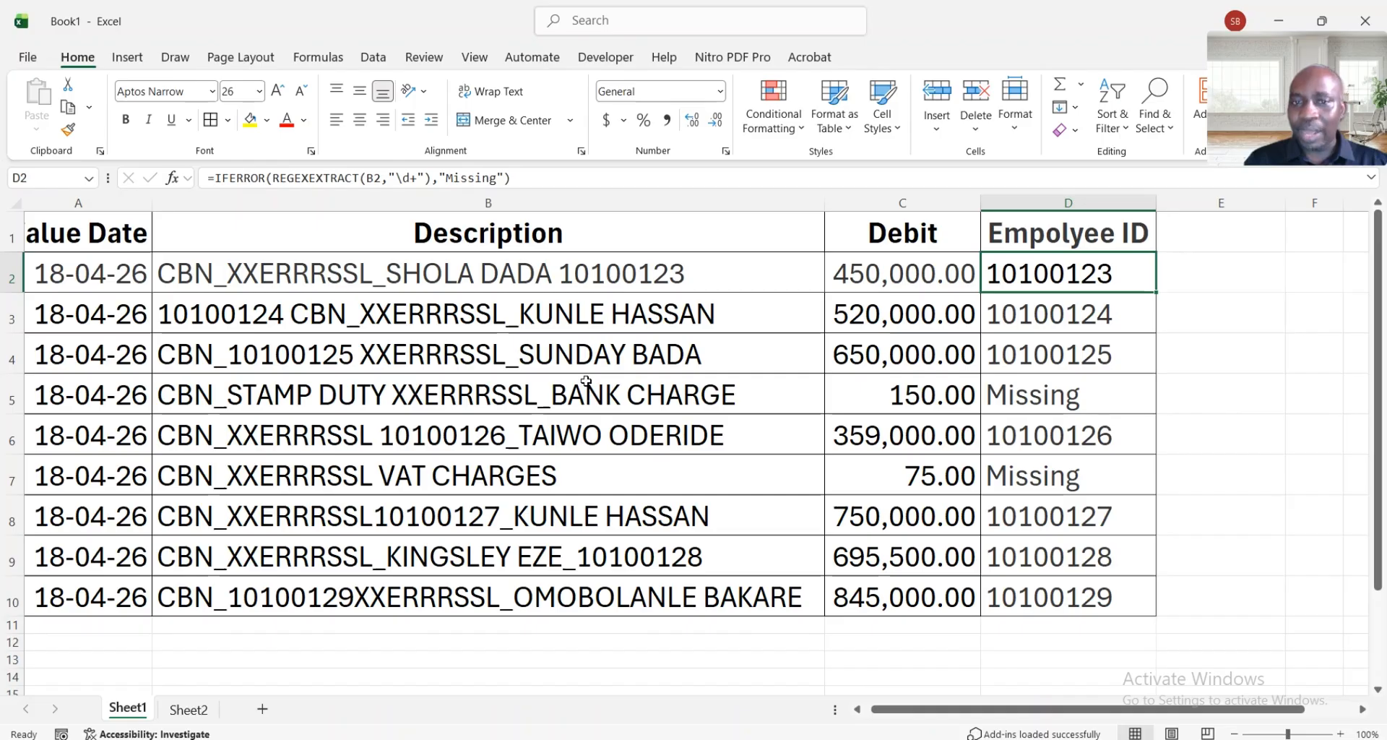
Step: Switch to the ChatGPT page in Google Chrome
key("alt+Tab")
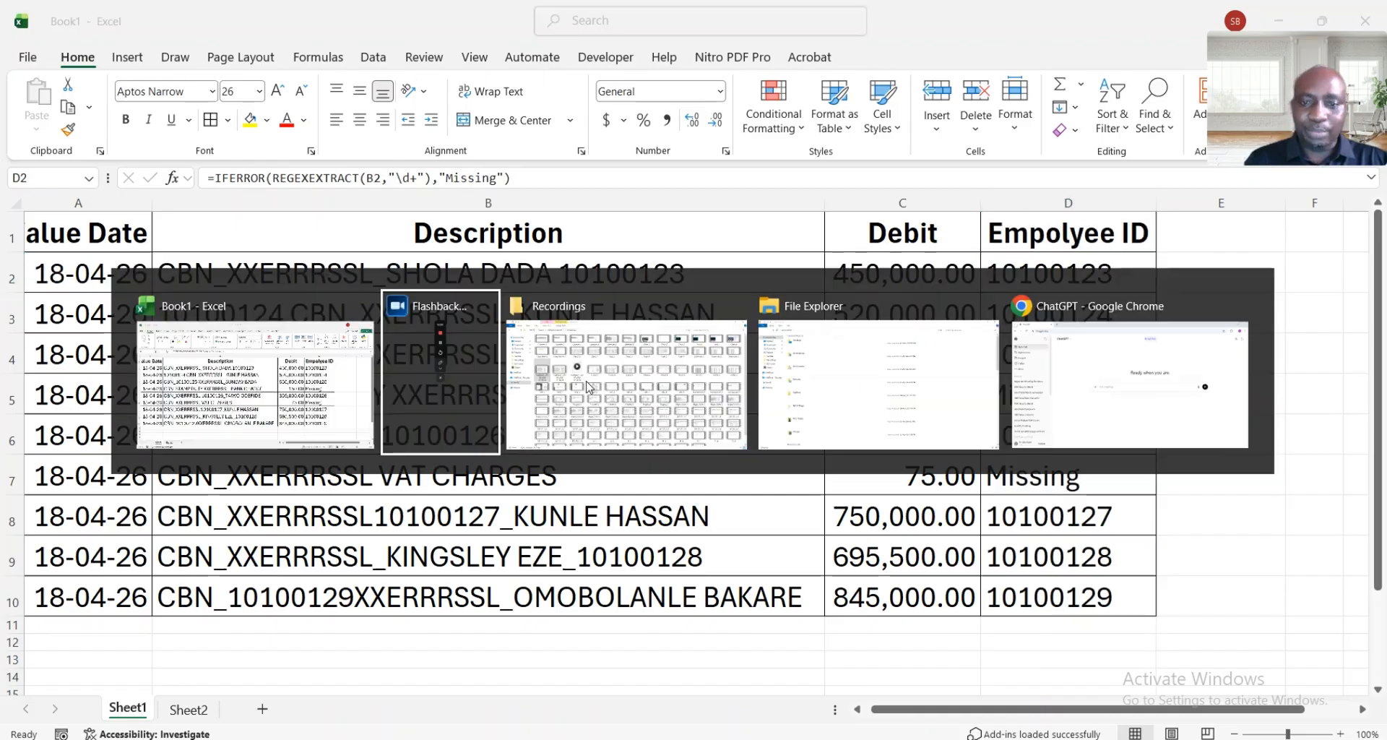
key("alt+Tab")
key("alt+Tab")
key("alt+Tab")
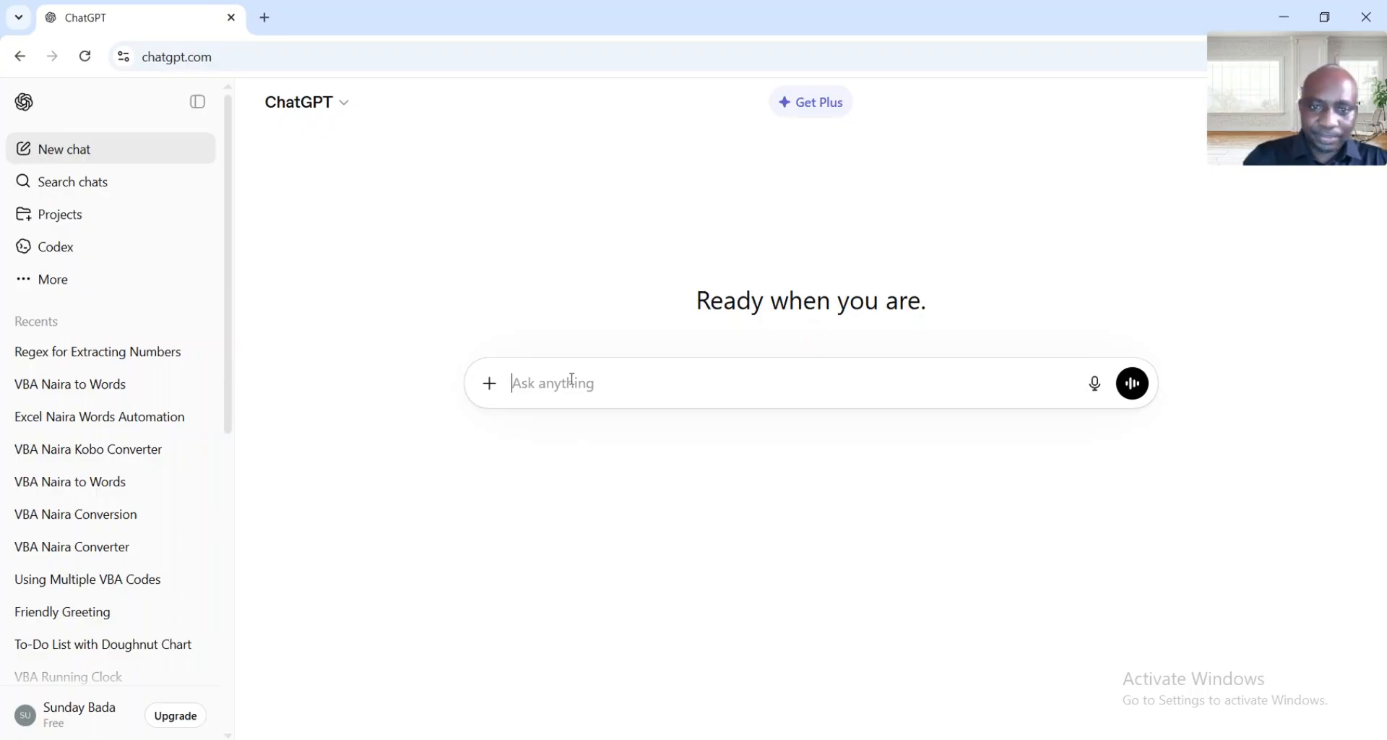
key("ctrl+plus")
key("ctrl+plus")
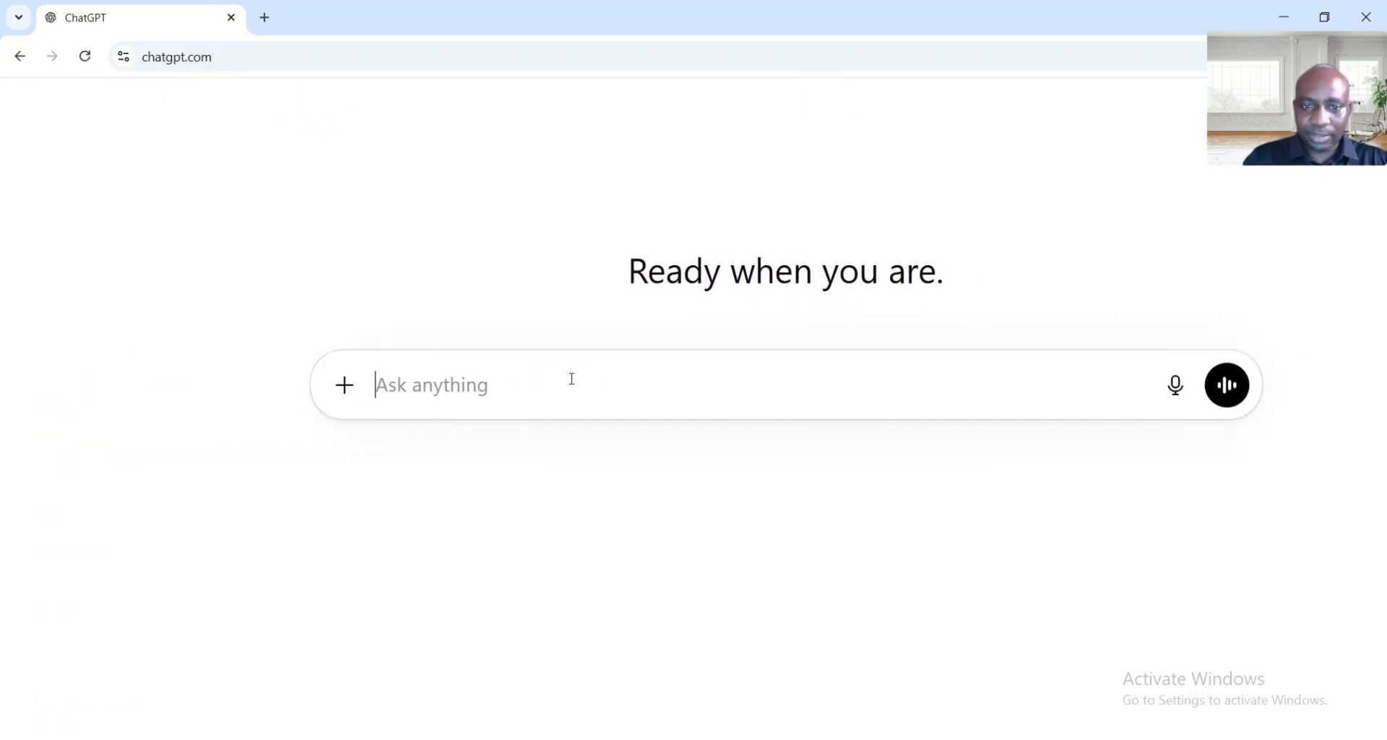
Step: Send ChatGPT the prompt "Generate a pattern to extract number from a text with the use of regexextract function"
type("Gene")
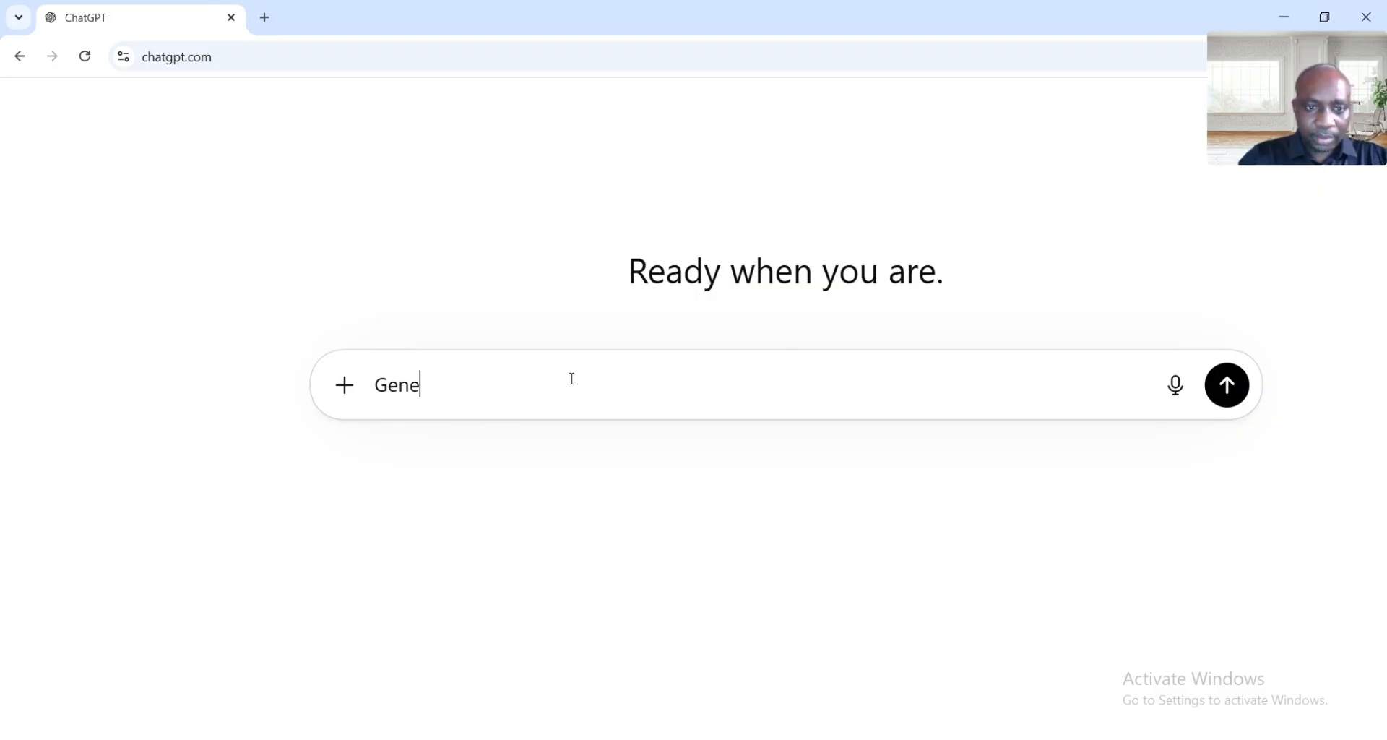
type("rate a")
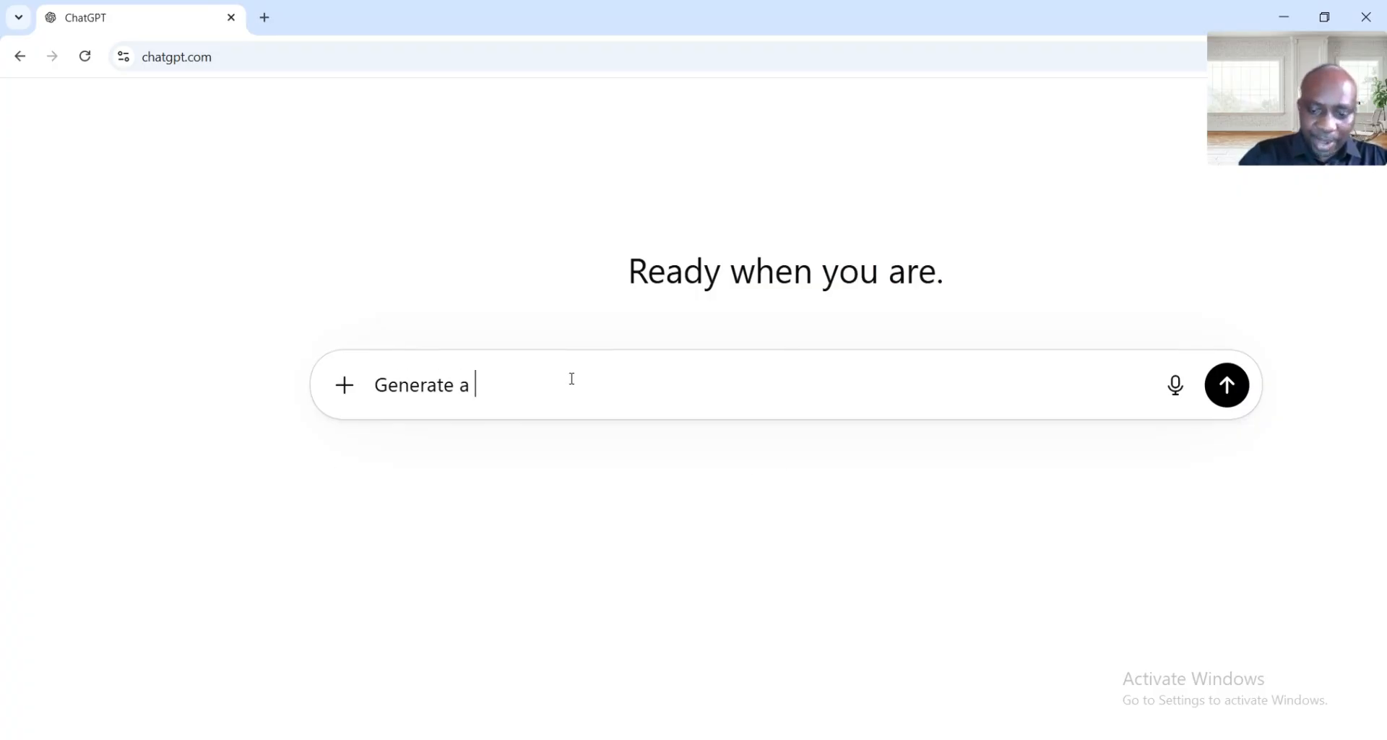
type(" pattern t")
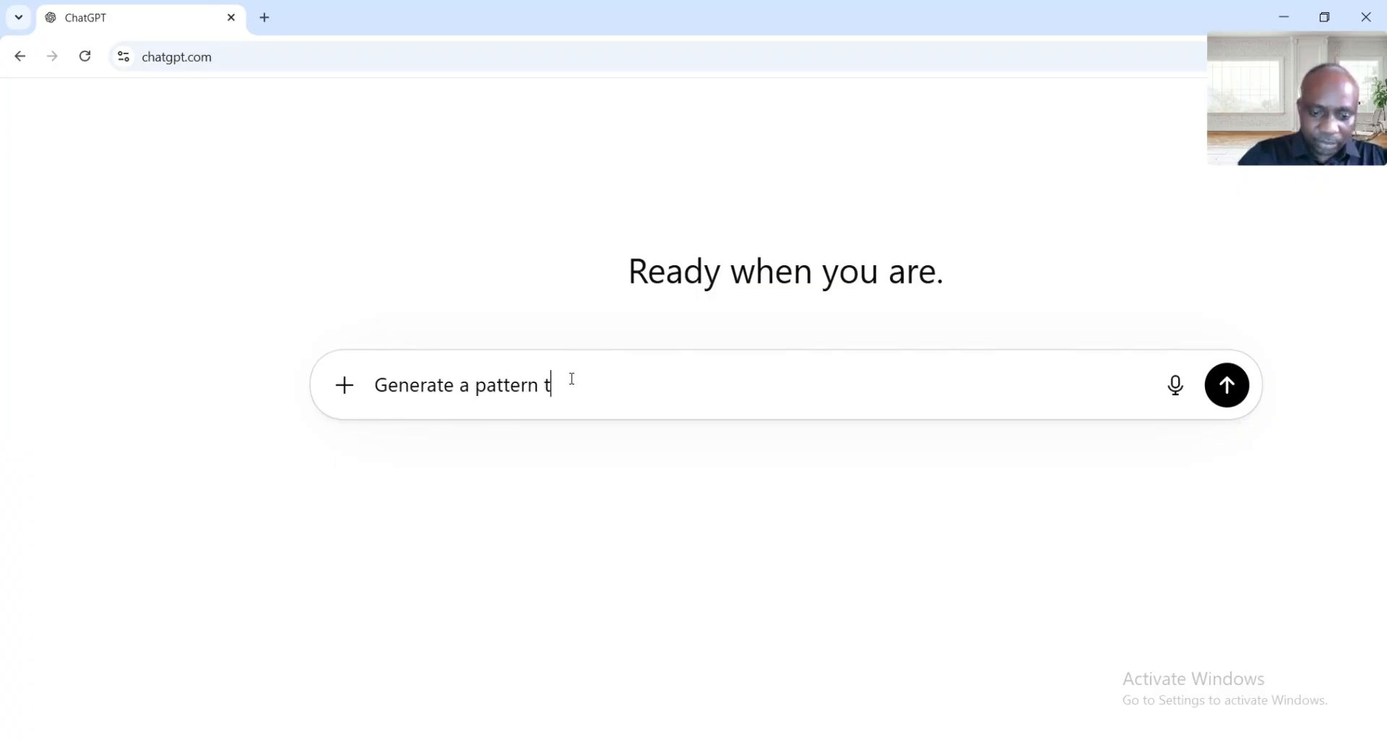
type("o extract")
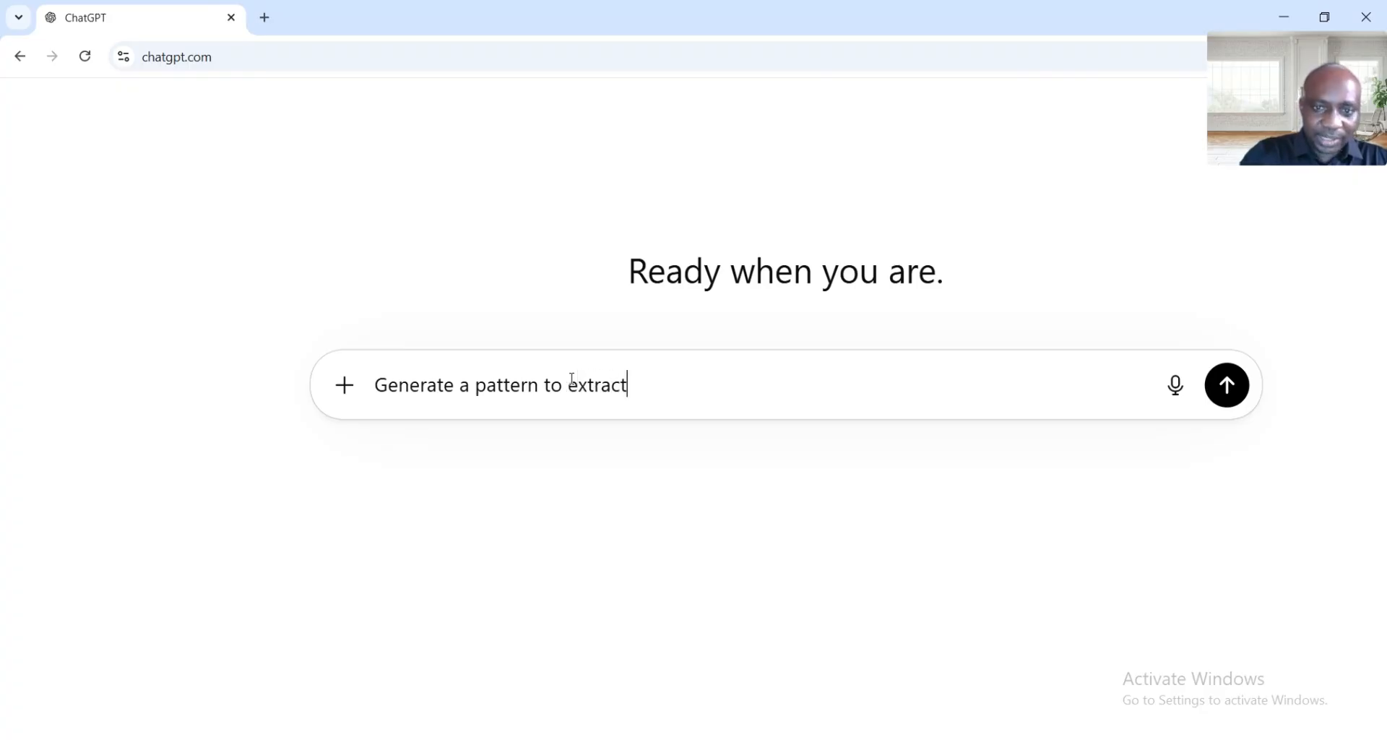
type(" n")
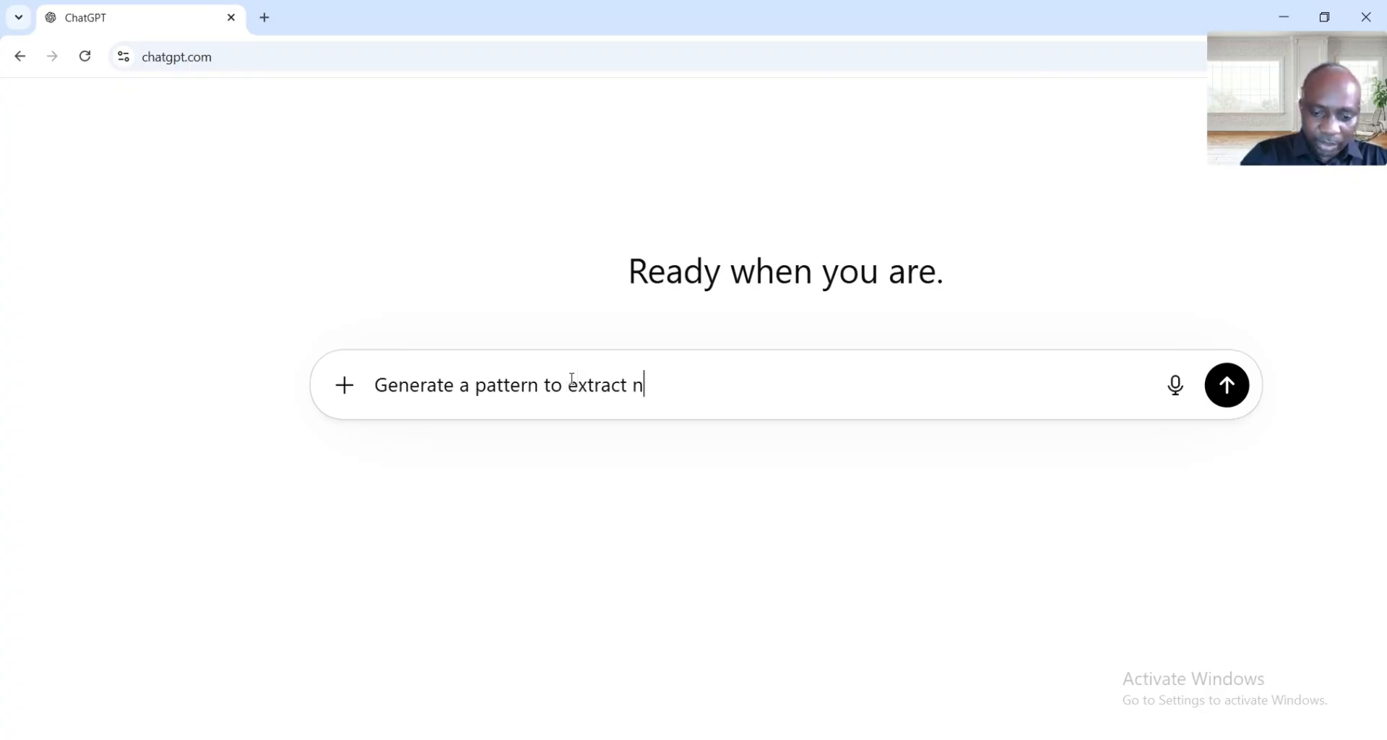
type("umber from")
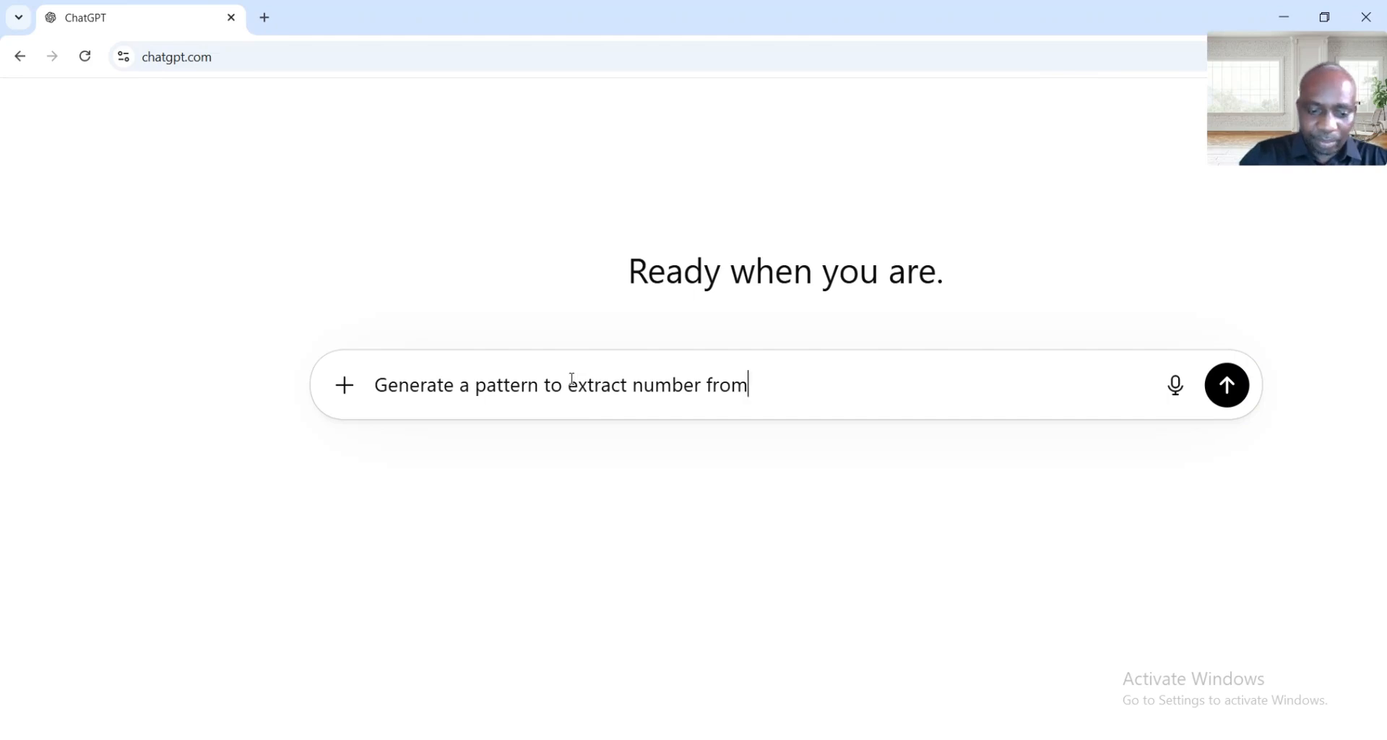
type(" a text ")
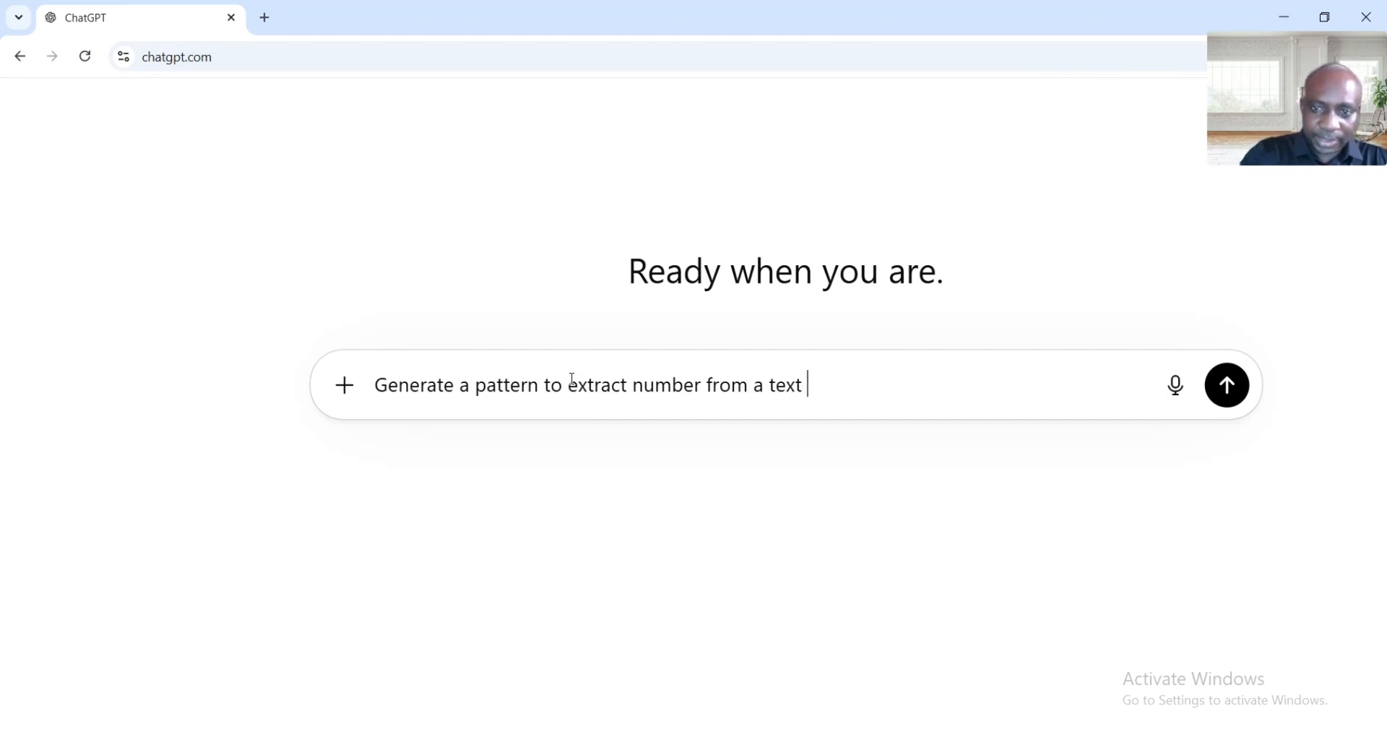
type("with the")
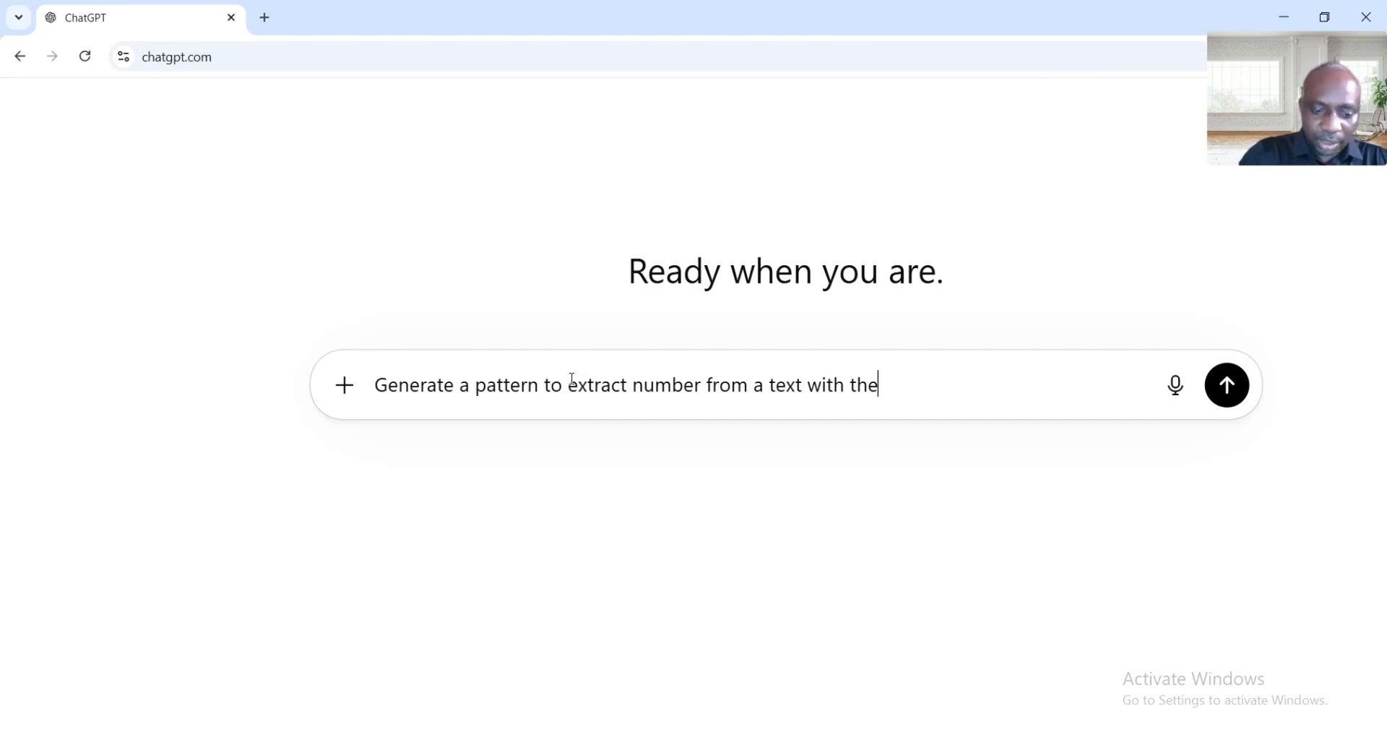
type(" use of ")
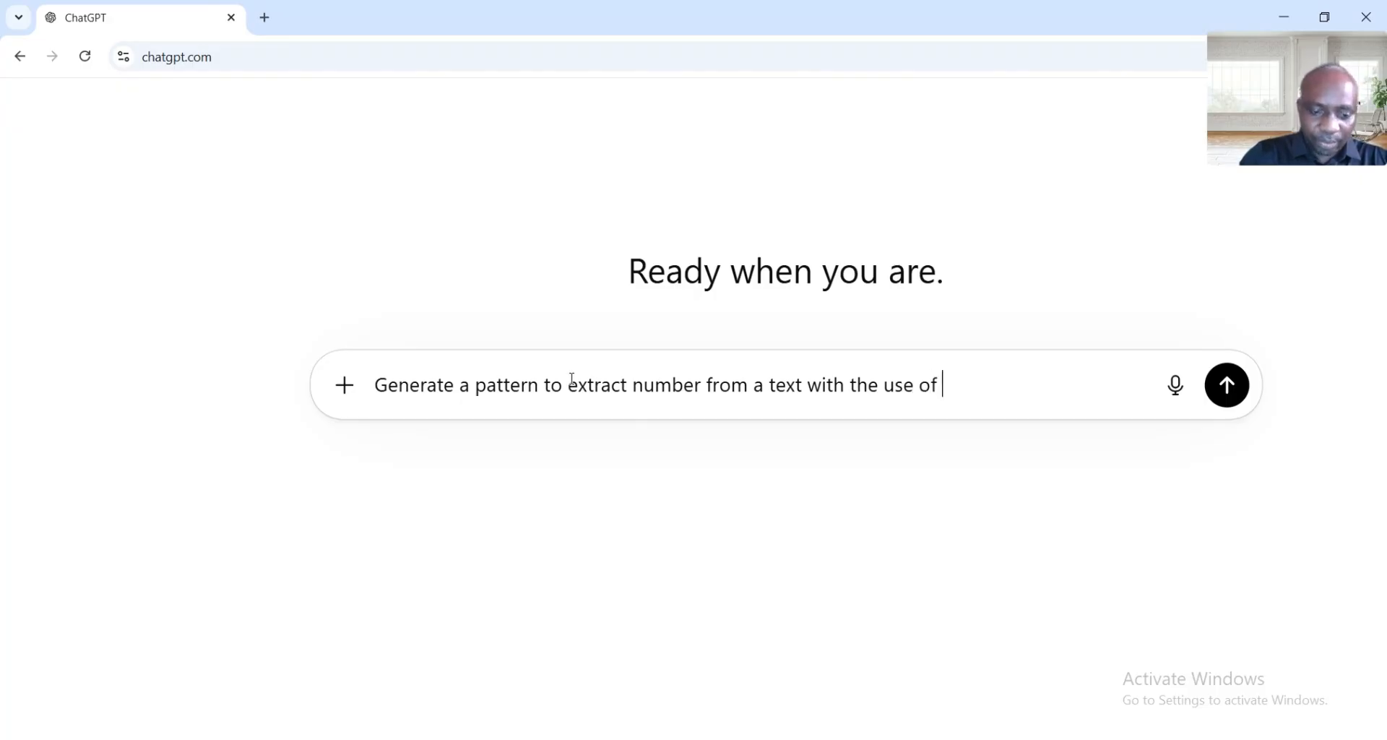
type("regexex")
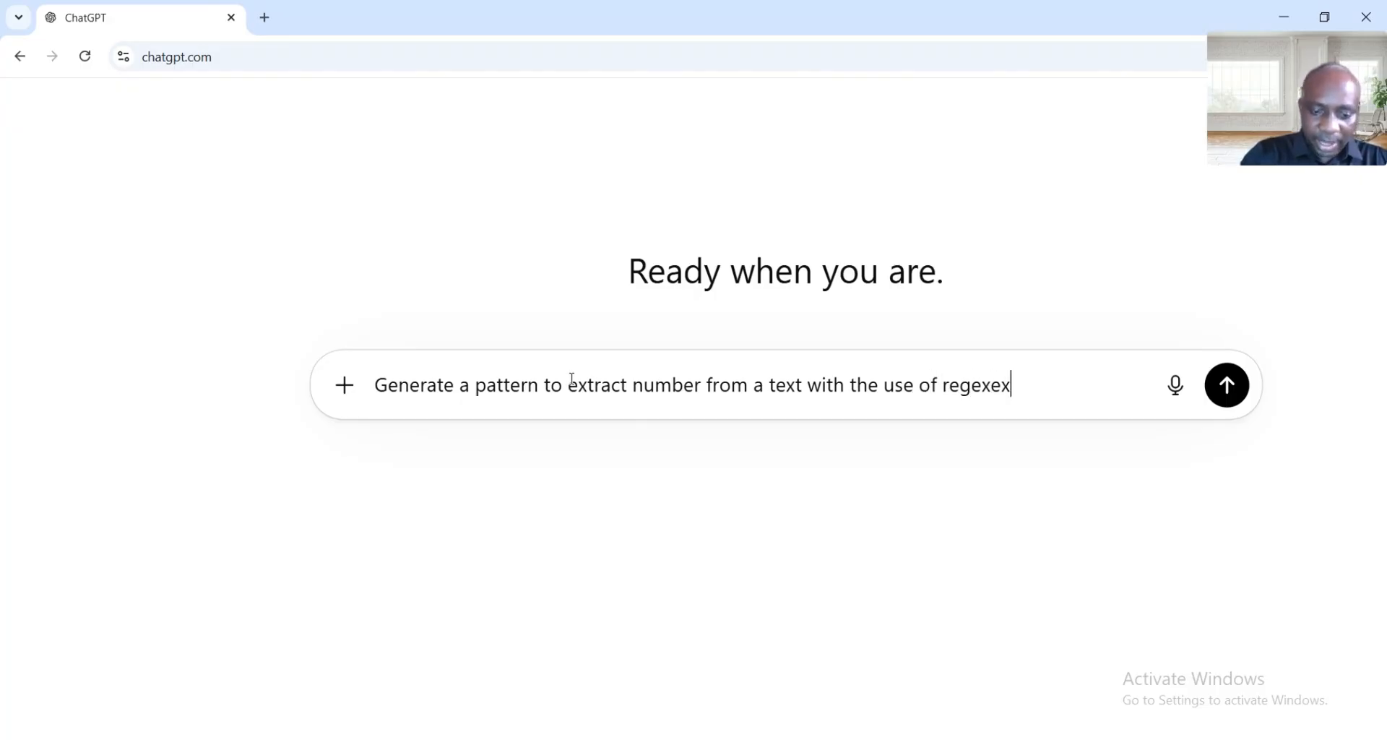
type("tract f")
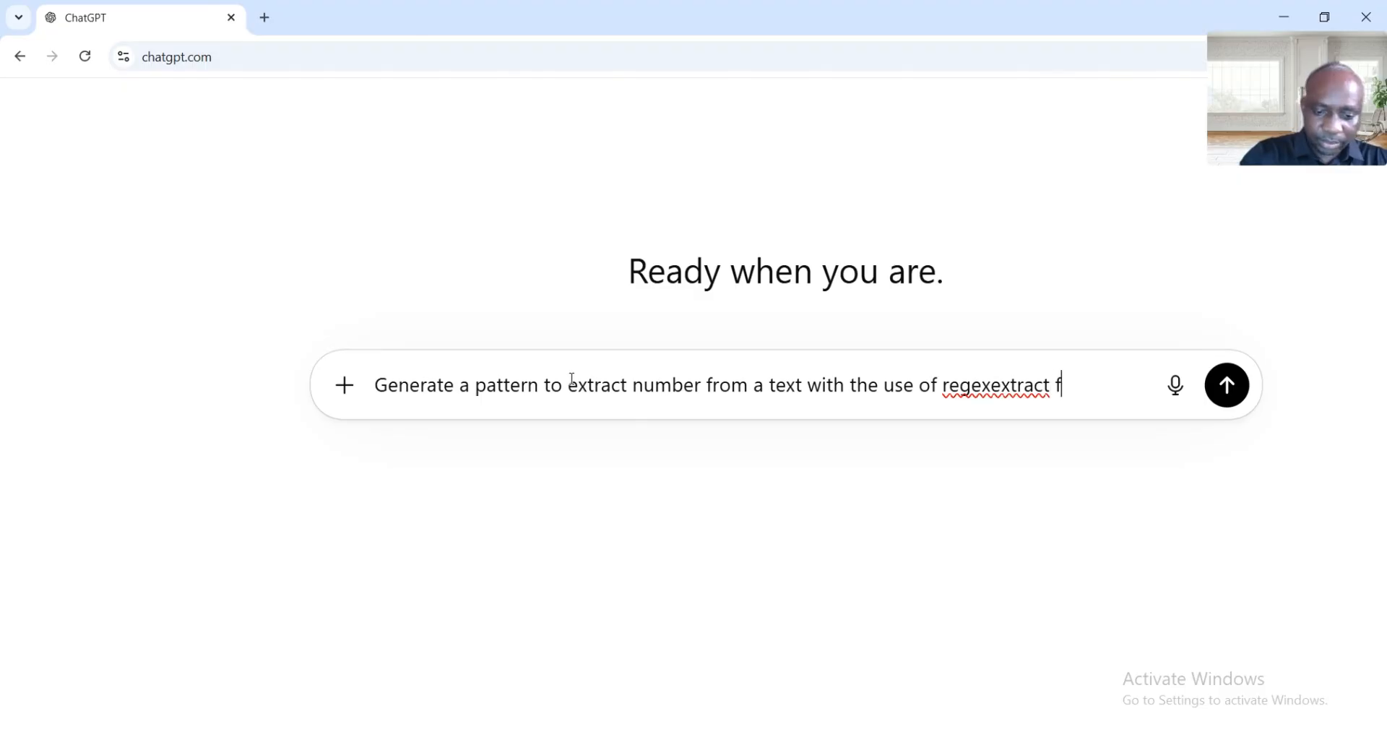
type("unction")
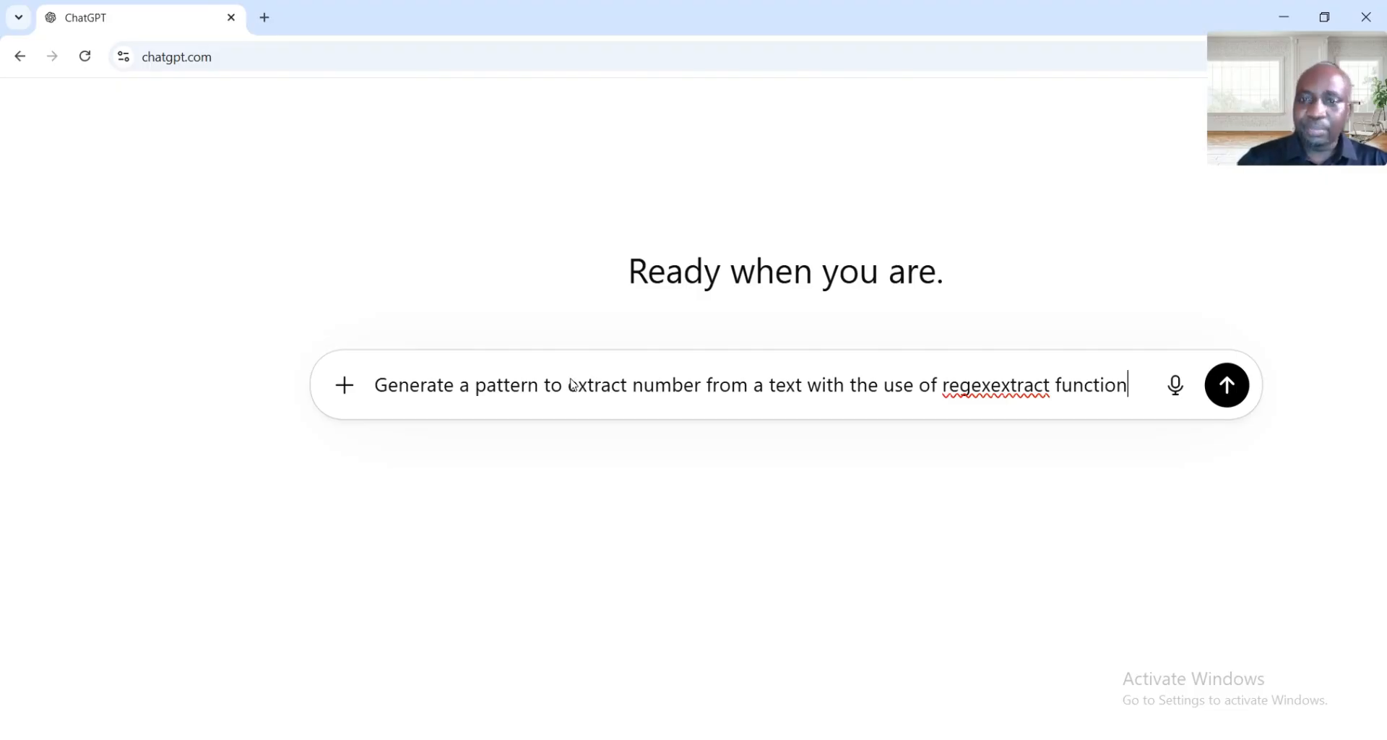
key("Return")
Step: Find the basic pattern for extracting the first number in ChatGPT's reply and highlight its whole REGEXEXTRACT formula
scroll(889, 390, "down", 3)
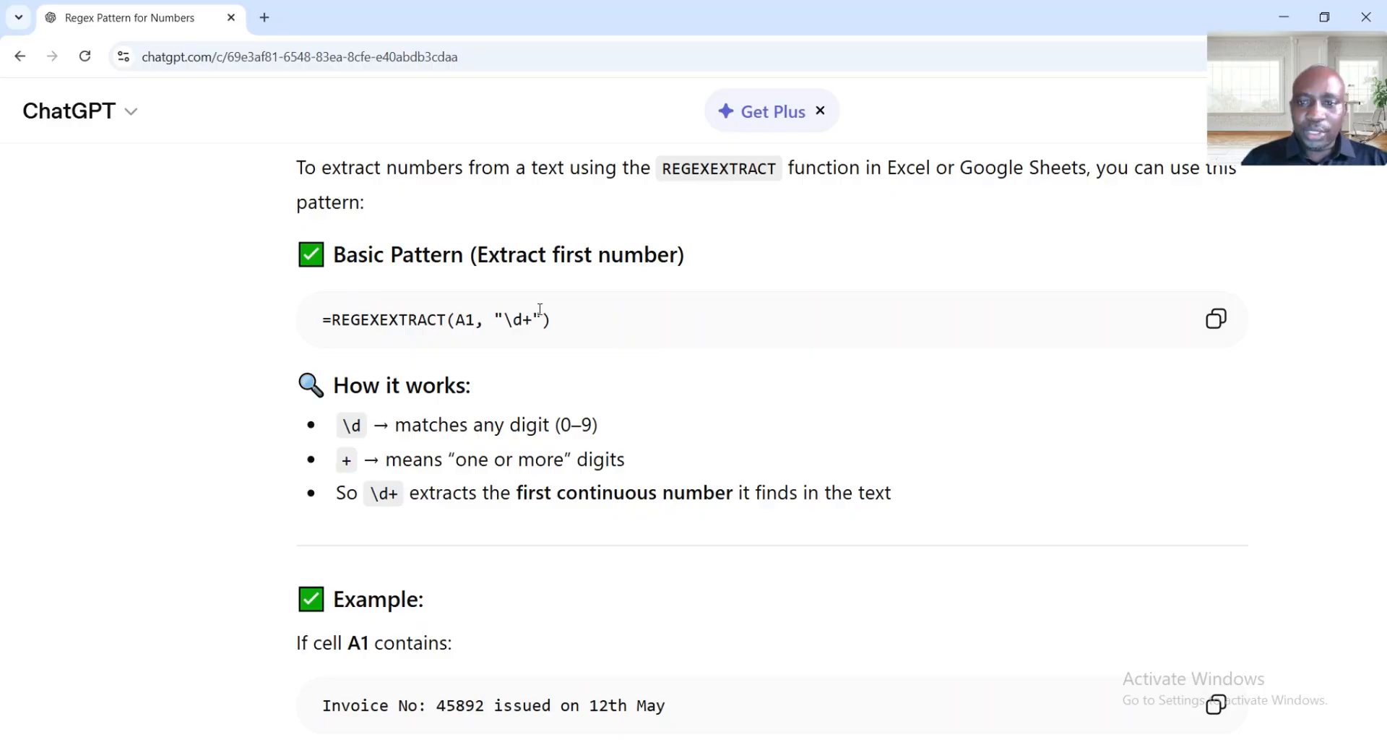
scroll(633, 322, "up", 5)
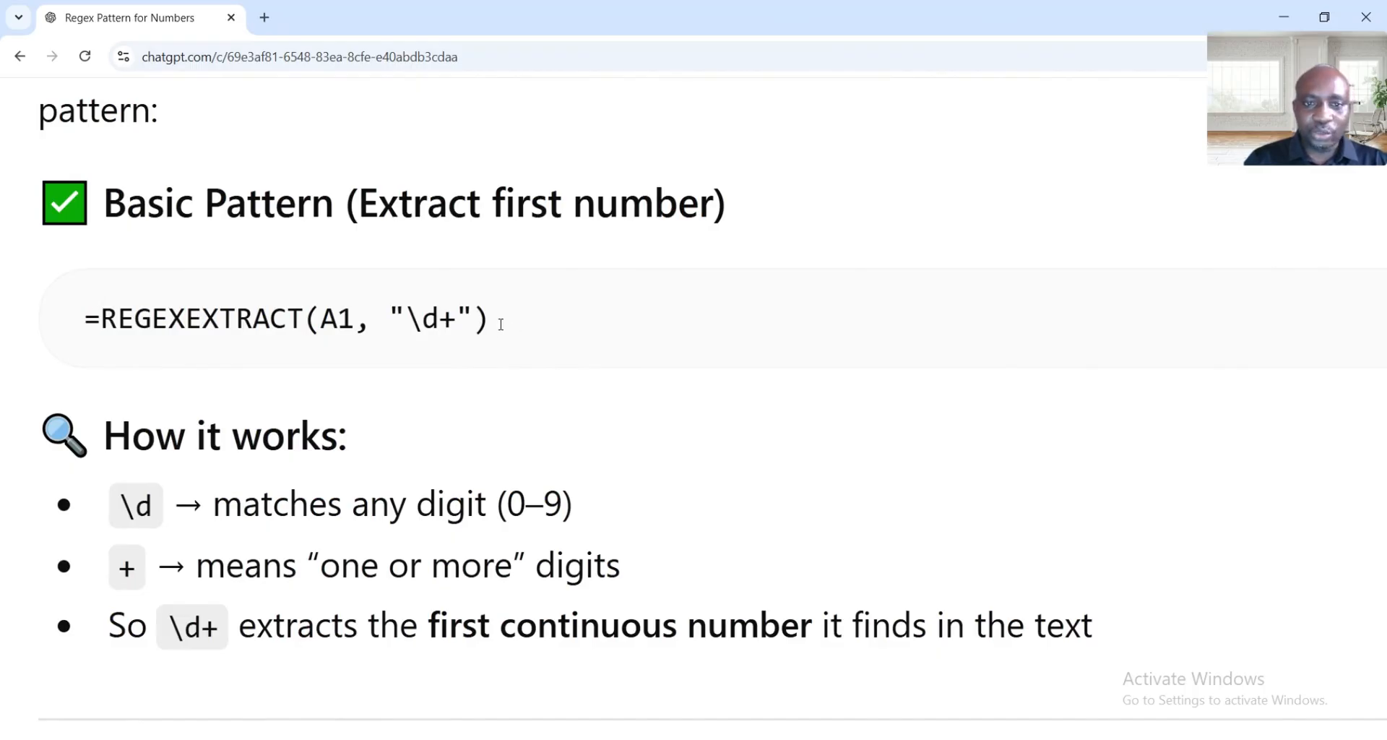
left_click_drag(489, 320, 85, 313)
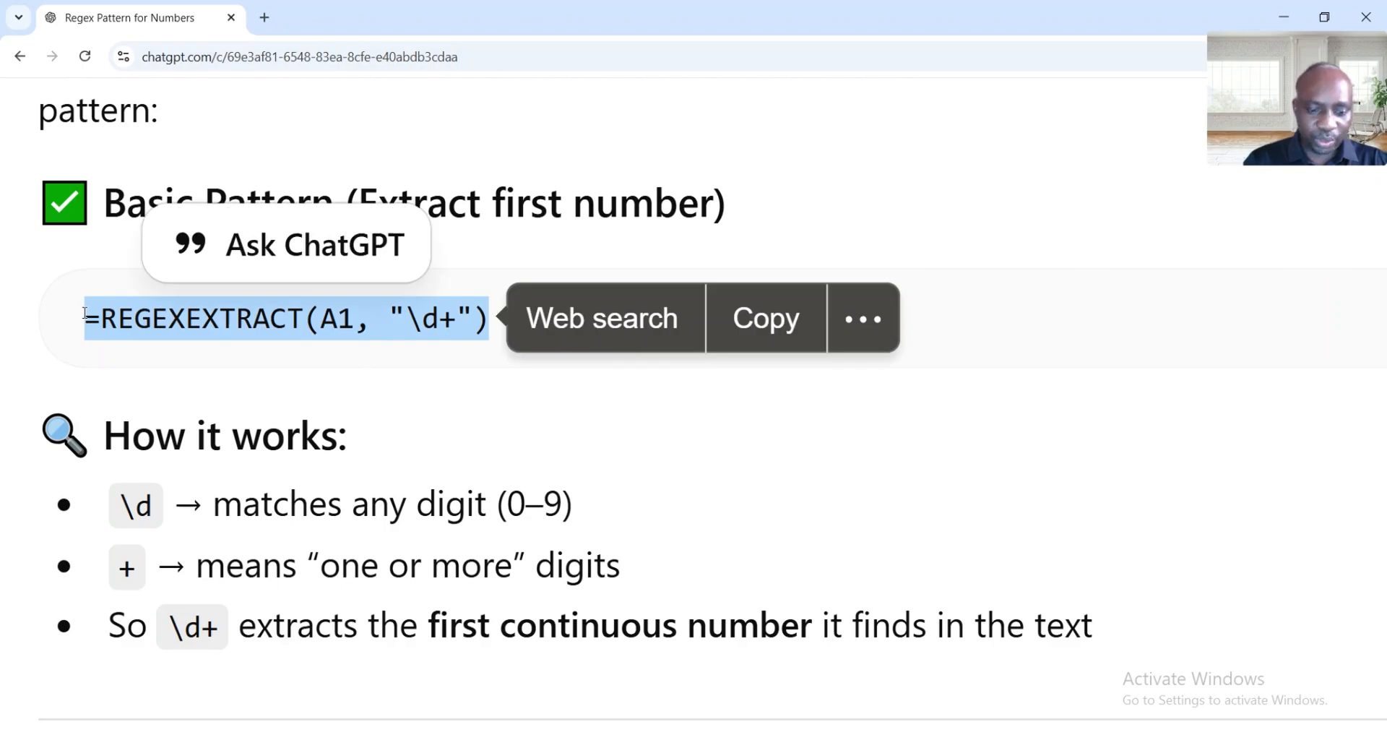
Step: Switch to the Book1 workbook in Excel and paste the copied REGEXEXTRACT formula into E2
key("alt+Tab")
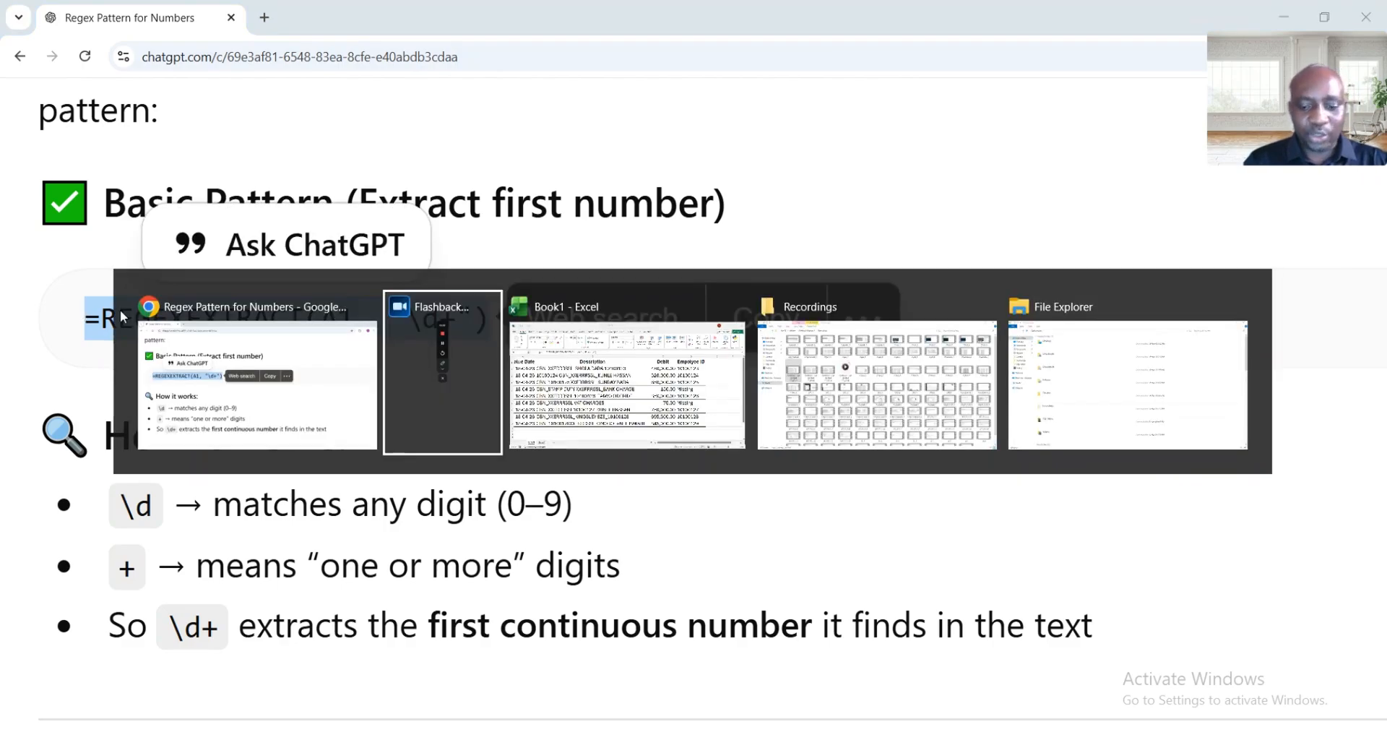
key("Tab")
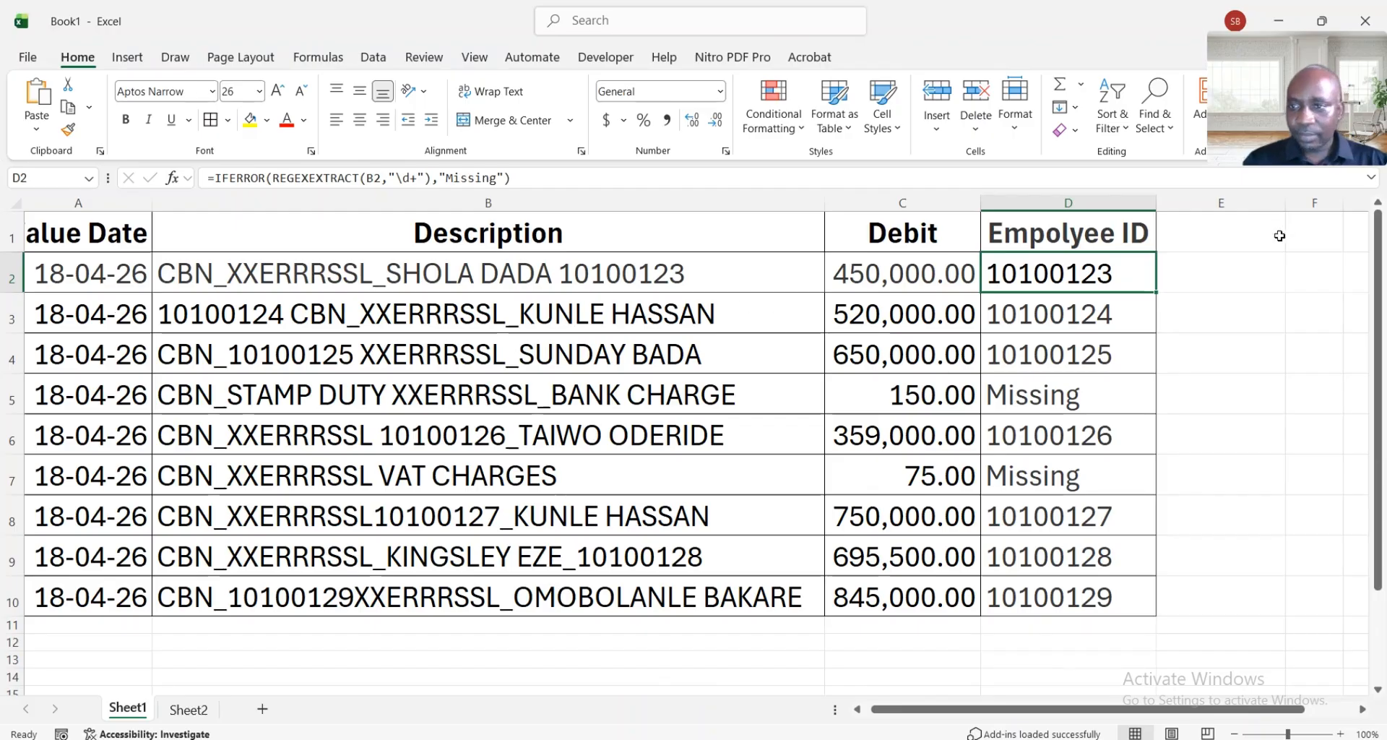
left_click(1229, 257)
key("ctrl+v")
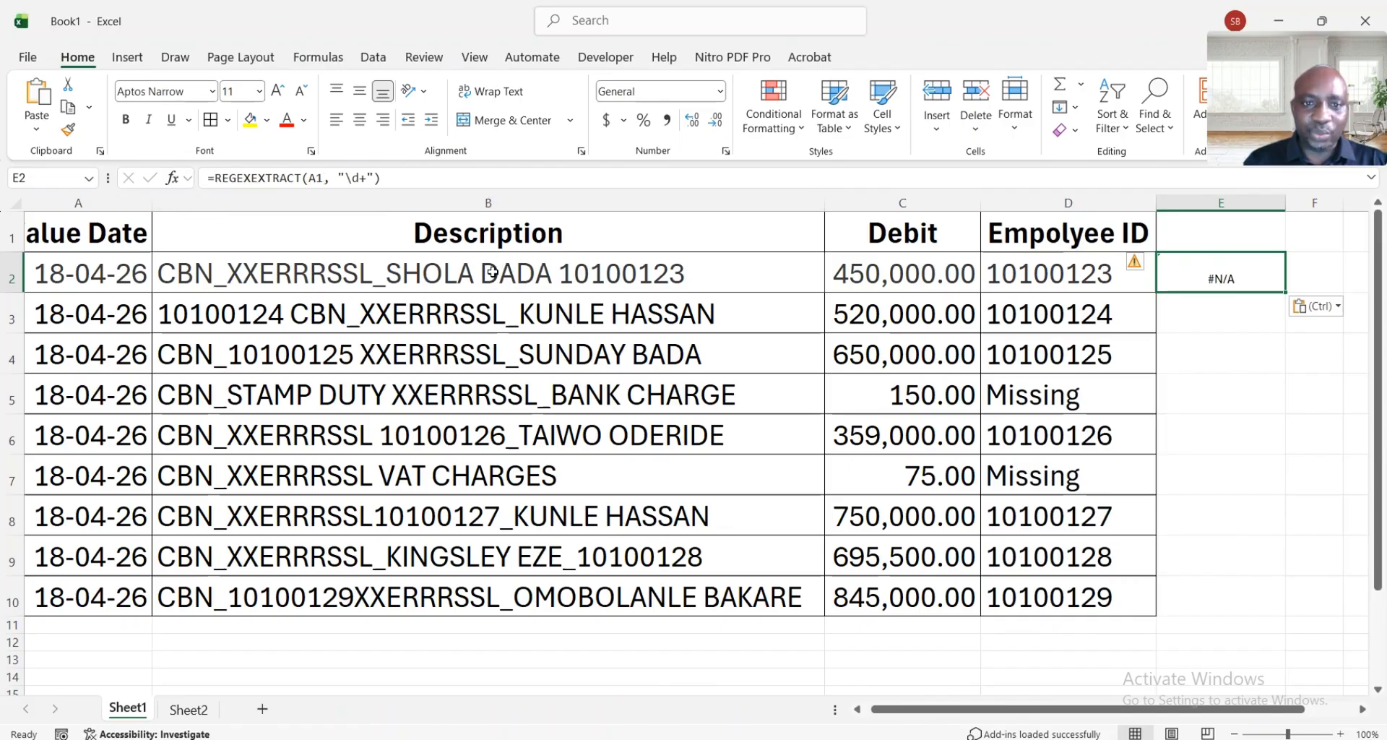
Step: Change the text reference in E2's REGEXEXTRACT formula to B2
left_click(323, 174)
key("BackSpace")
key("BackSpace")
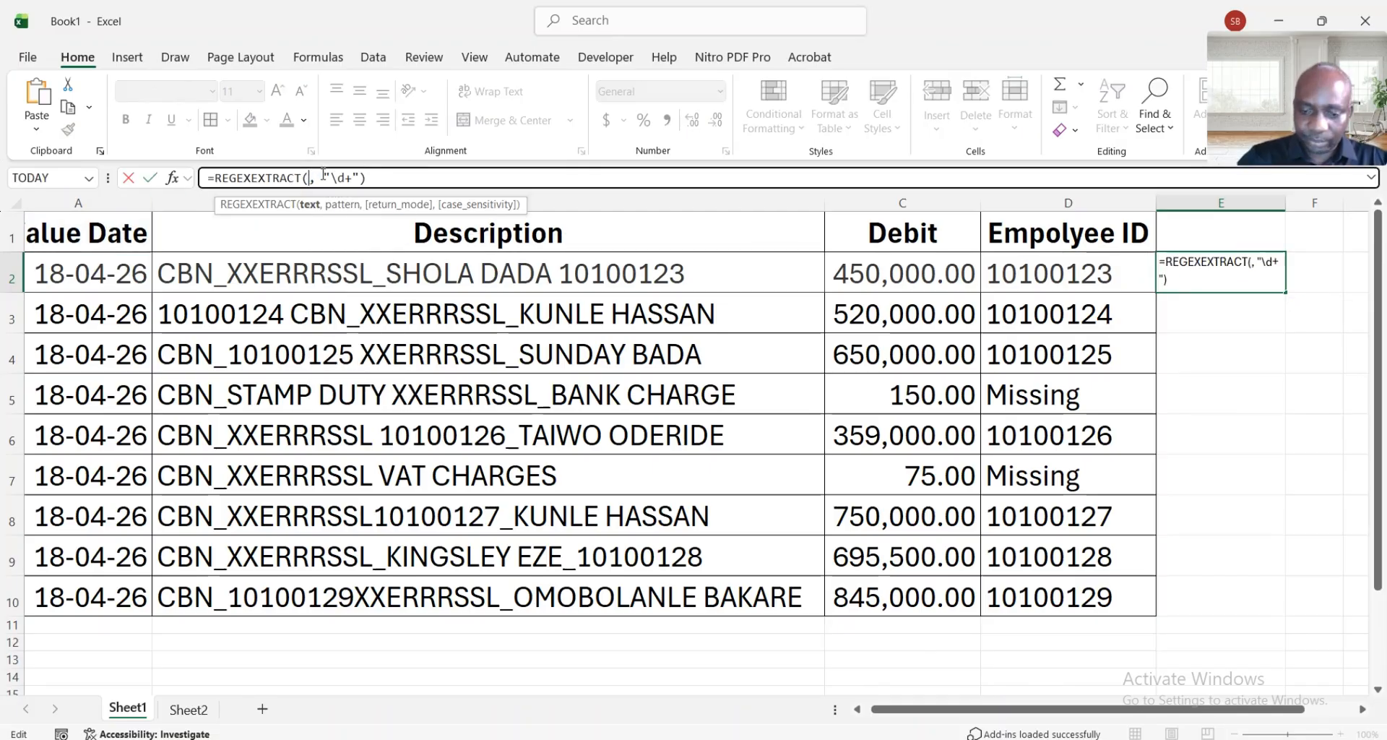
type("B2")
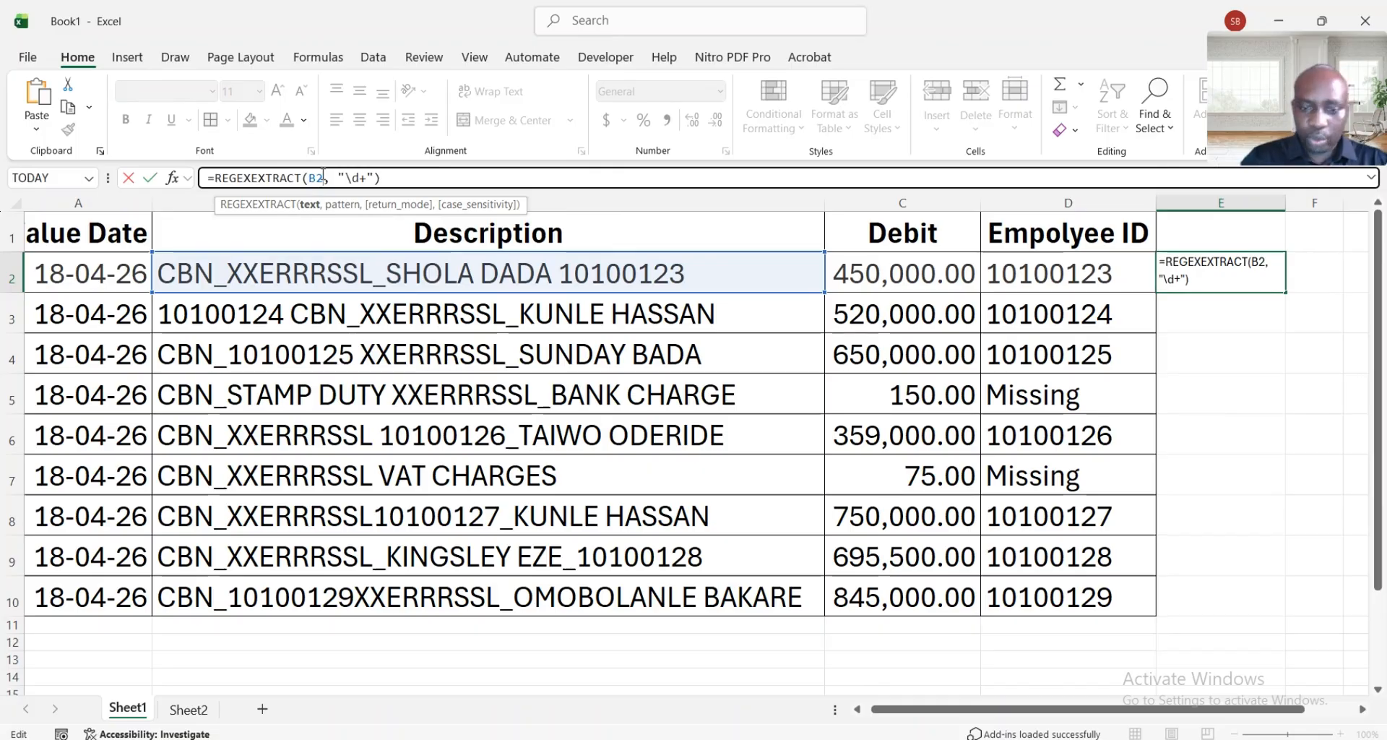
key("Return")
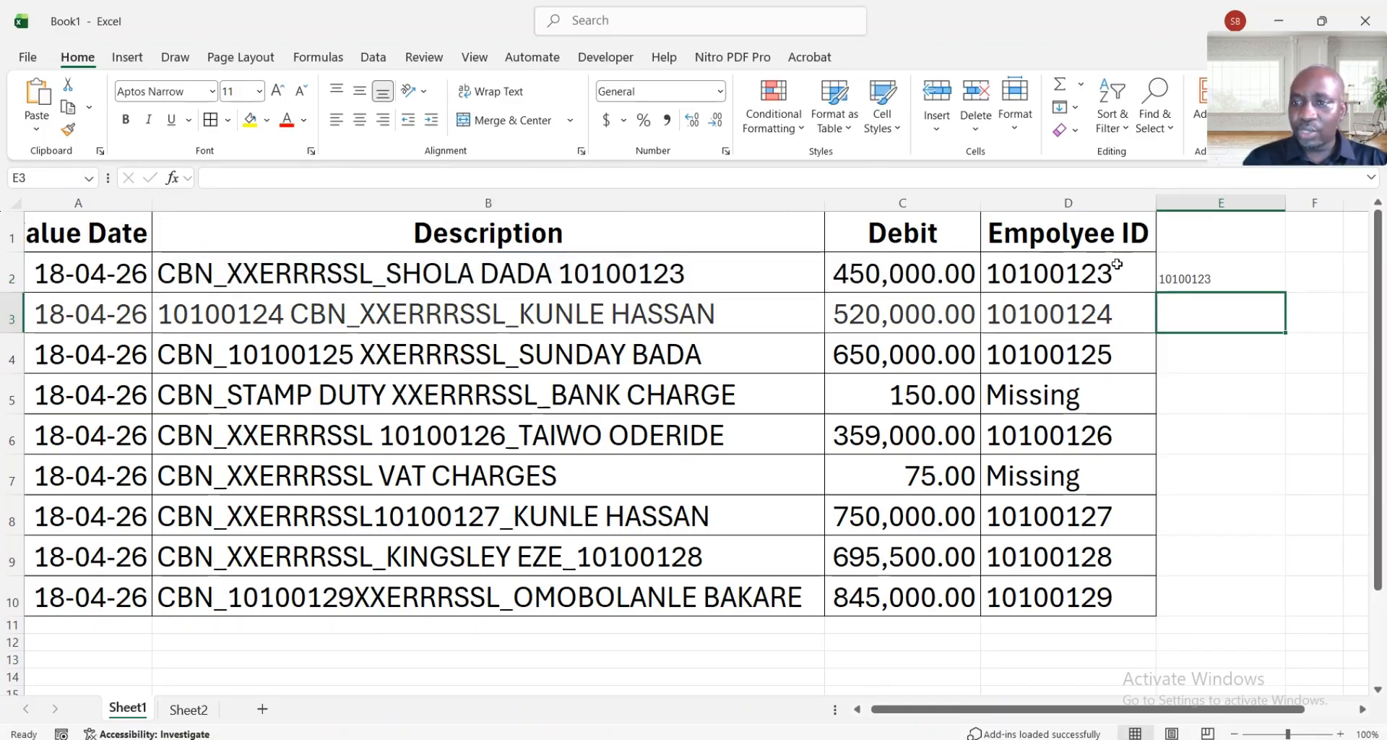
Step: Copy the cell formatting of D2 onto E2 with Format Painter
left_click(1100, 238)
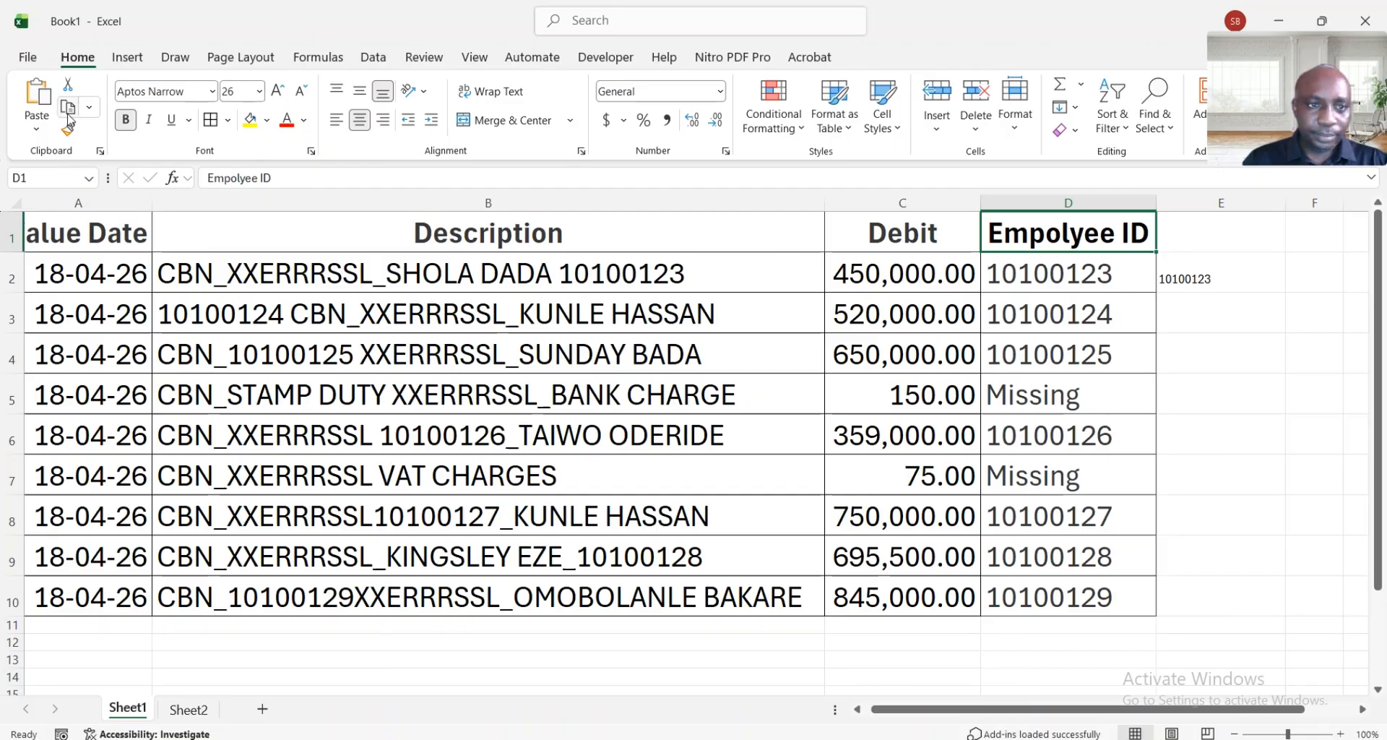
left_click(1110, 275)
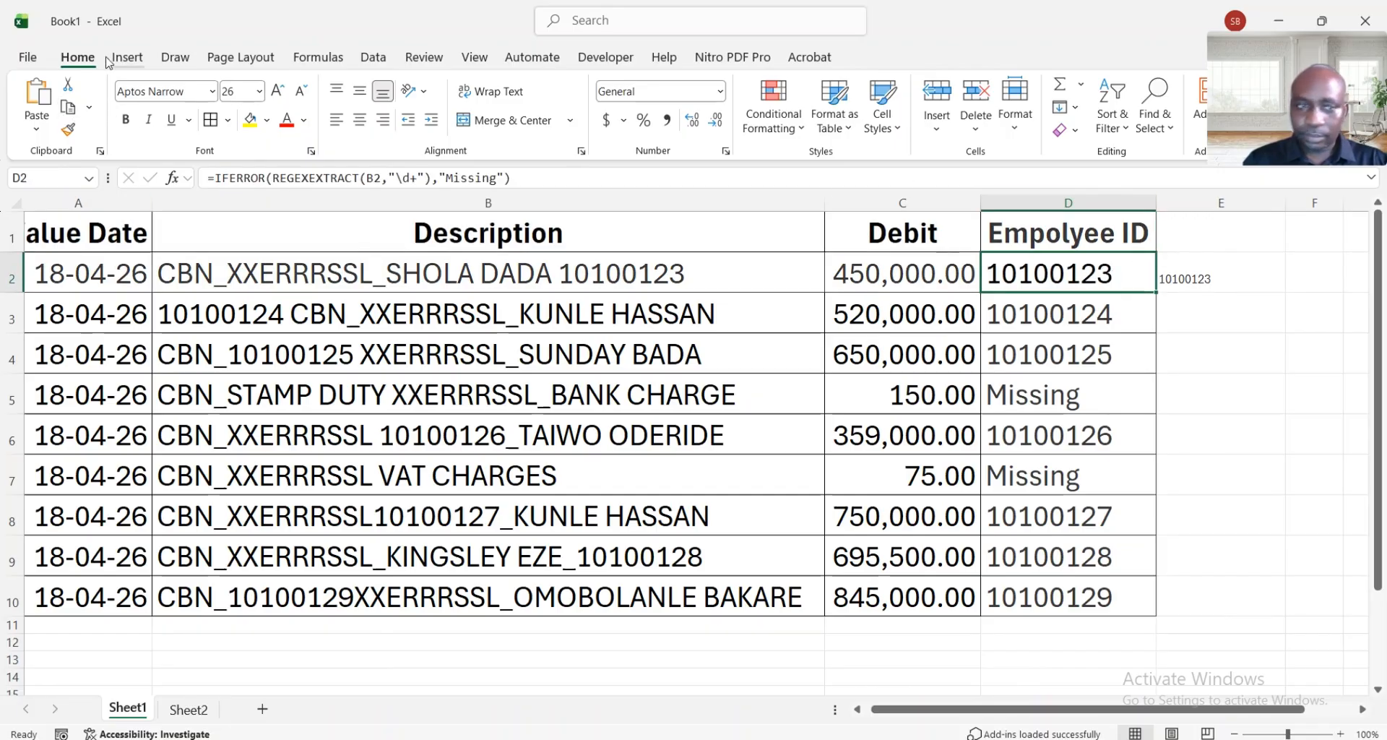
left_click(68, 130)
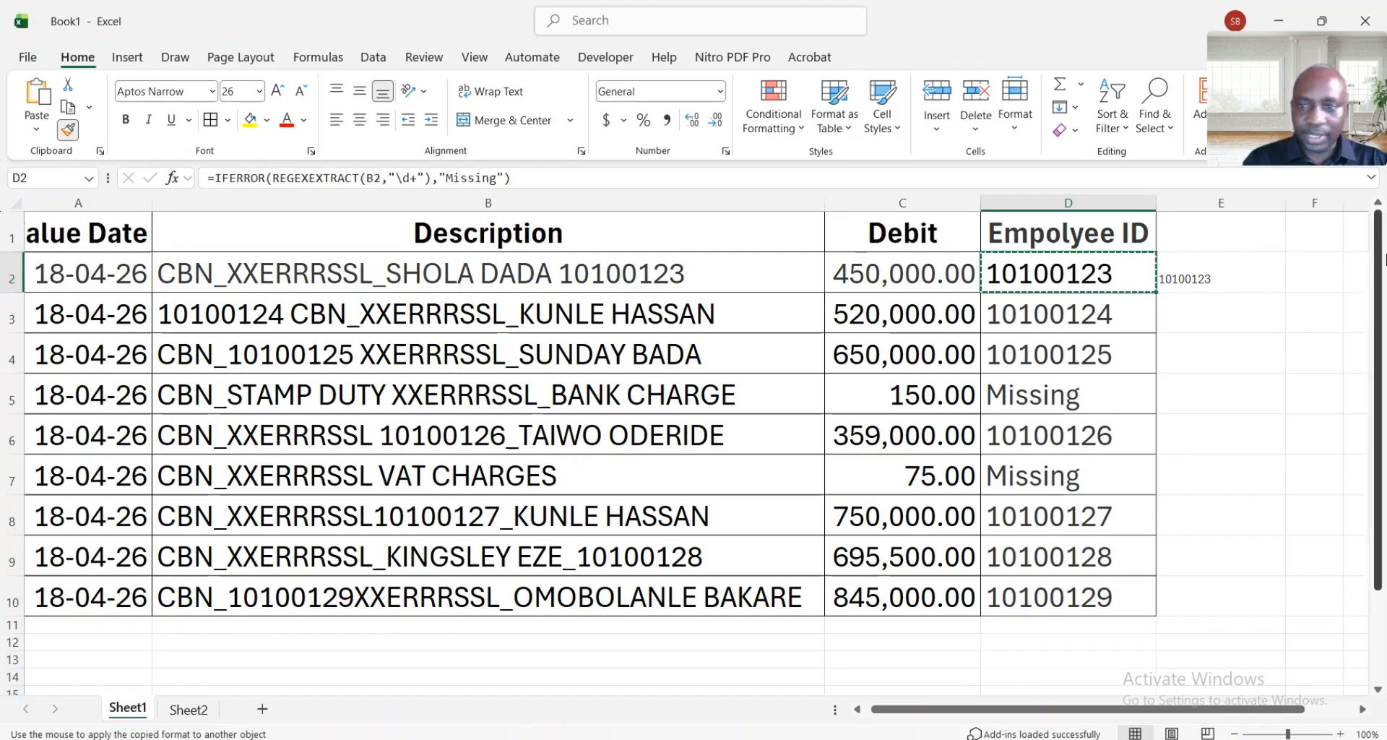
left_click(1212, 274)
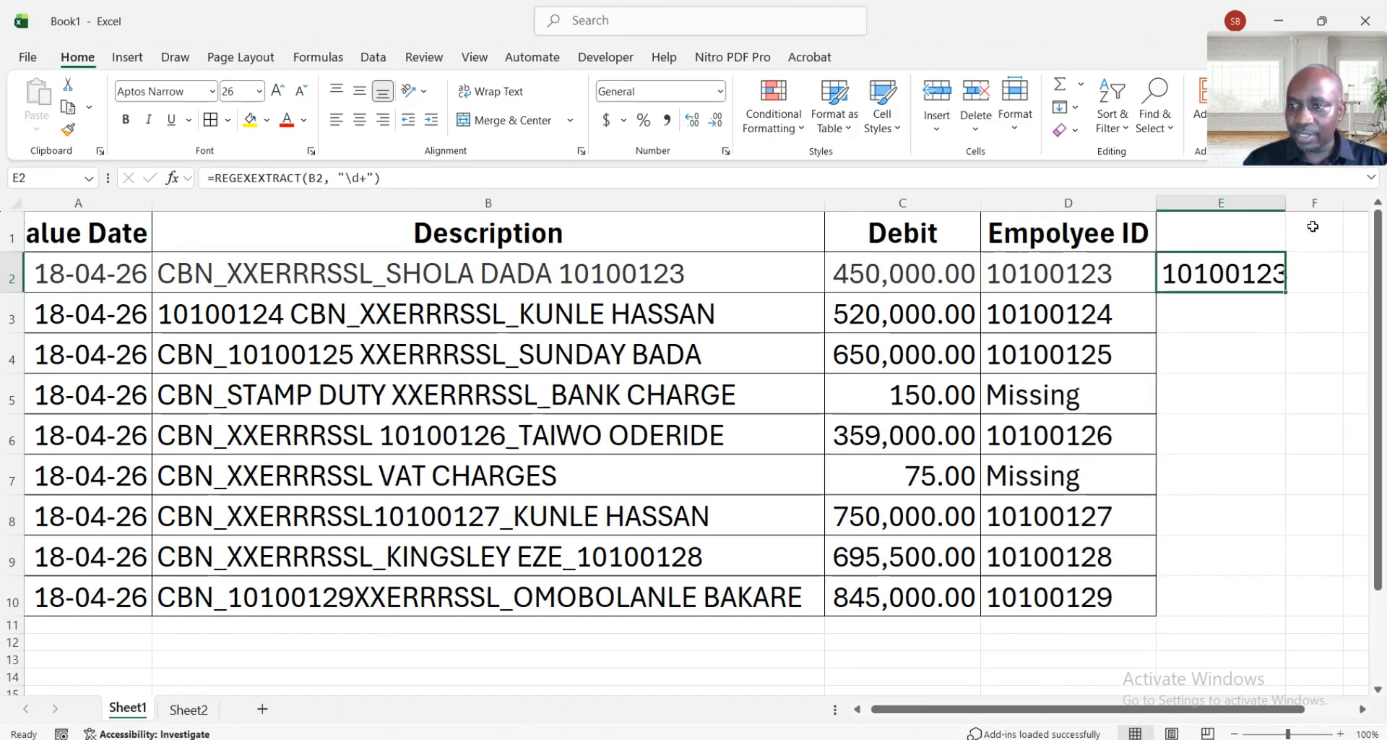
Step: Autofit column E's width and fill the formula in E2 down to E10
double_click(1286, 203)
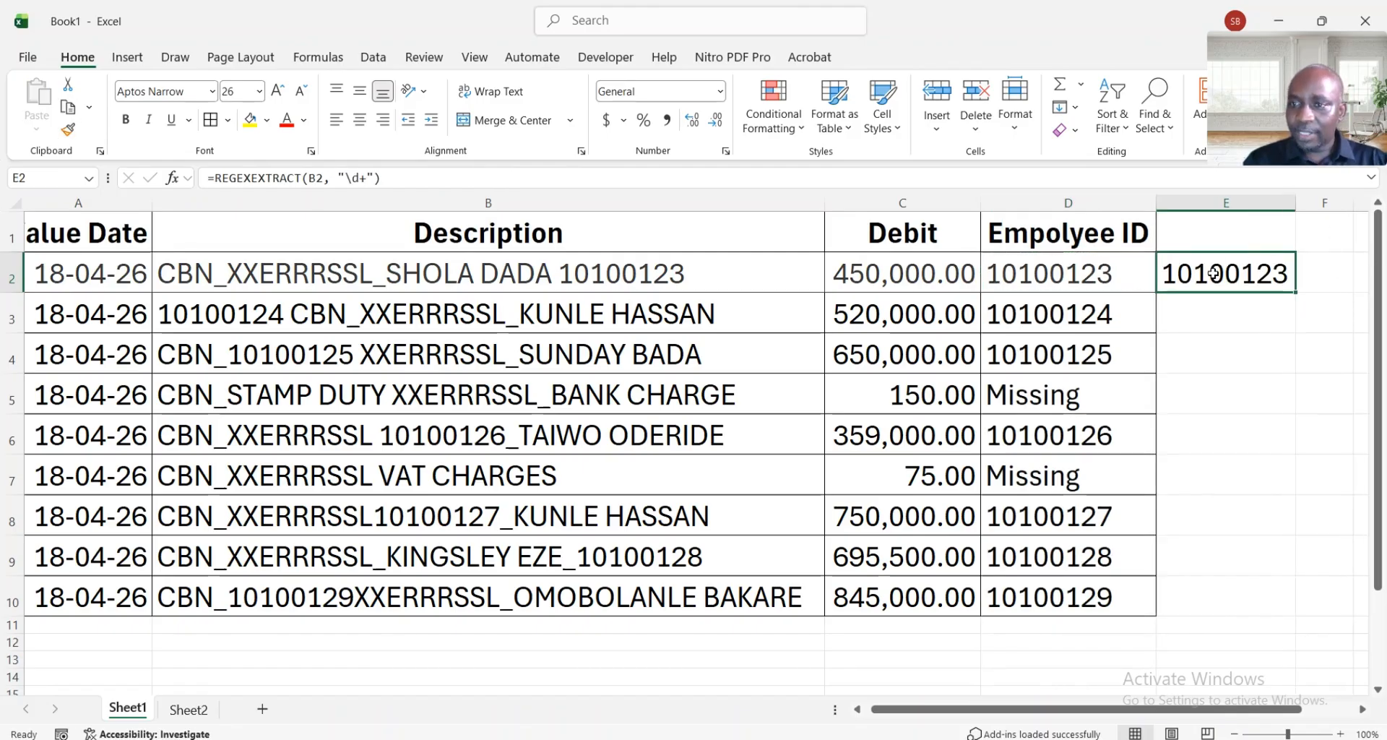
double_click(1297, 292)
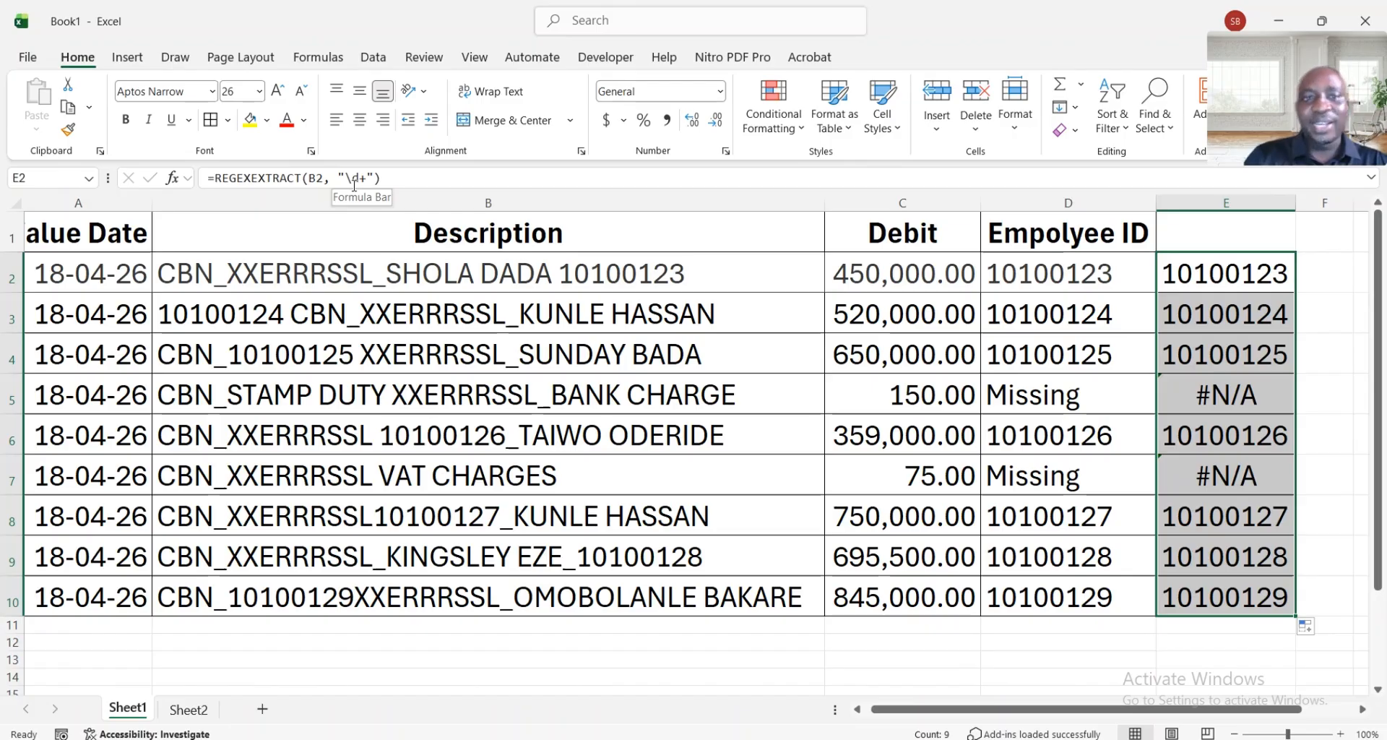
Step: Remove the plus sign from the pattern in E2's formula so it reads "\d", and reselect E2
left_click(1243, 281)
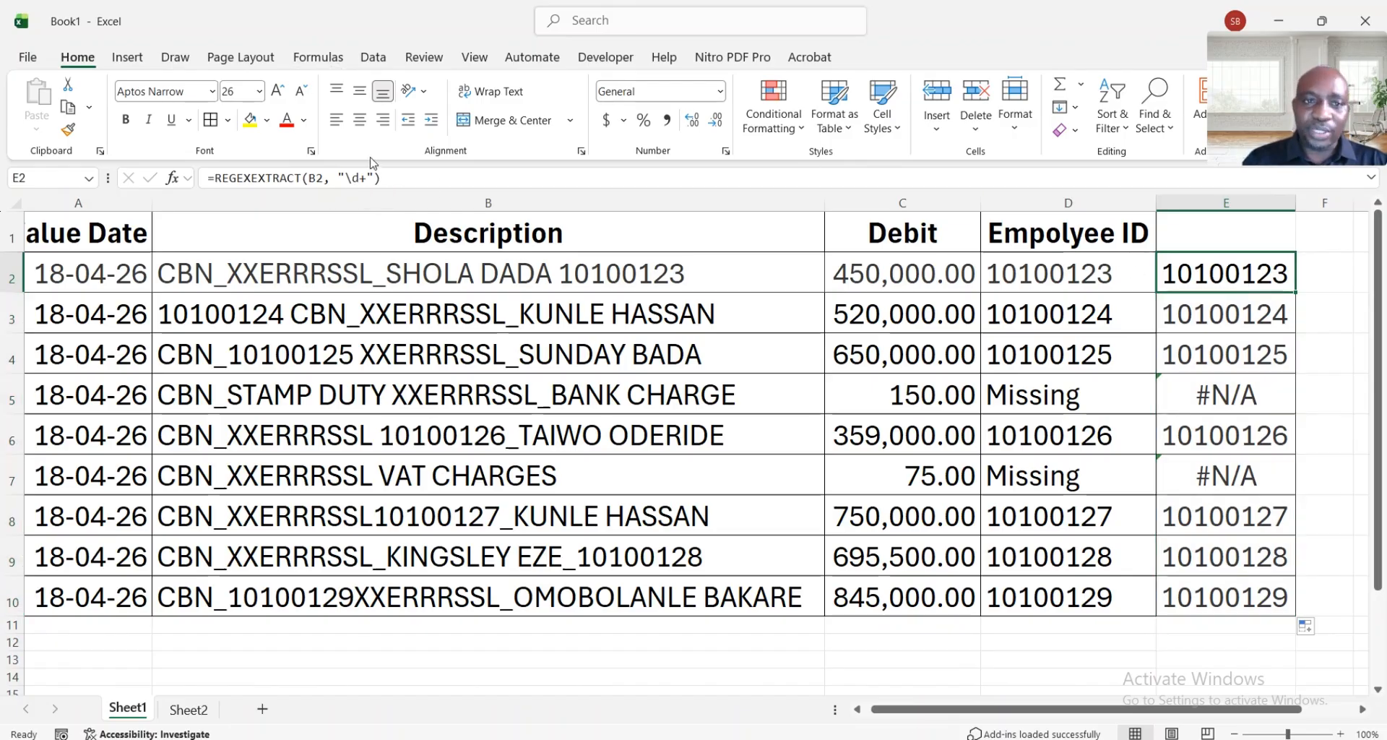
left_click(371, 177)
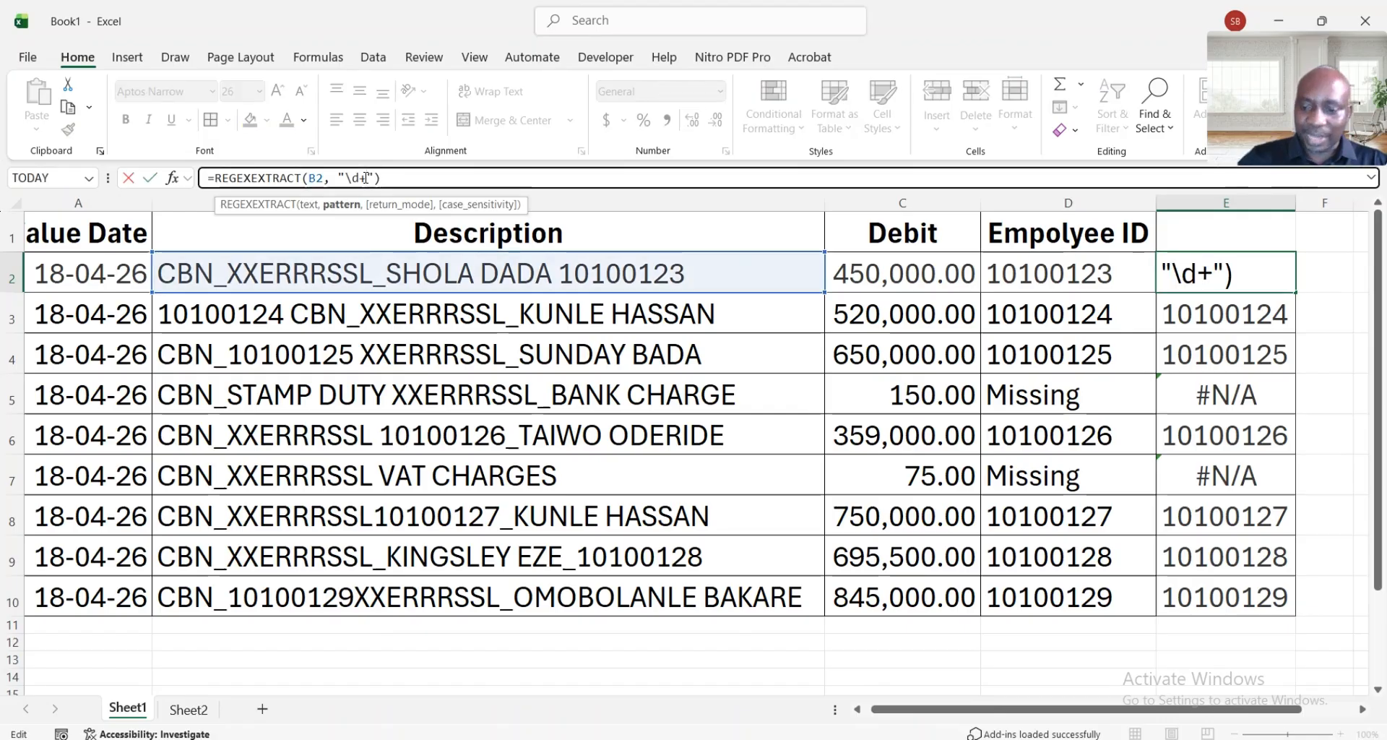
key("BackSpace")
key("Return")
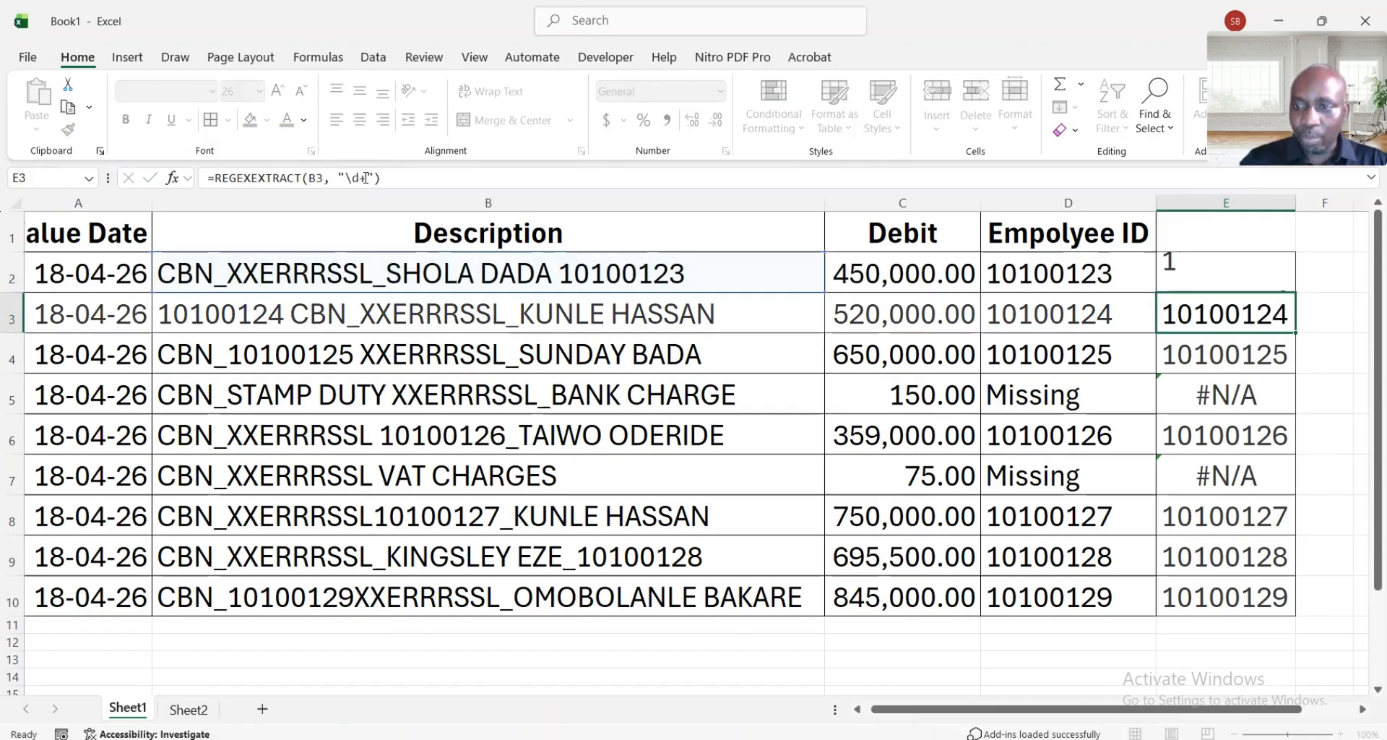
left_click(1190, 262)
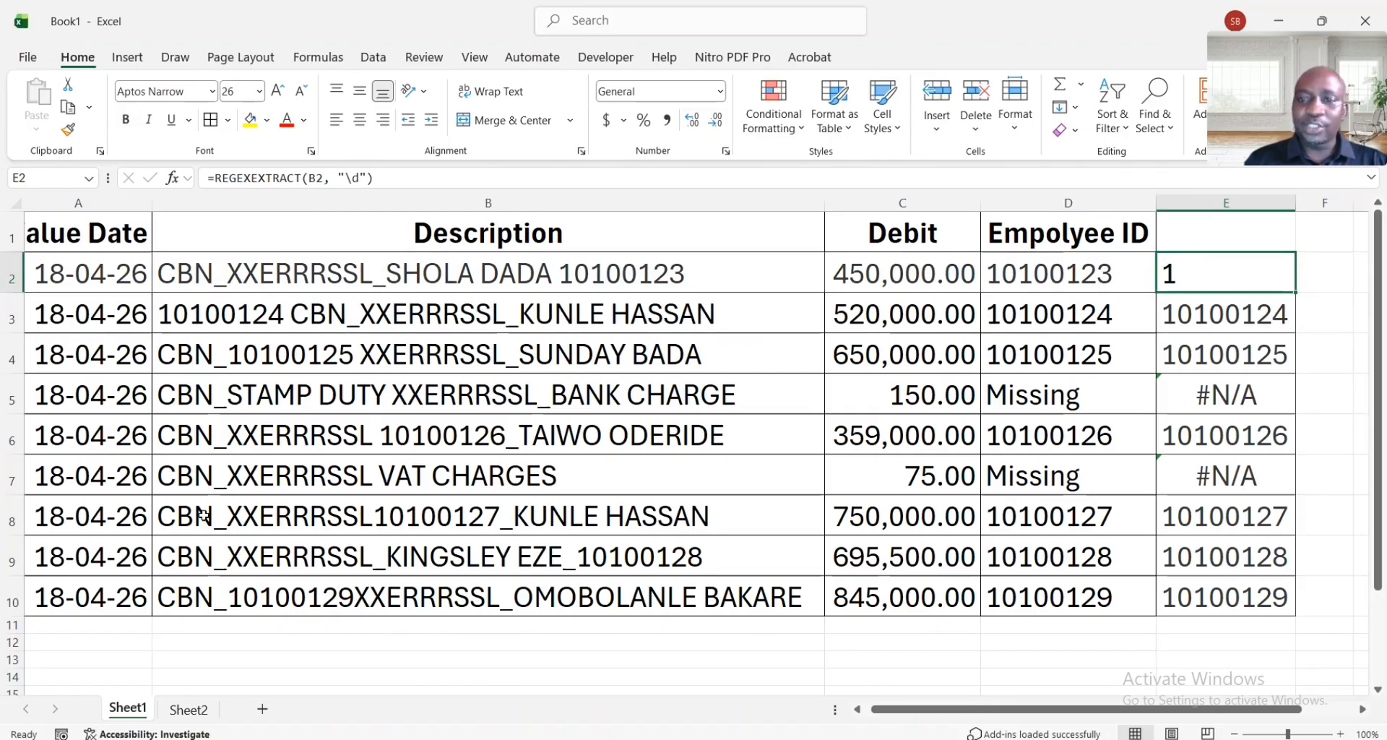
Step: Open Sheet2 and select the first empty cell under the Month header, E2
left_click(193, 711)
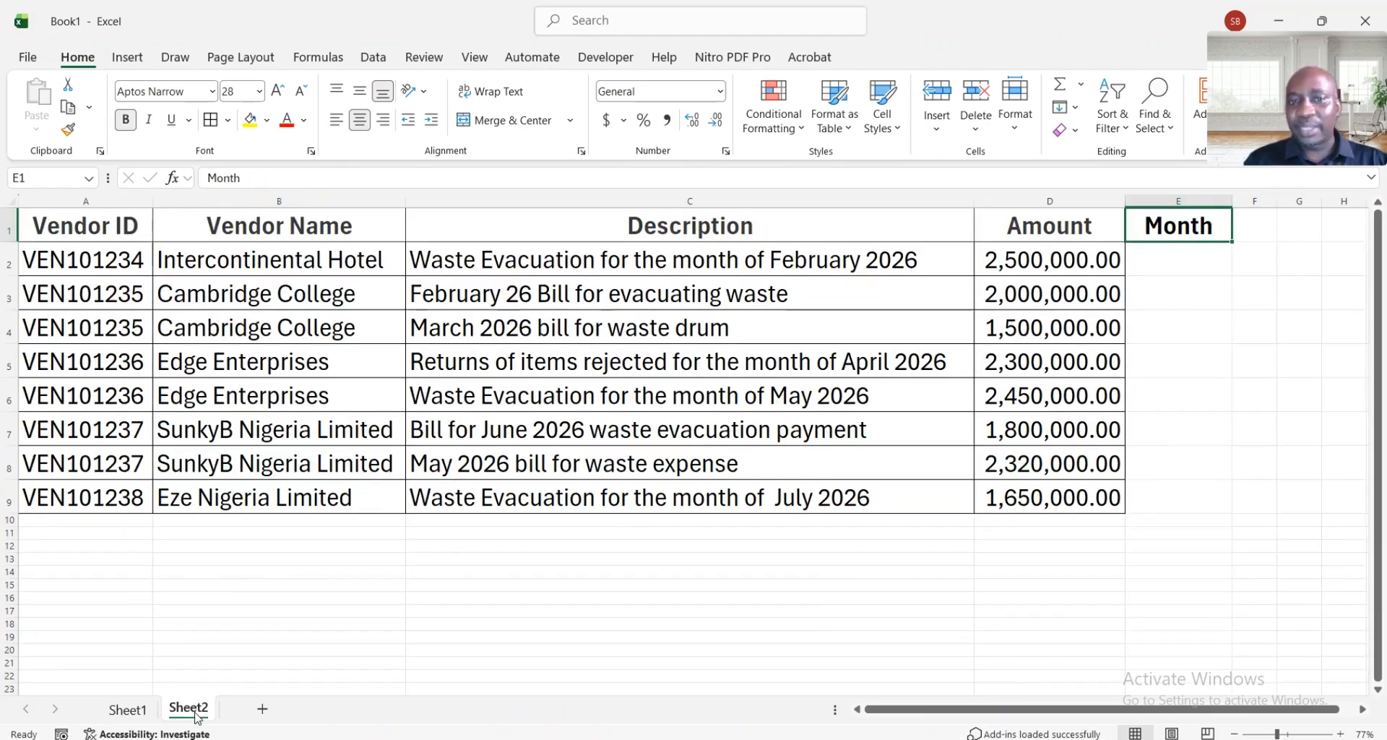
key("Right")
key("Right")
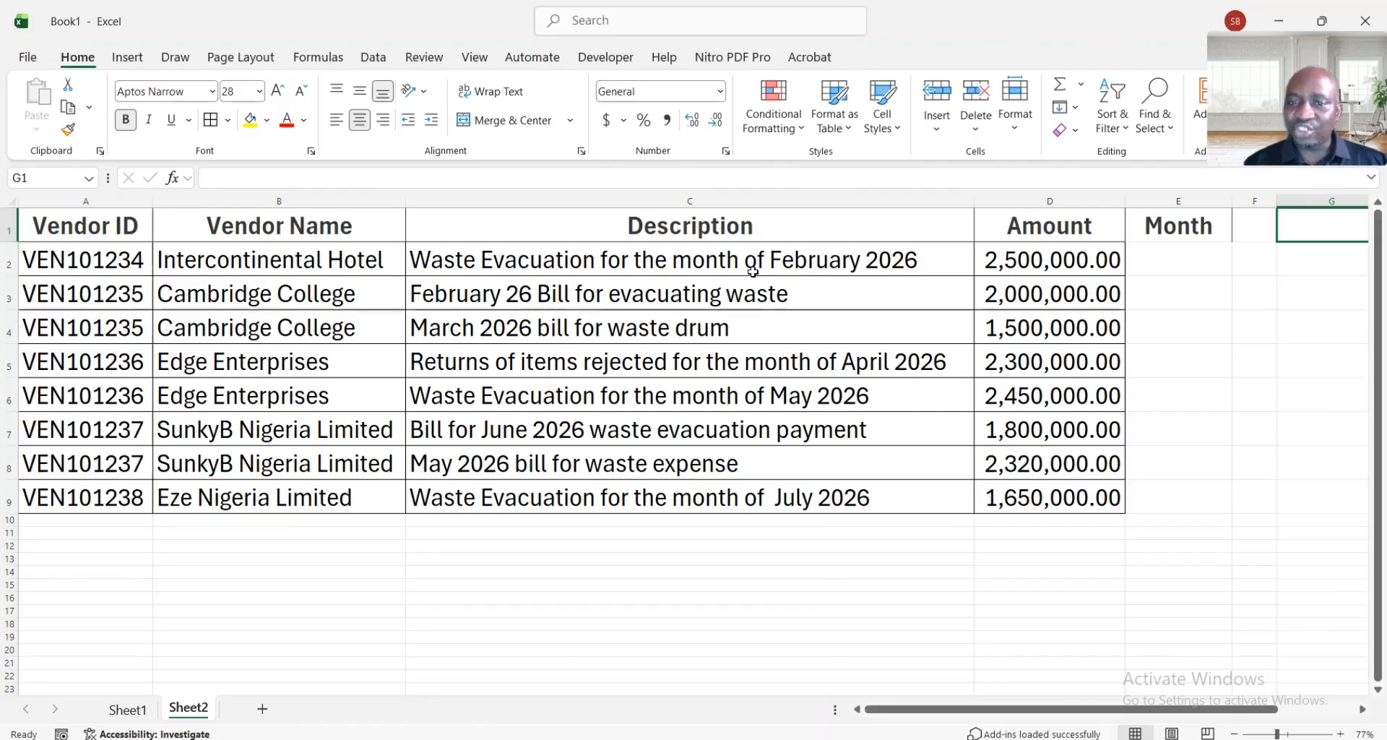
left_click(1185, 255)
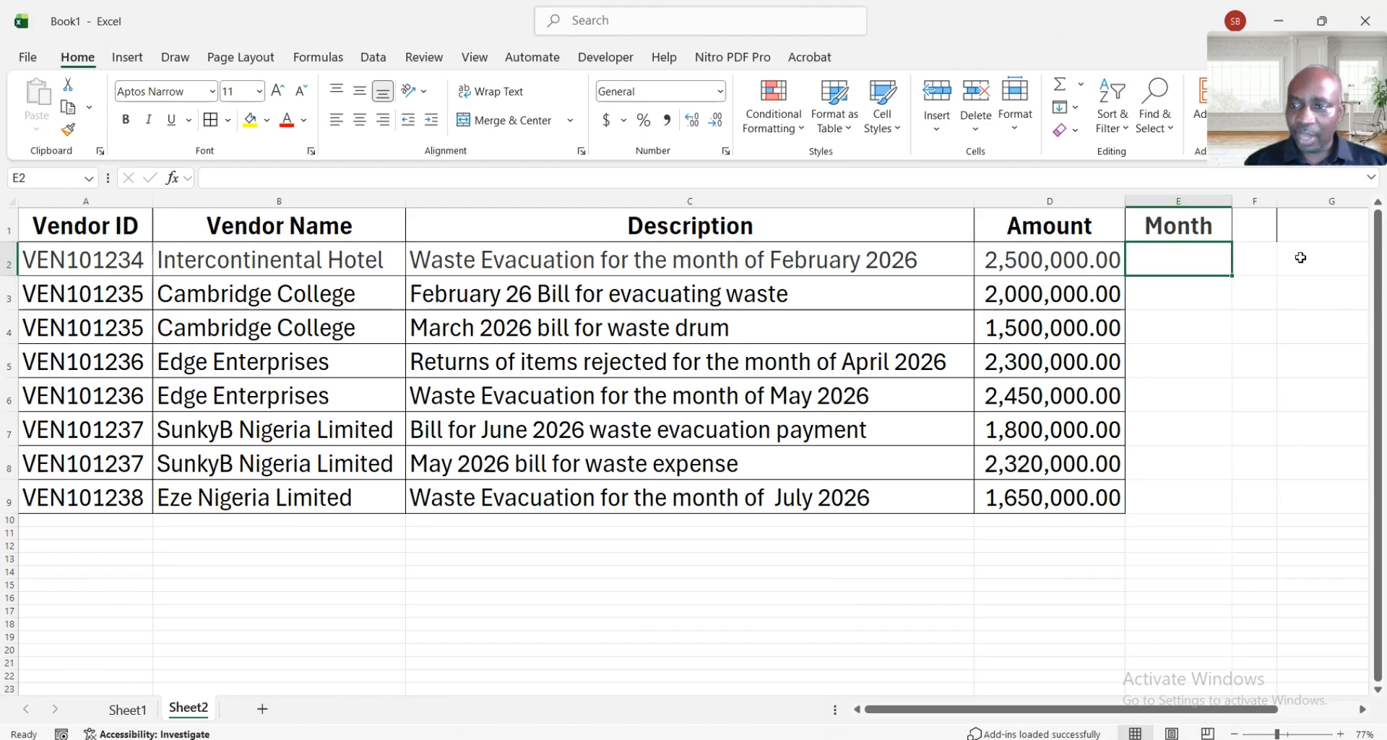
Step: Enter January in G1 and fill the month names down to December in G12
scroll(1300, 257, "right", 3)
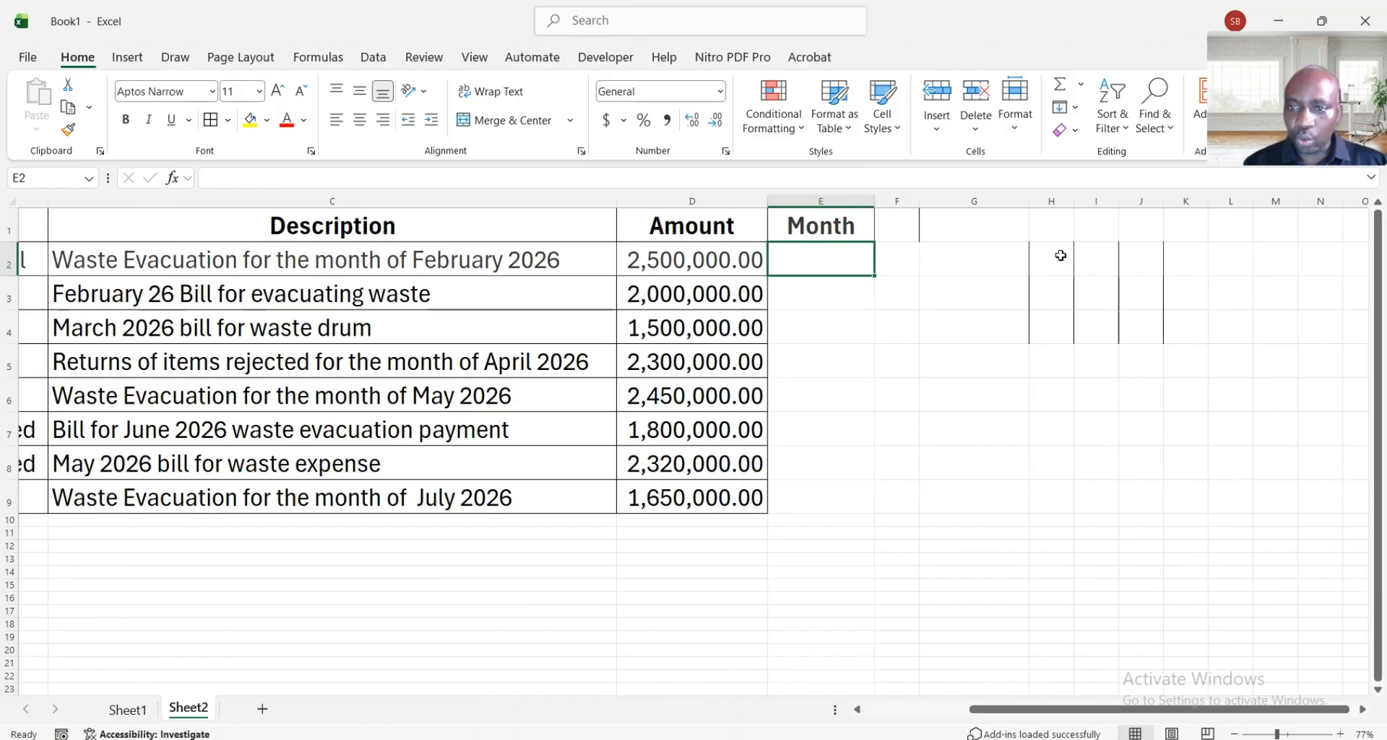
left_click(983, 258)
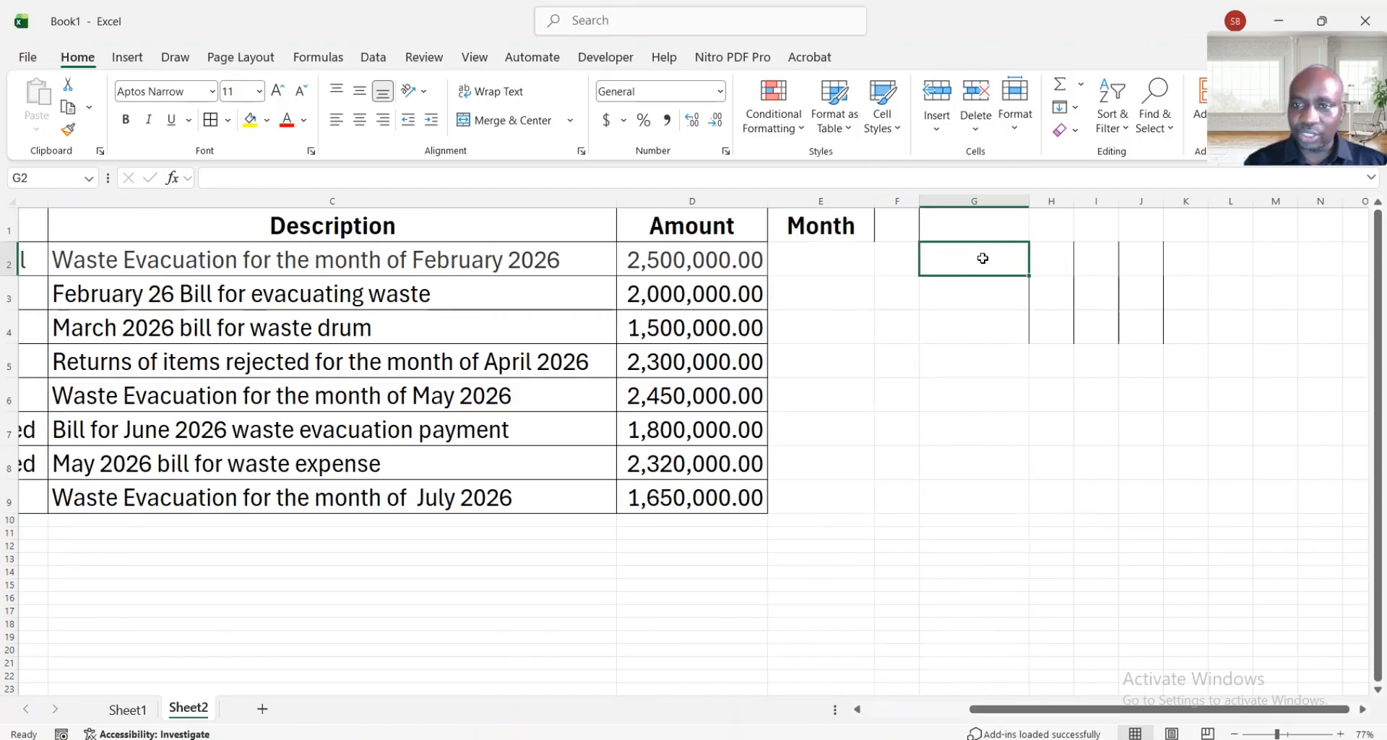
left_click(979, 219)
type("Jan")
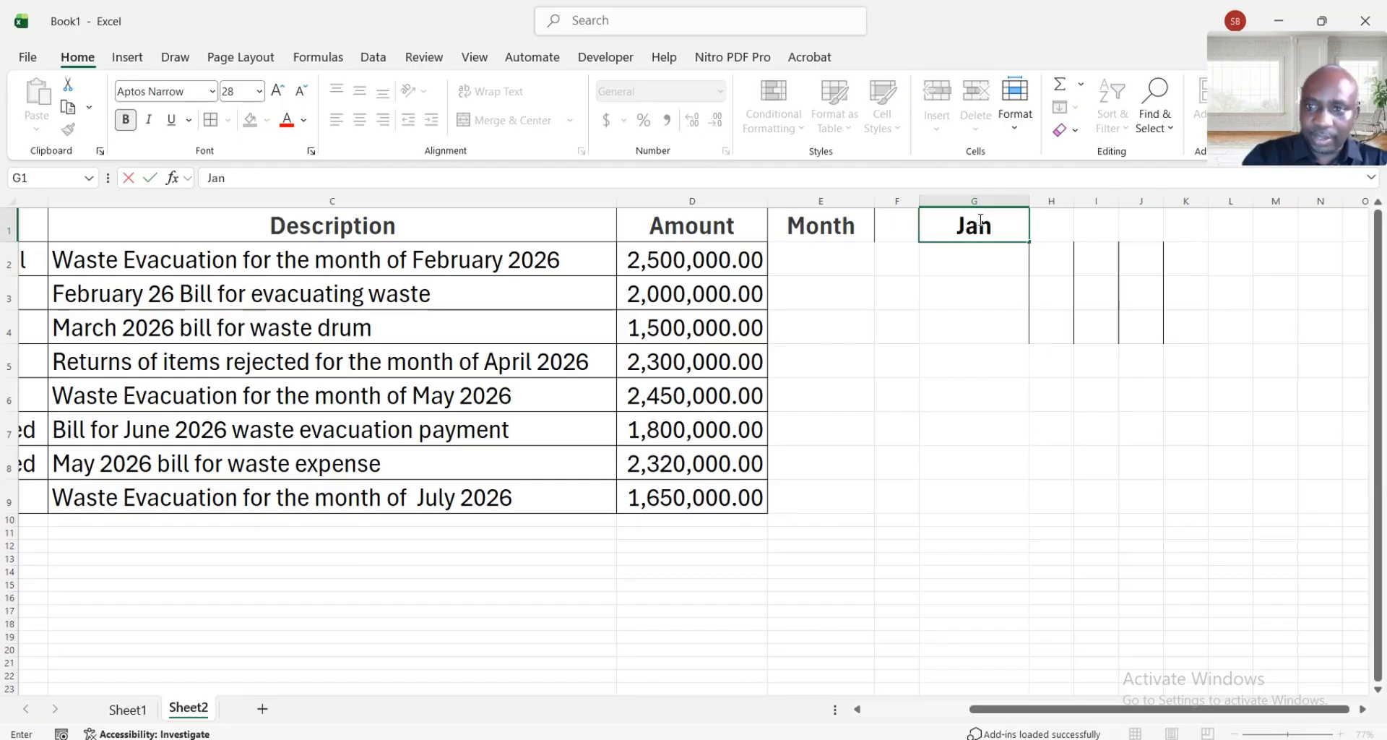
type("uary")
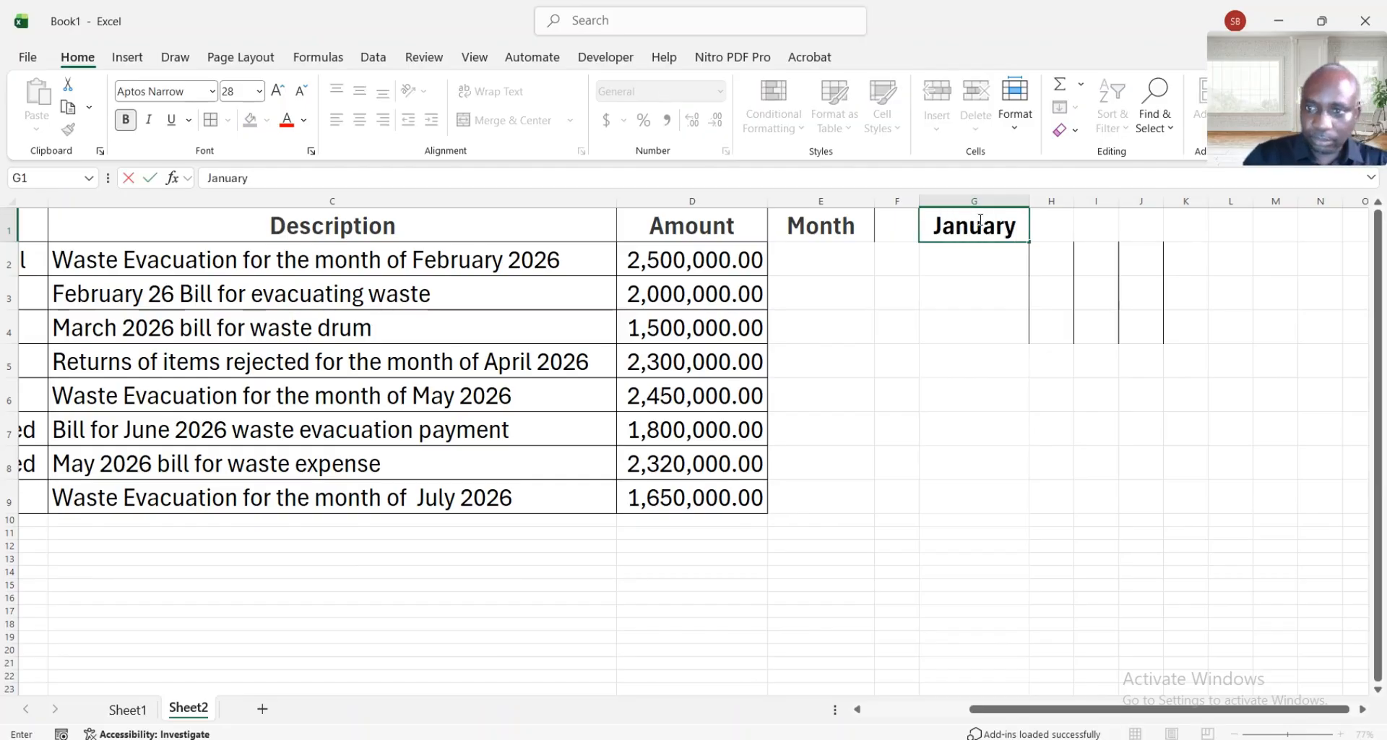
key("Return")
left_click(989, 221)
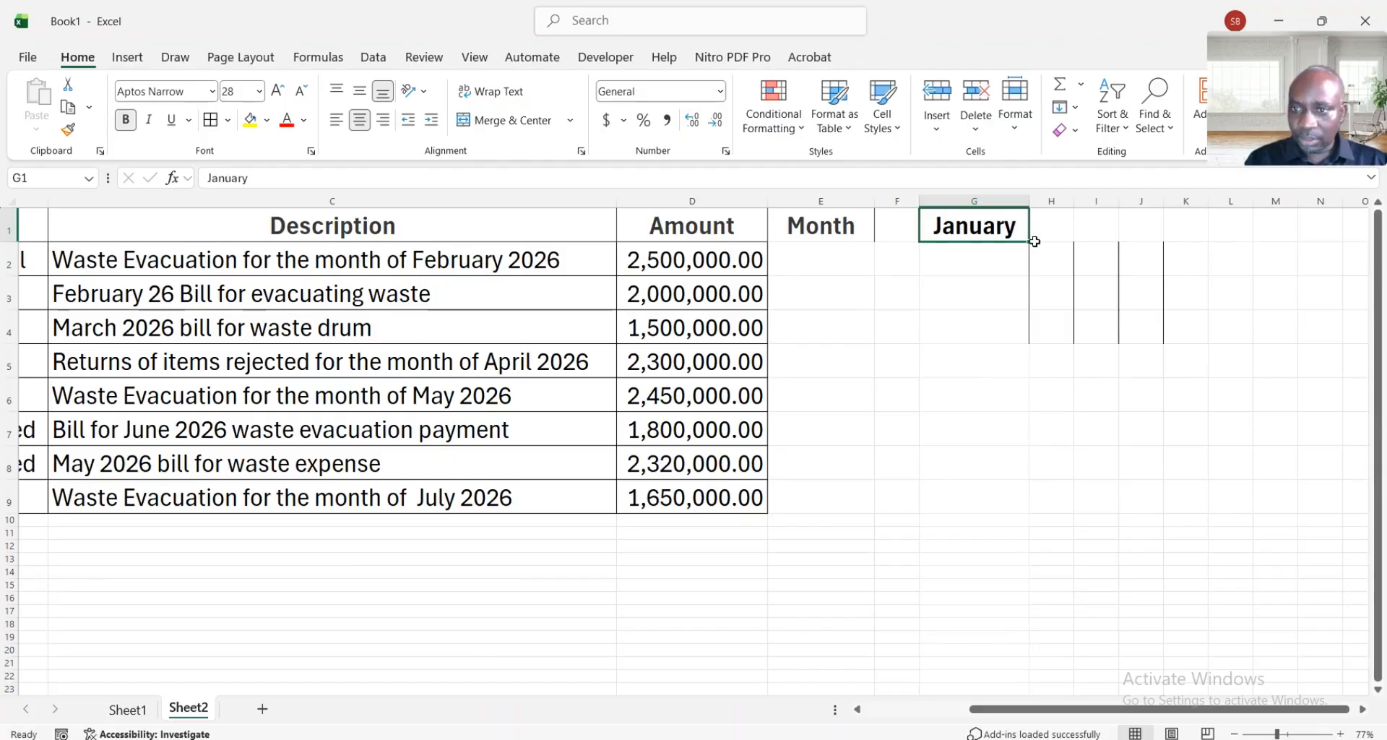
left_click_drag(1031, 243, 1023, 553)
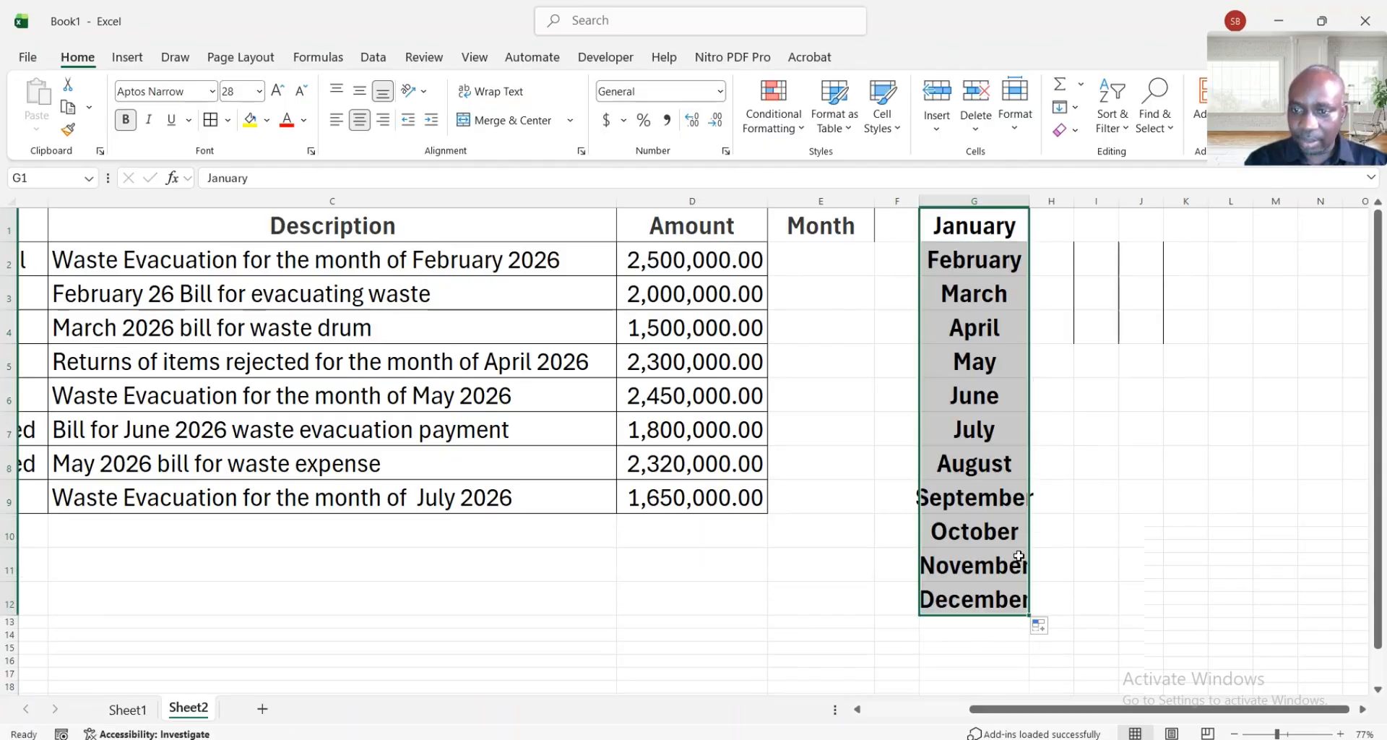
Step: Widen column I slightly and enter a TEXTJOIN formula in I2 joining G1:G12 with the "|" delimiter and ignore_empty TRUE
left_click(1101, 262)
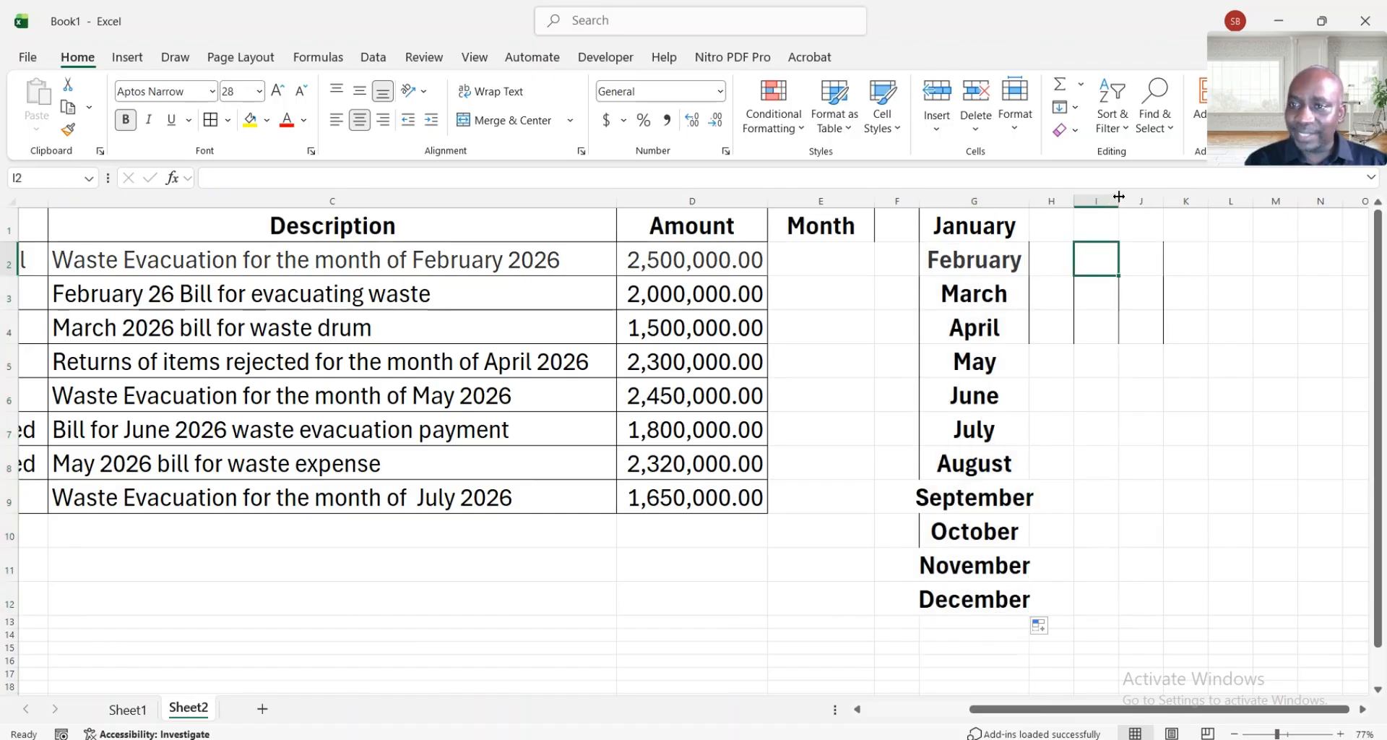
left_click_drag(1119, 199, 1148, 198)
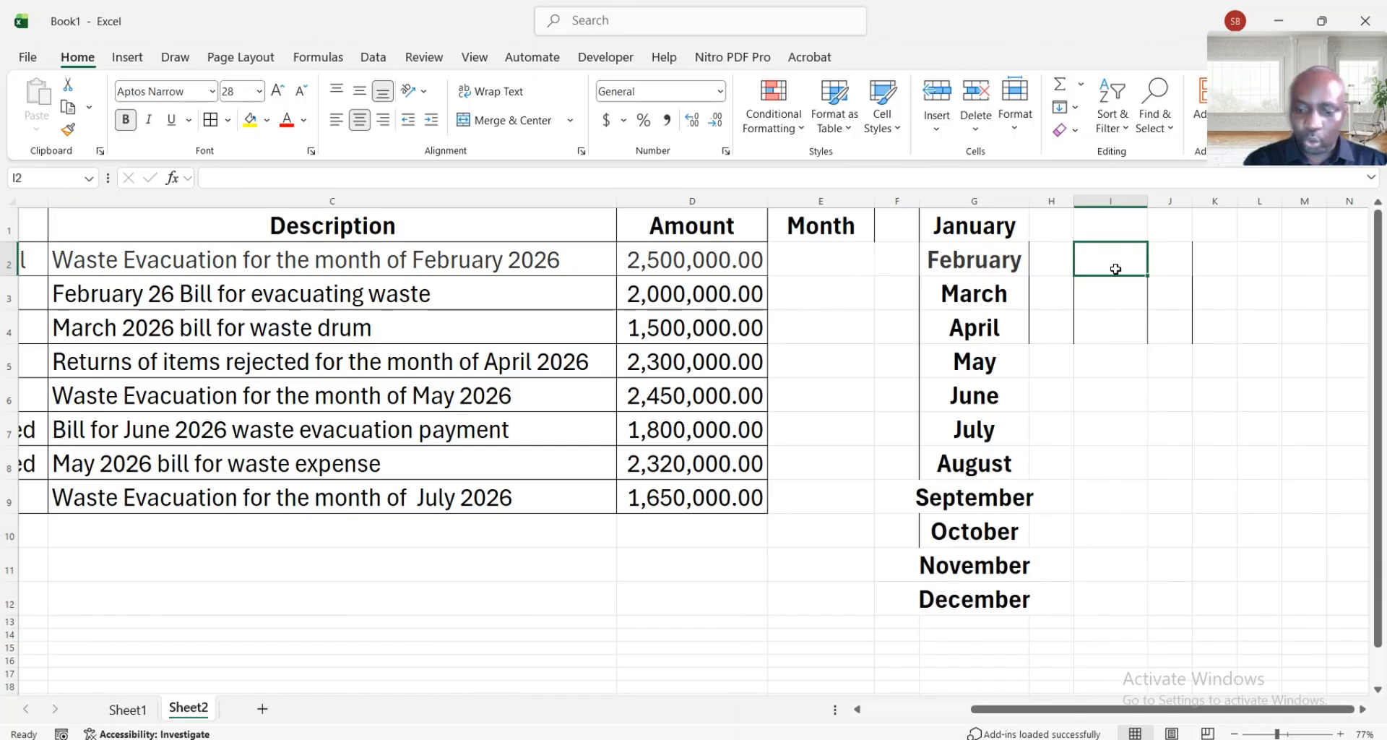
type("=")
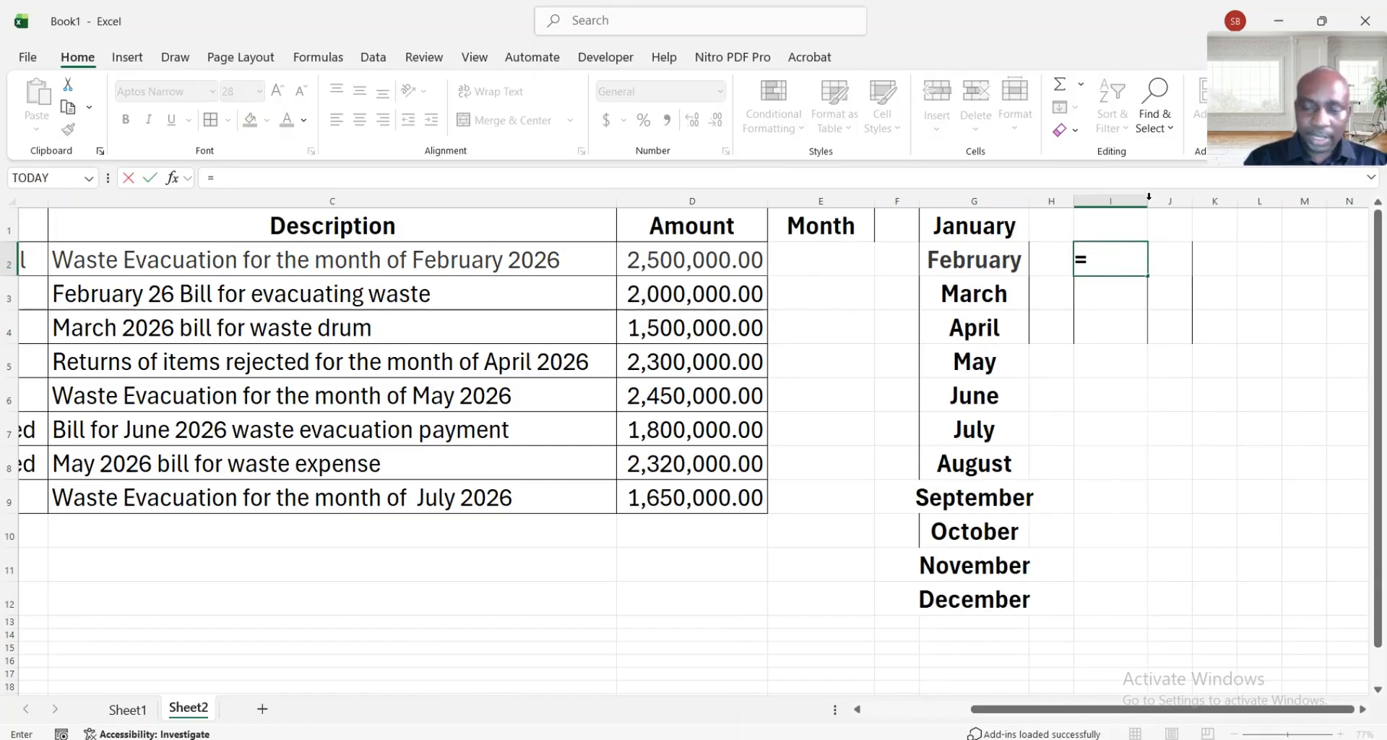
type("tex")
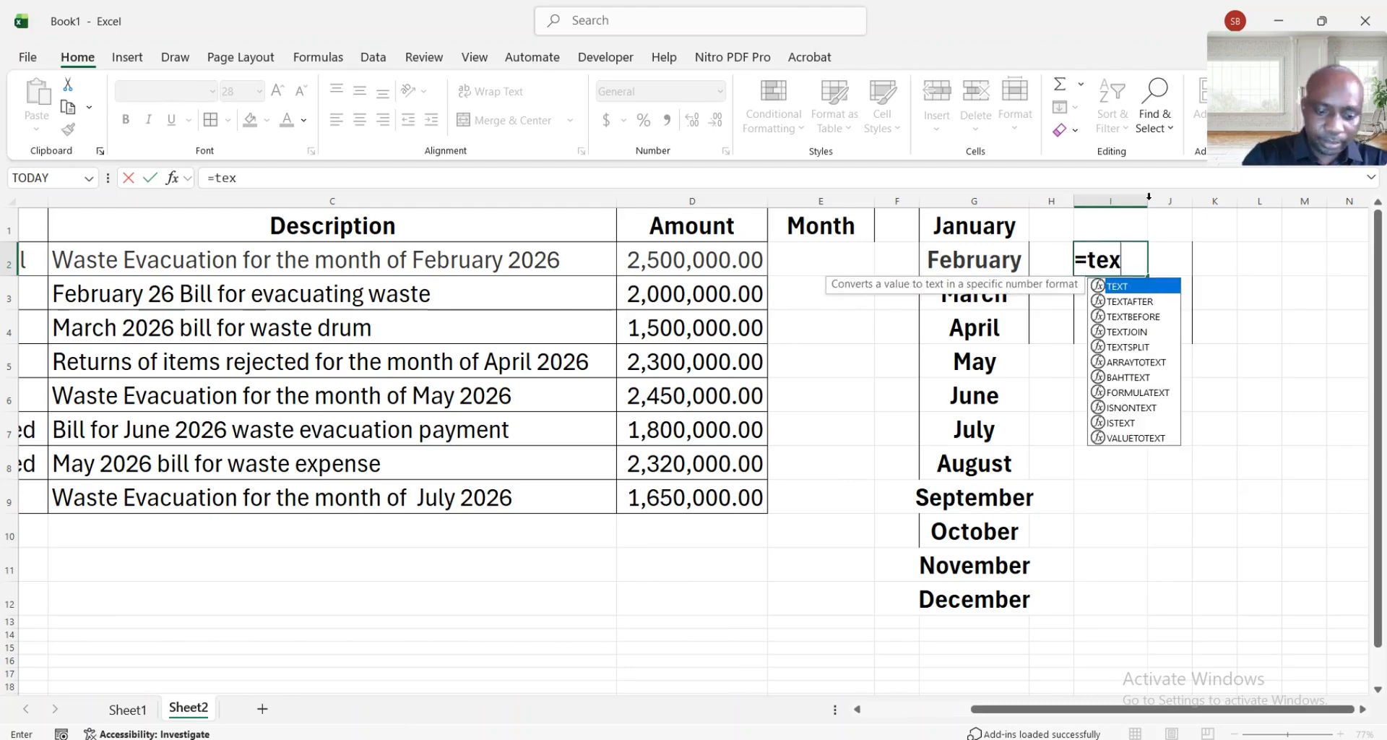
type("tjoi")
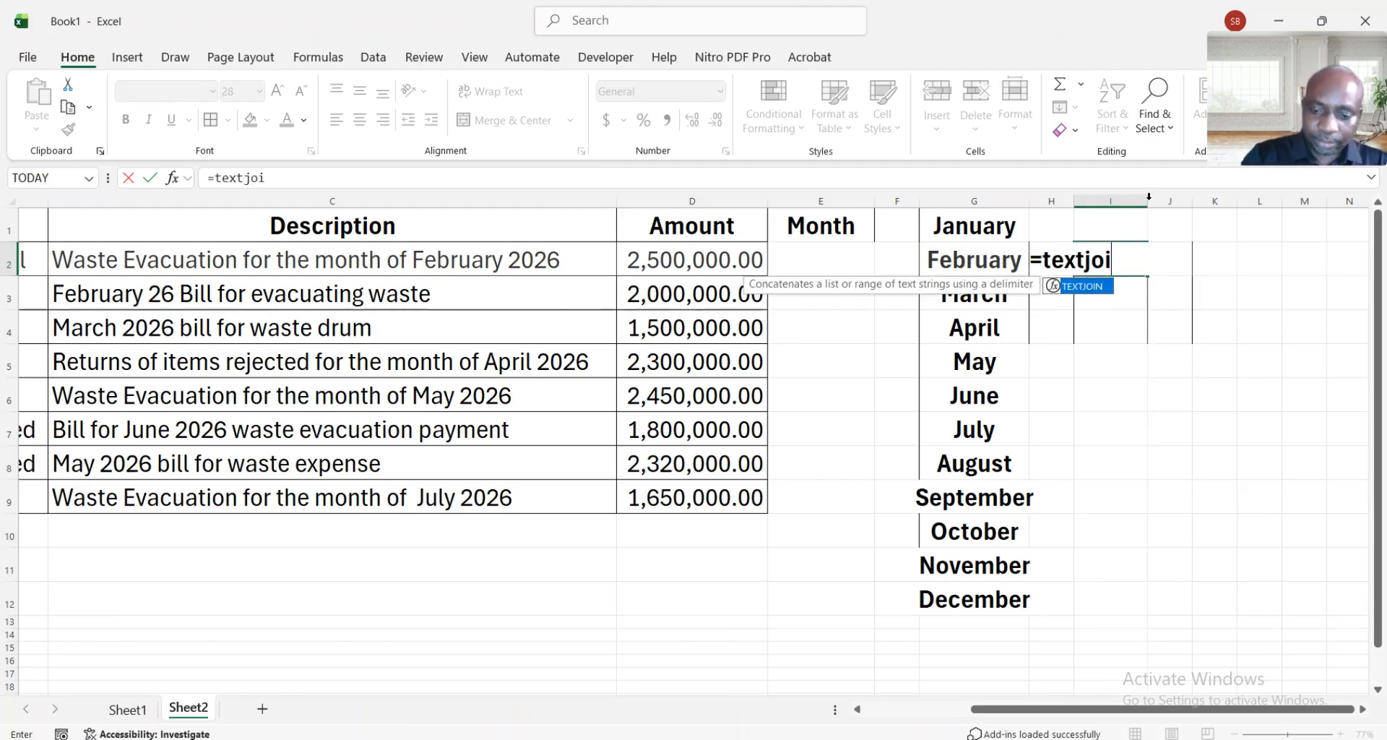
key("Tab")
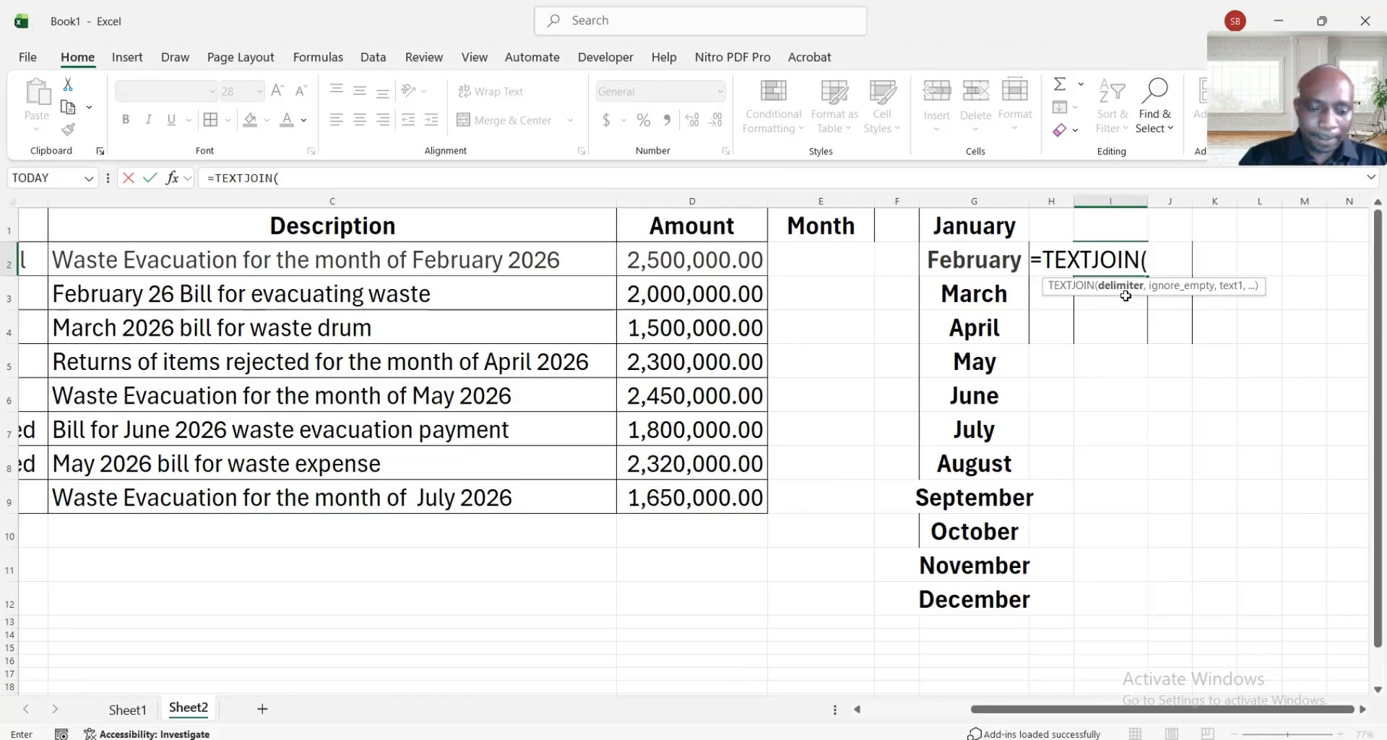
type("\"")
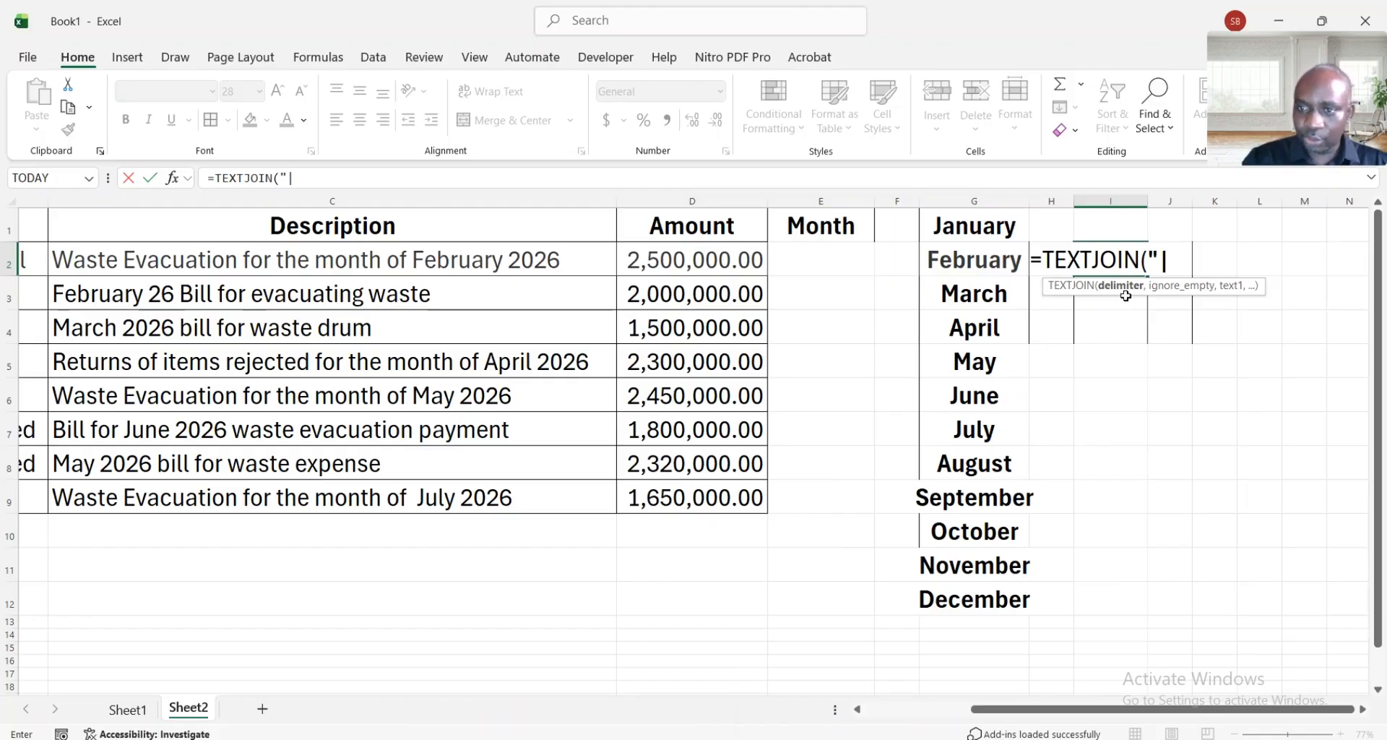
type(" |\"")
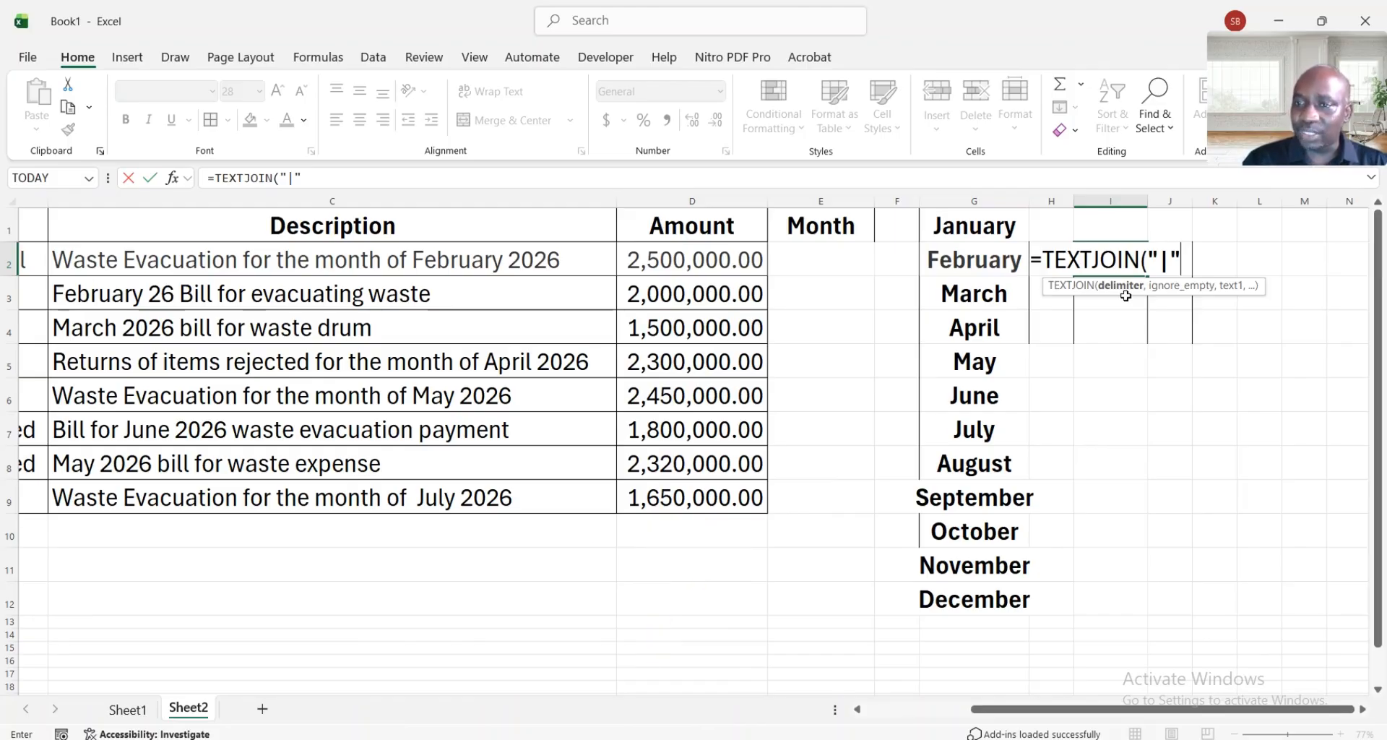
type(",")
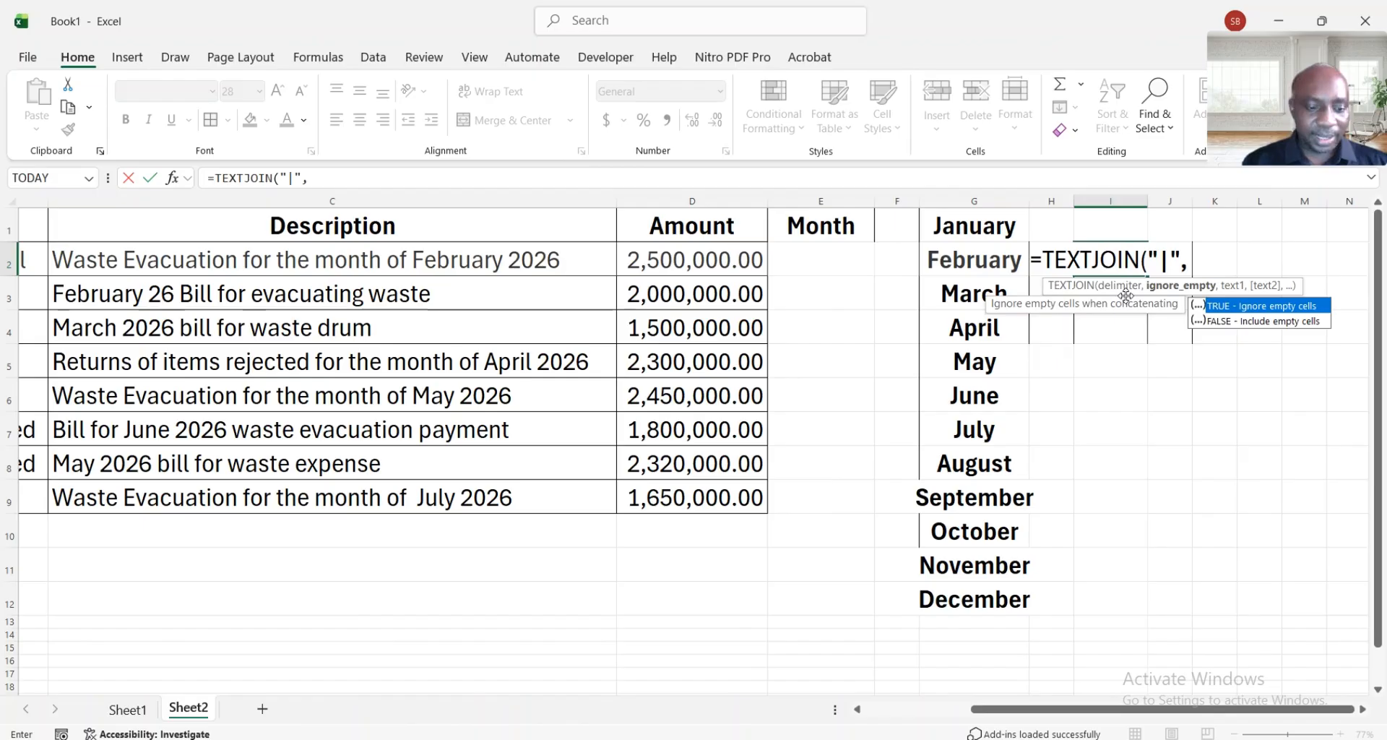
type("TRUE,")
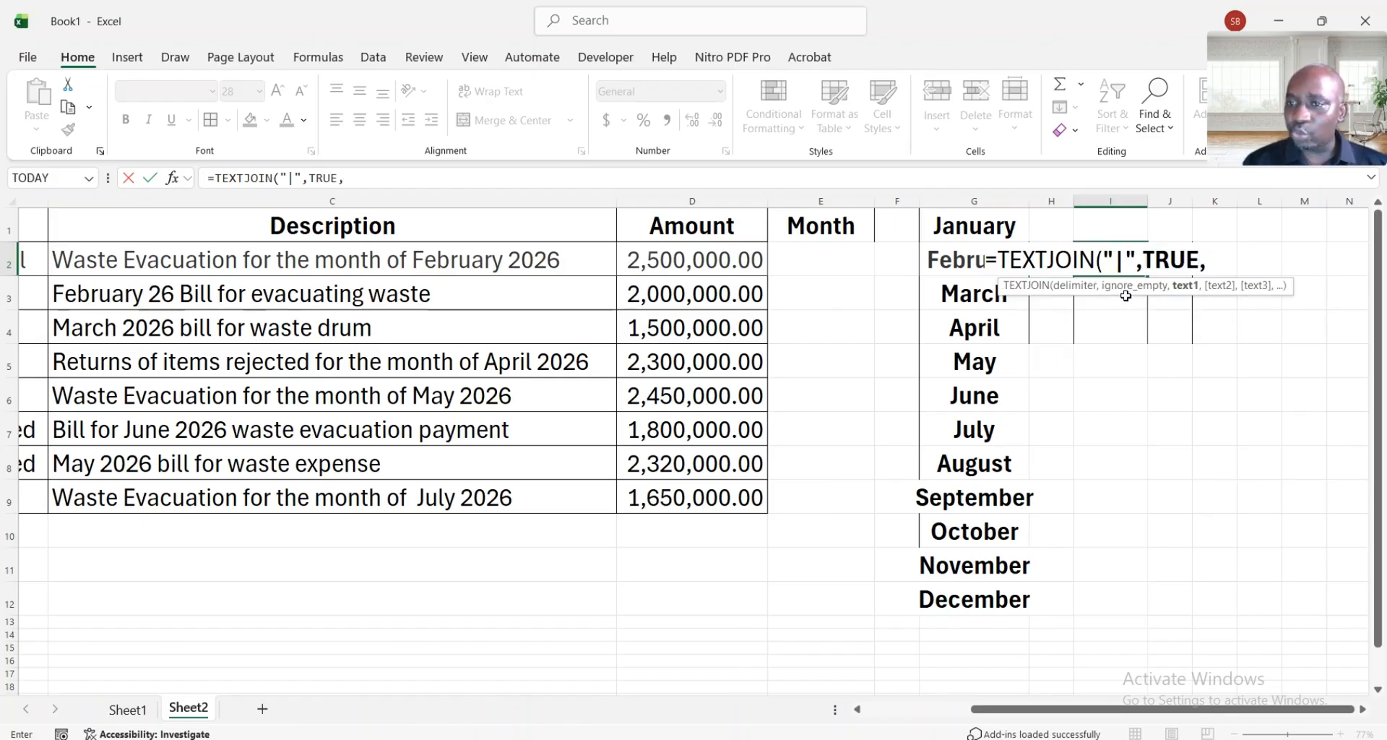
left_click(984, 223)
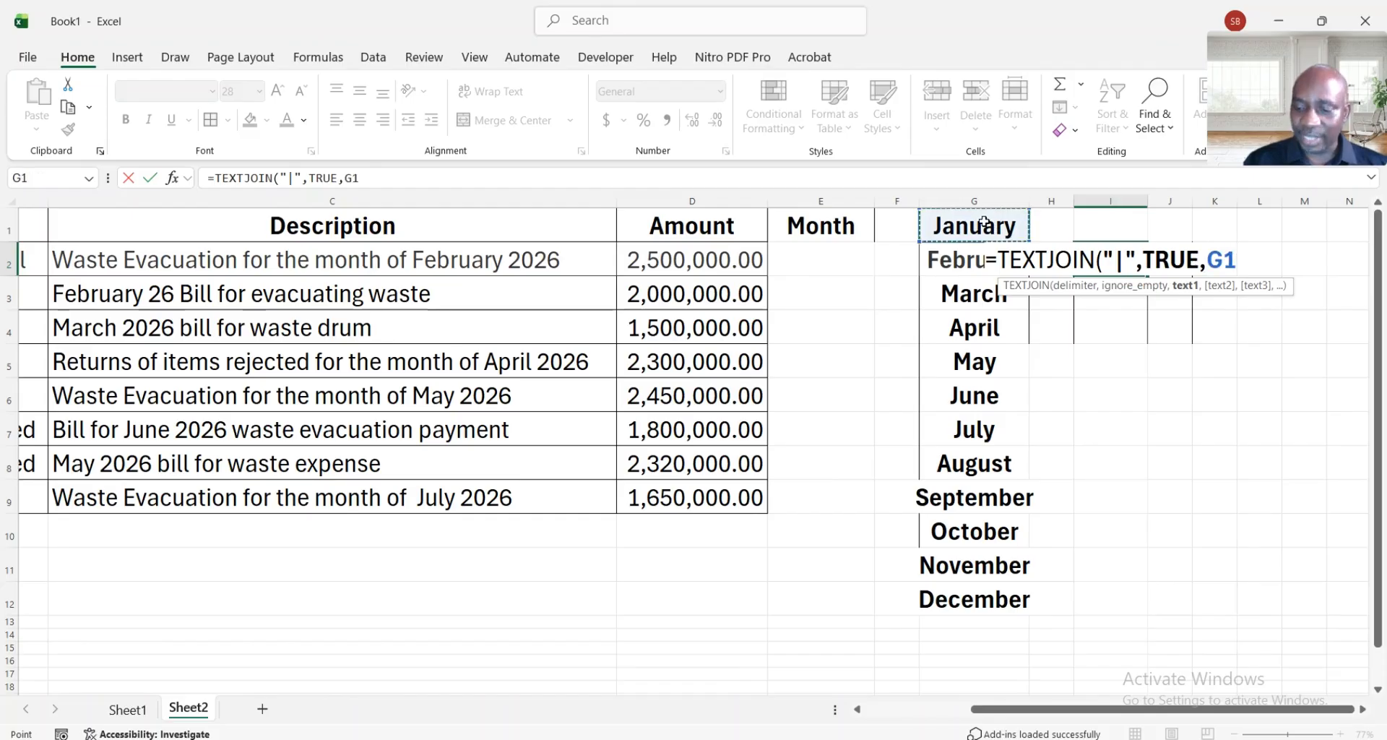
key("ctrl+shift+Down")
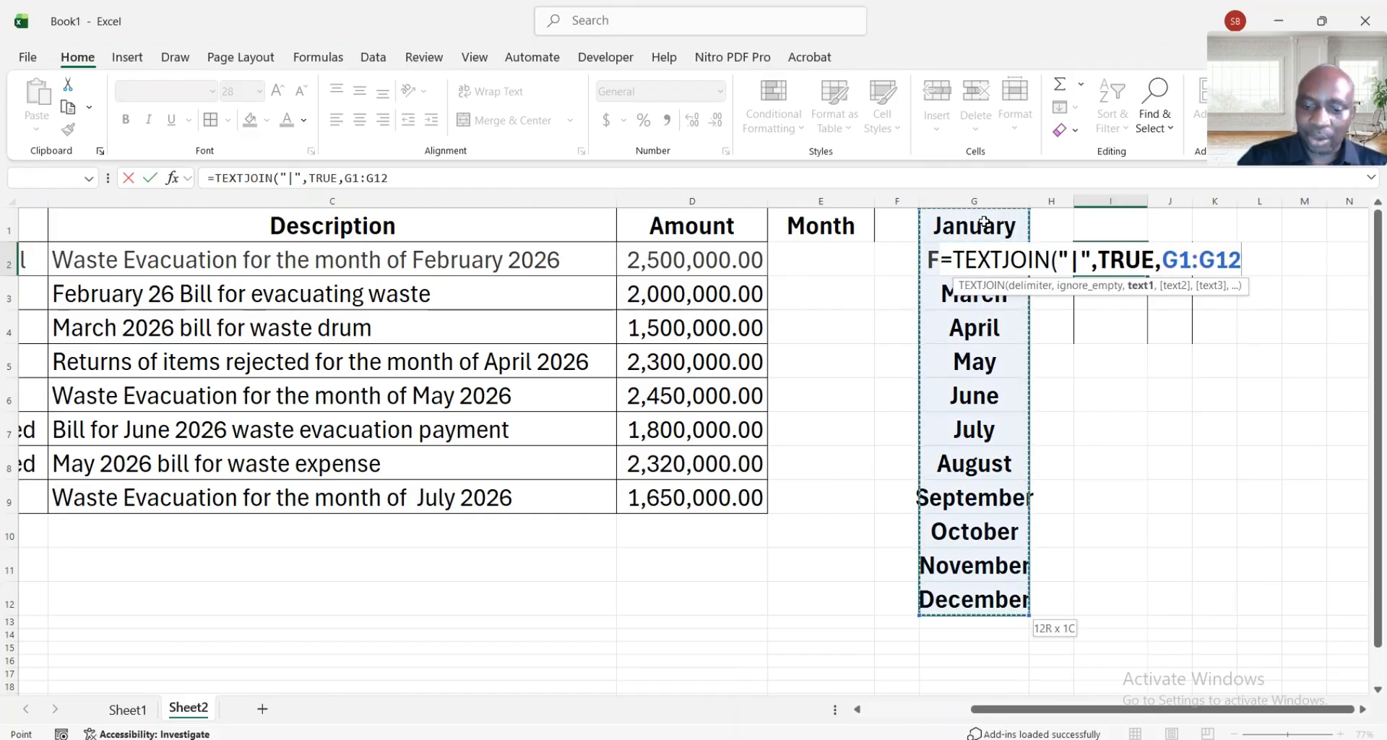
type(")")
key("Return")
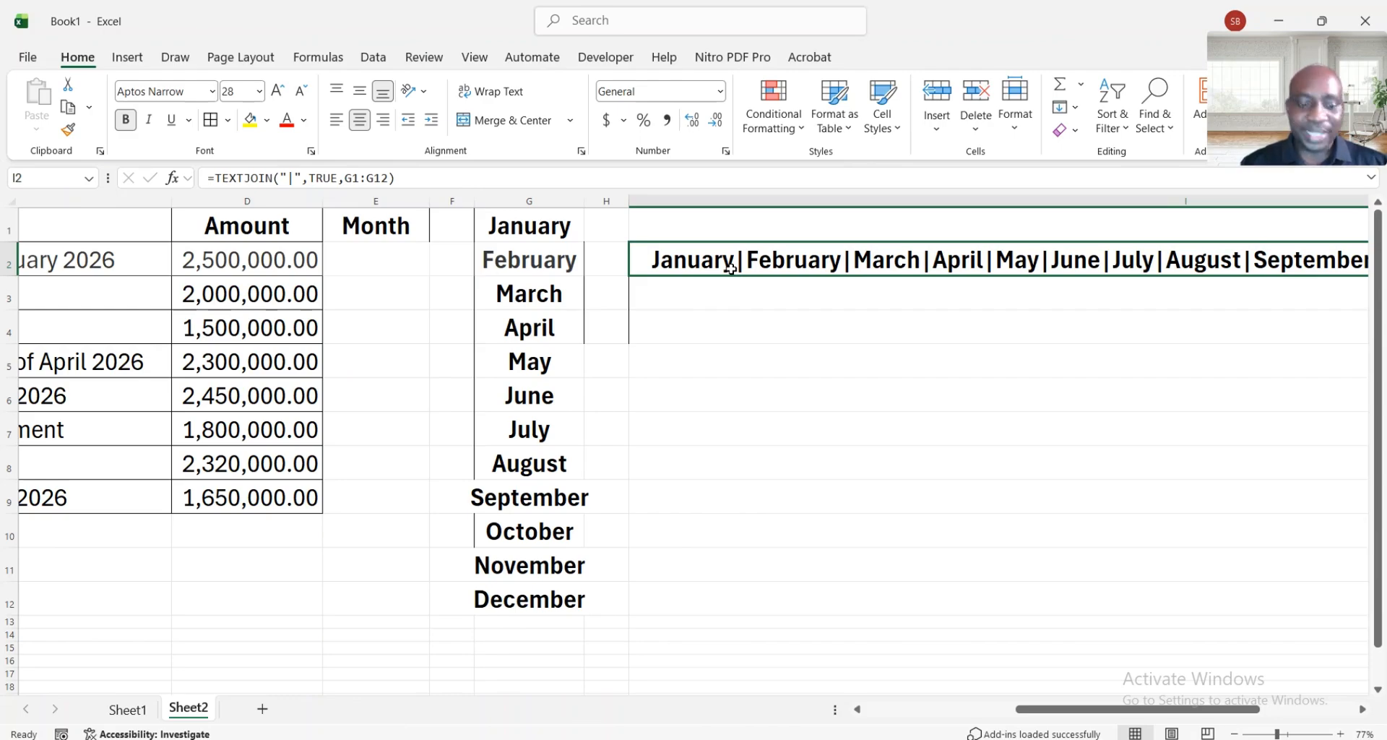
Step: Replace the TEXTJOIN formula in I2 with its plain text value
key("ctrl+c")
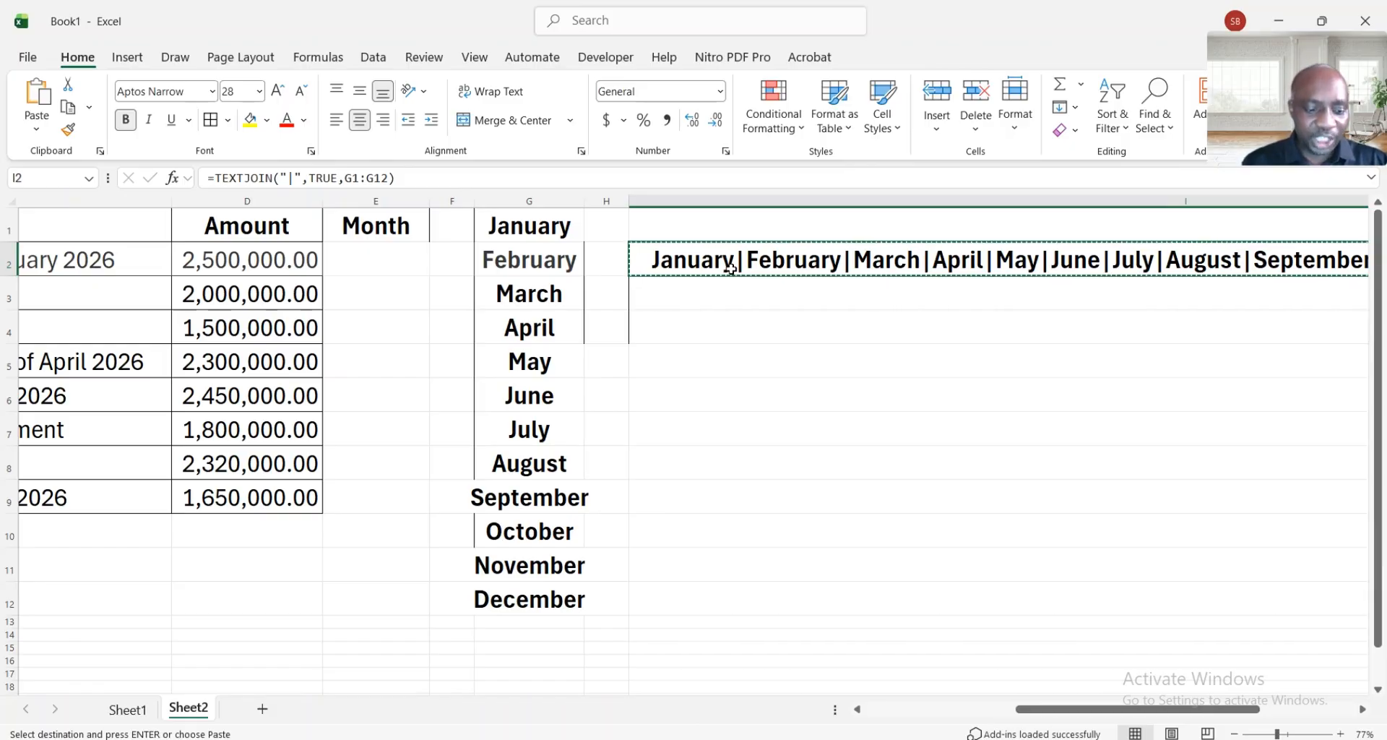
key("ctrl+shift+v")
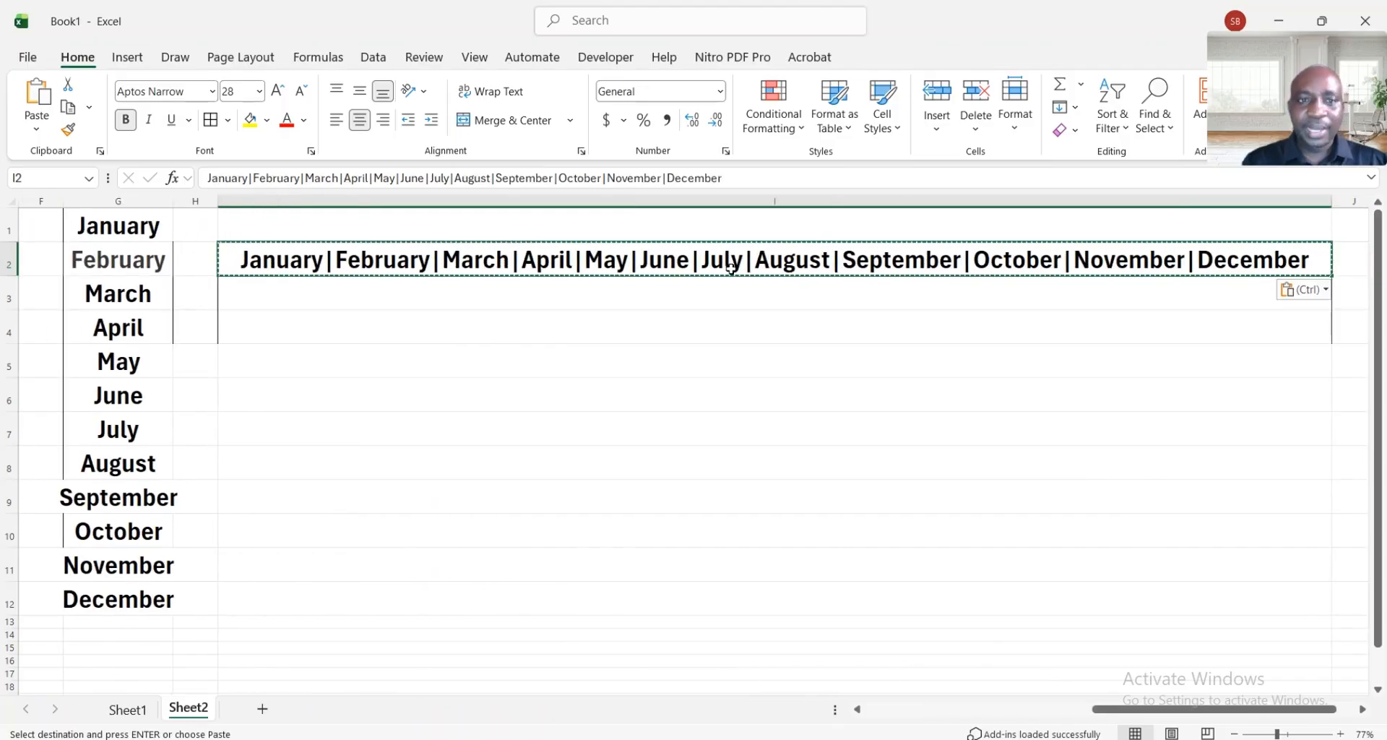
key("Escape")
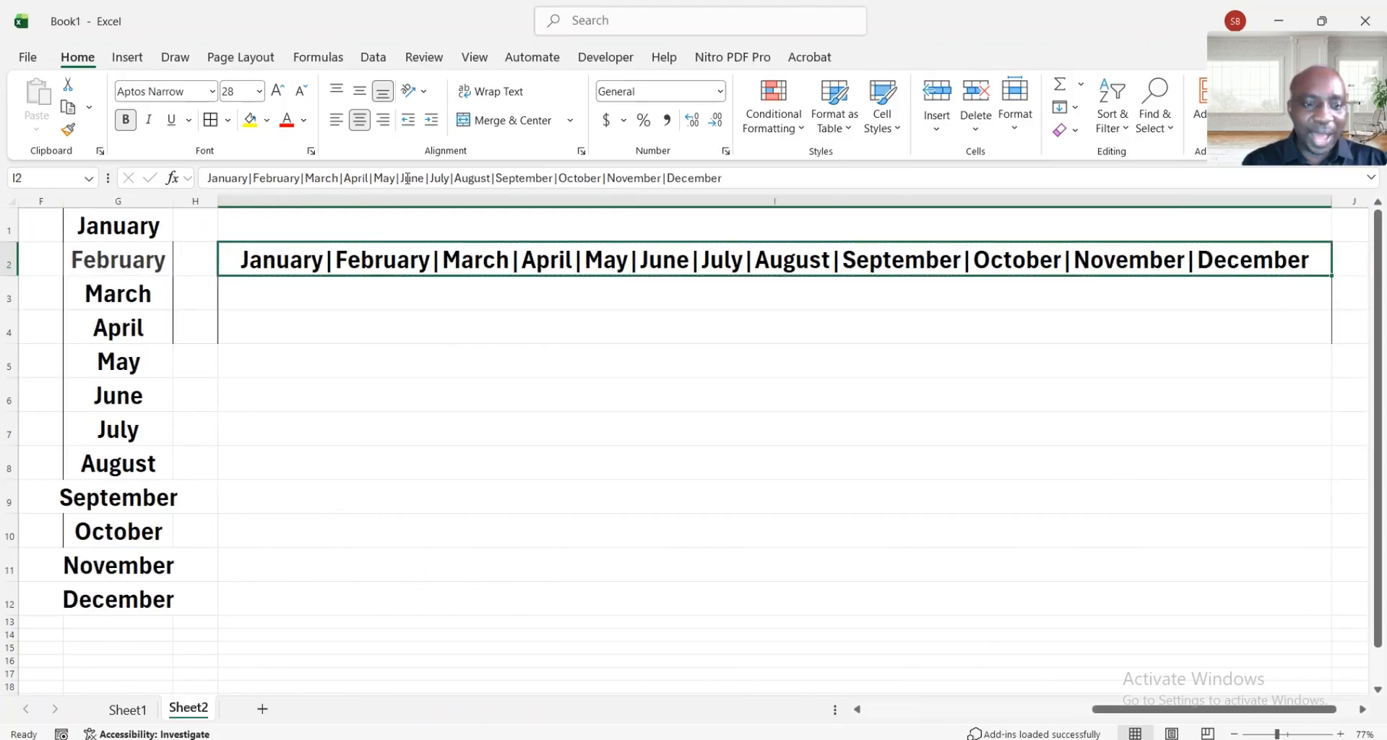
Step: Copy the full joined month text from inside cell I2, leaving the cell's content as it is
left_click(407, 178)
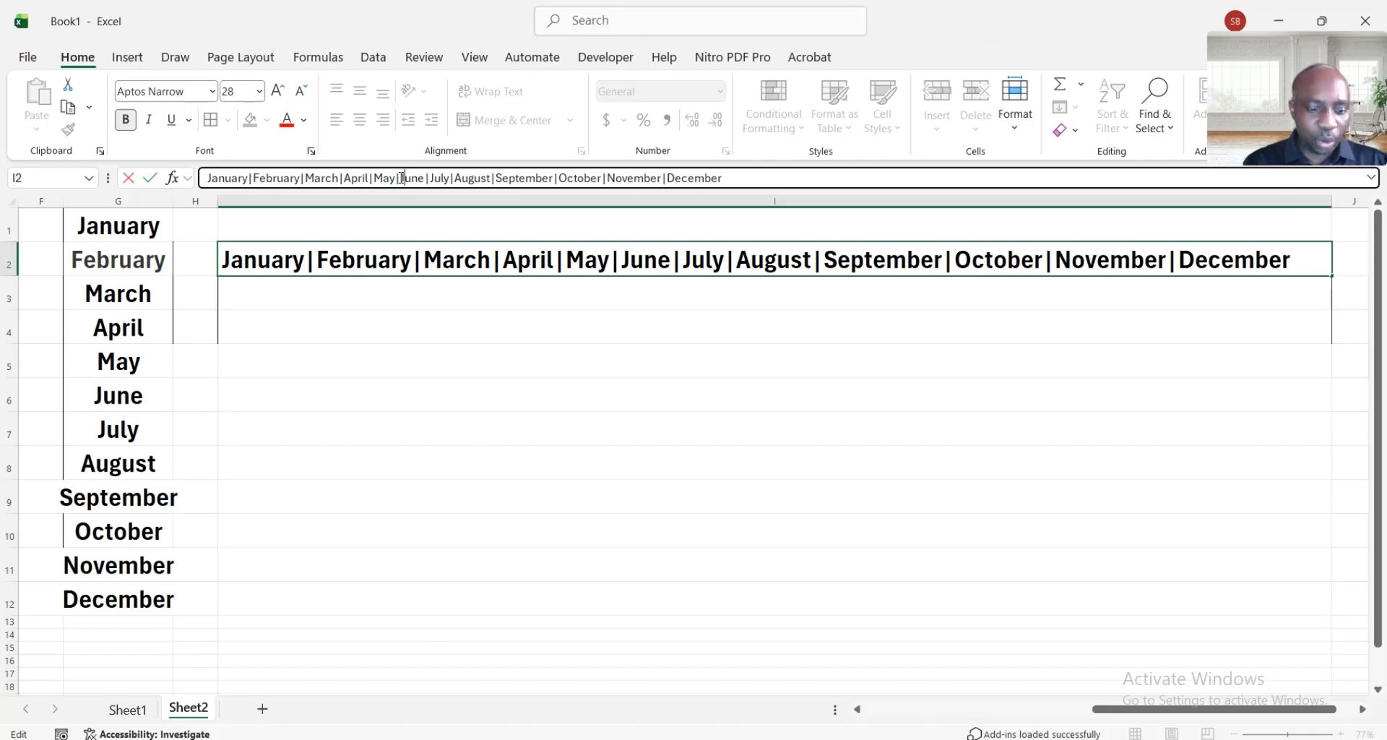
key("ctrl+a")
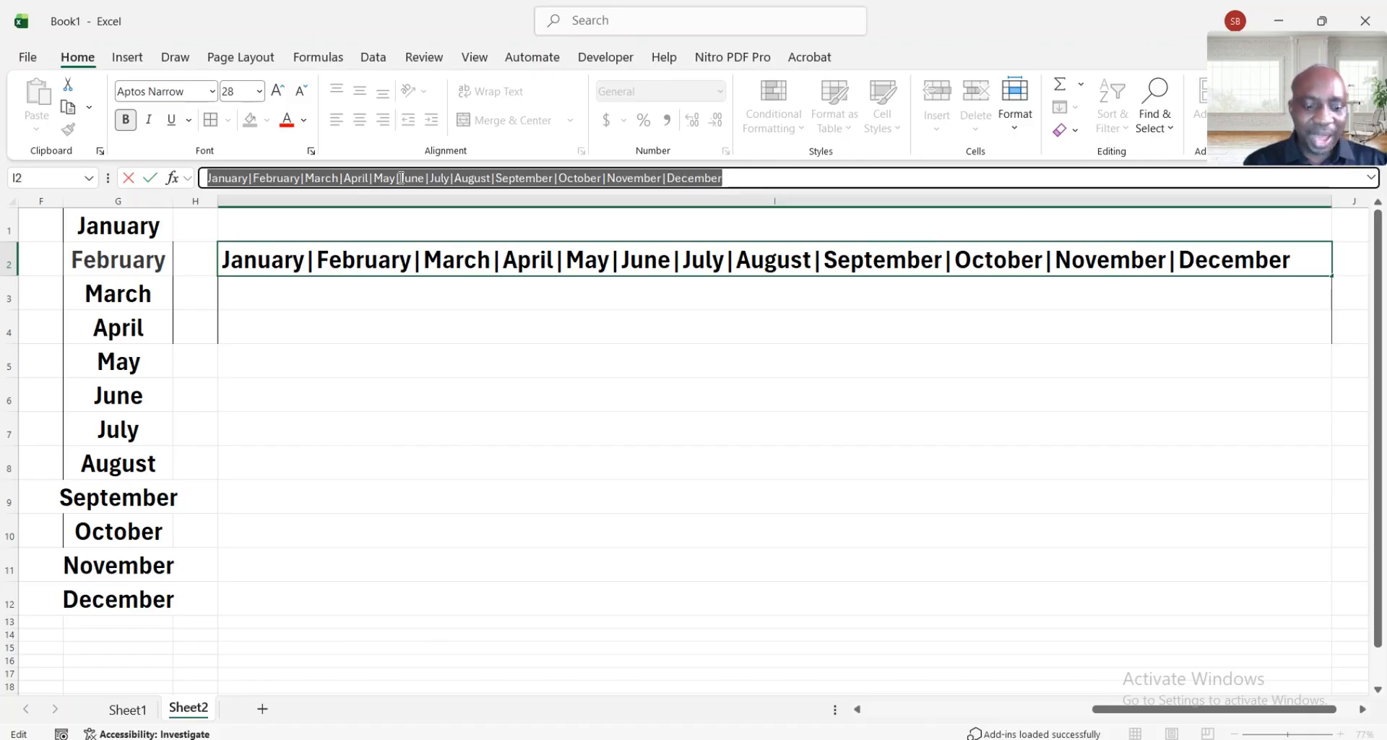
key("ctrl+c")
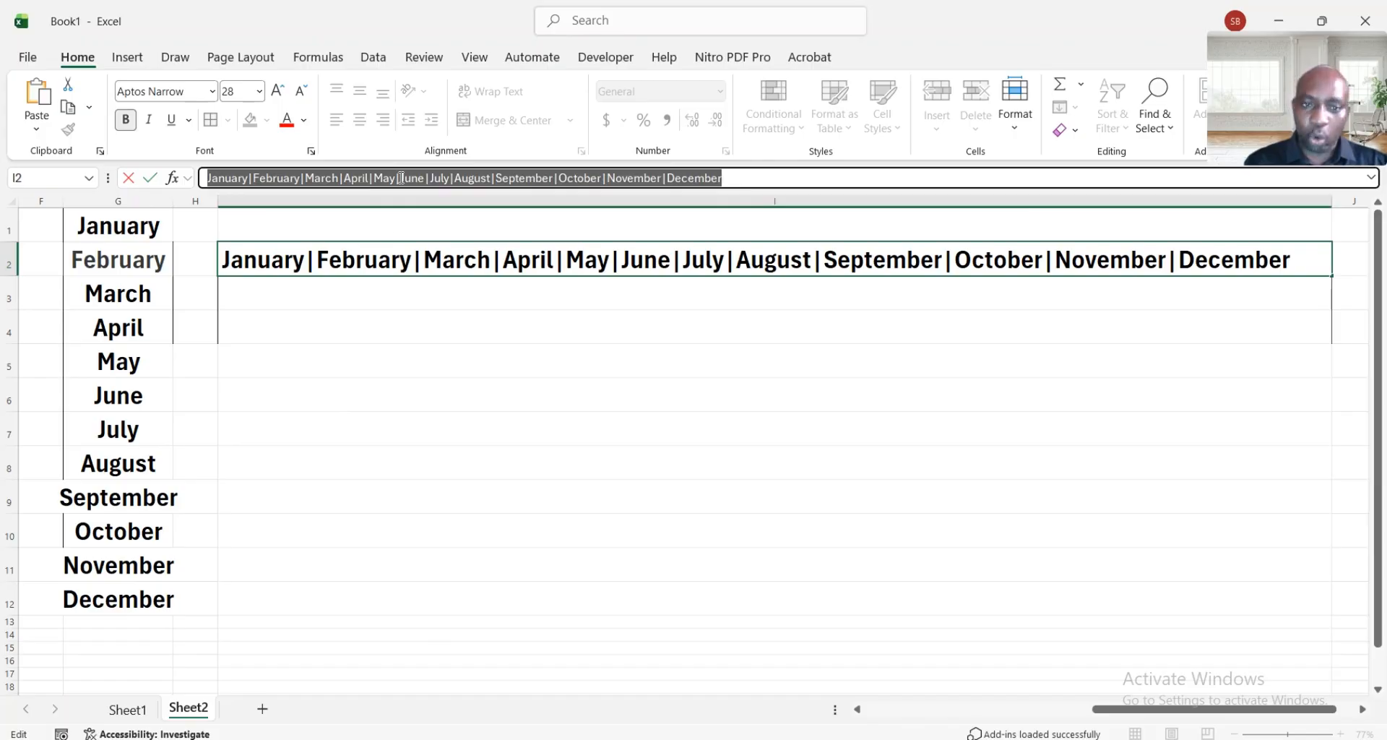
key("Escape")
Step: Select E2 under the Month header and widen column E
scroll(436, 319, "left", 5)
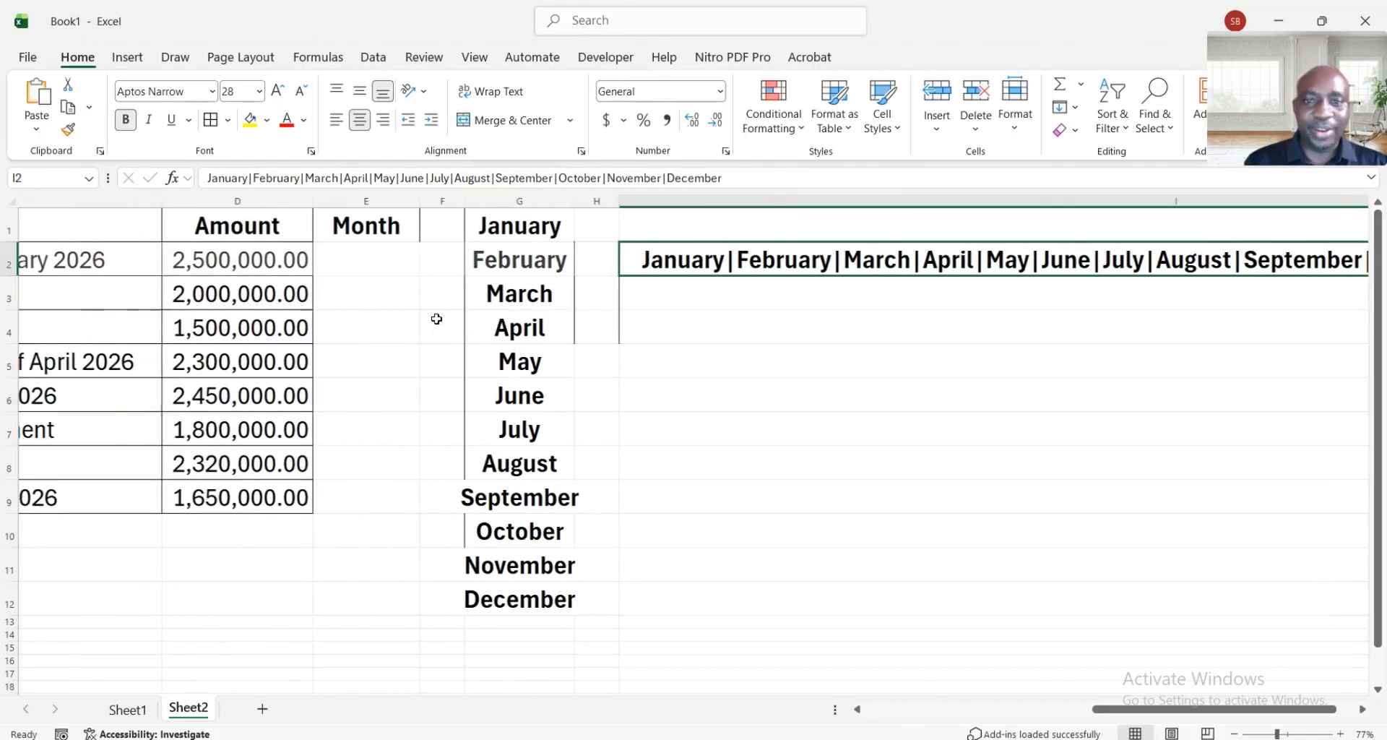
left_click(606, 250)
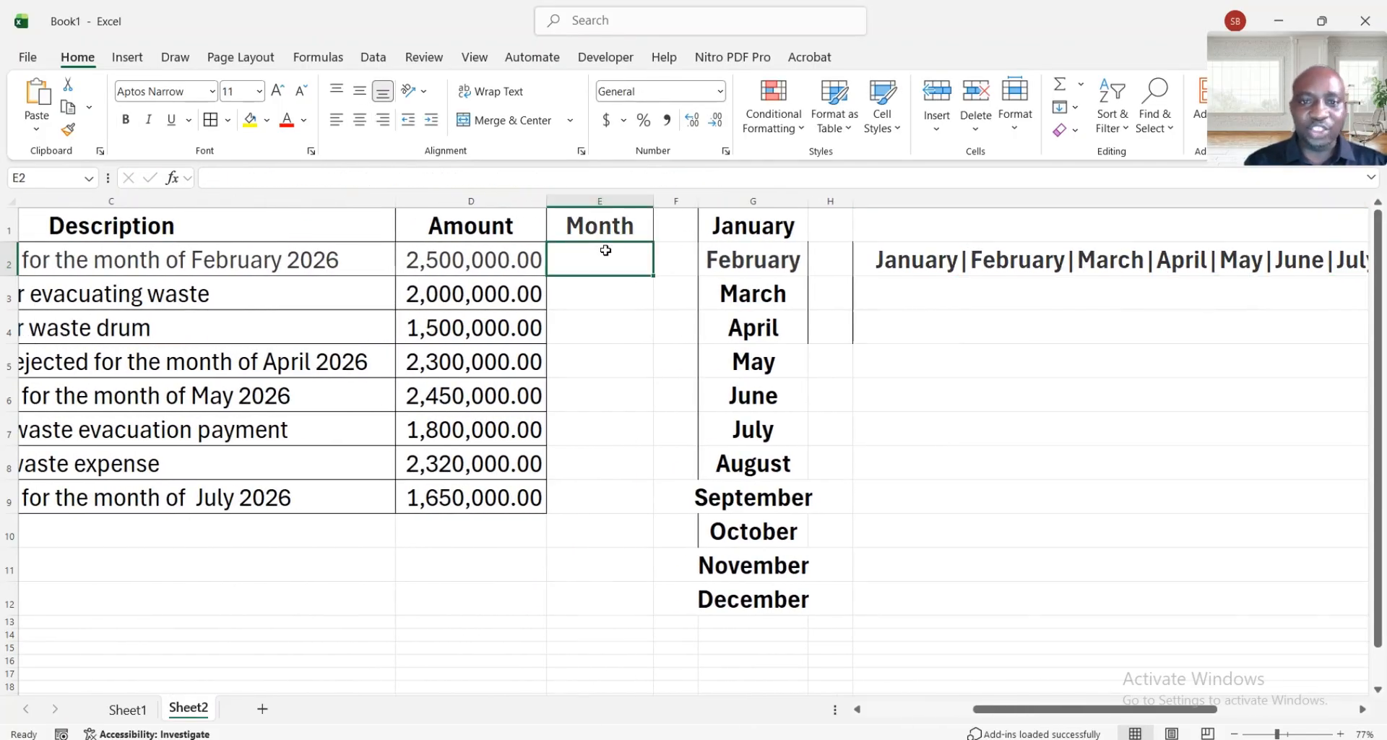
scroll(606, 250, "left", 3)
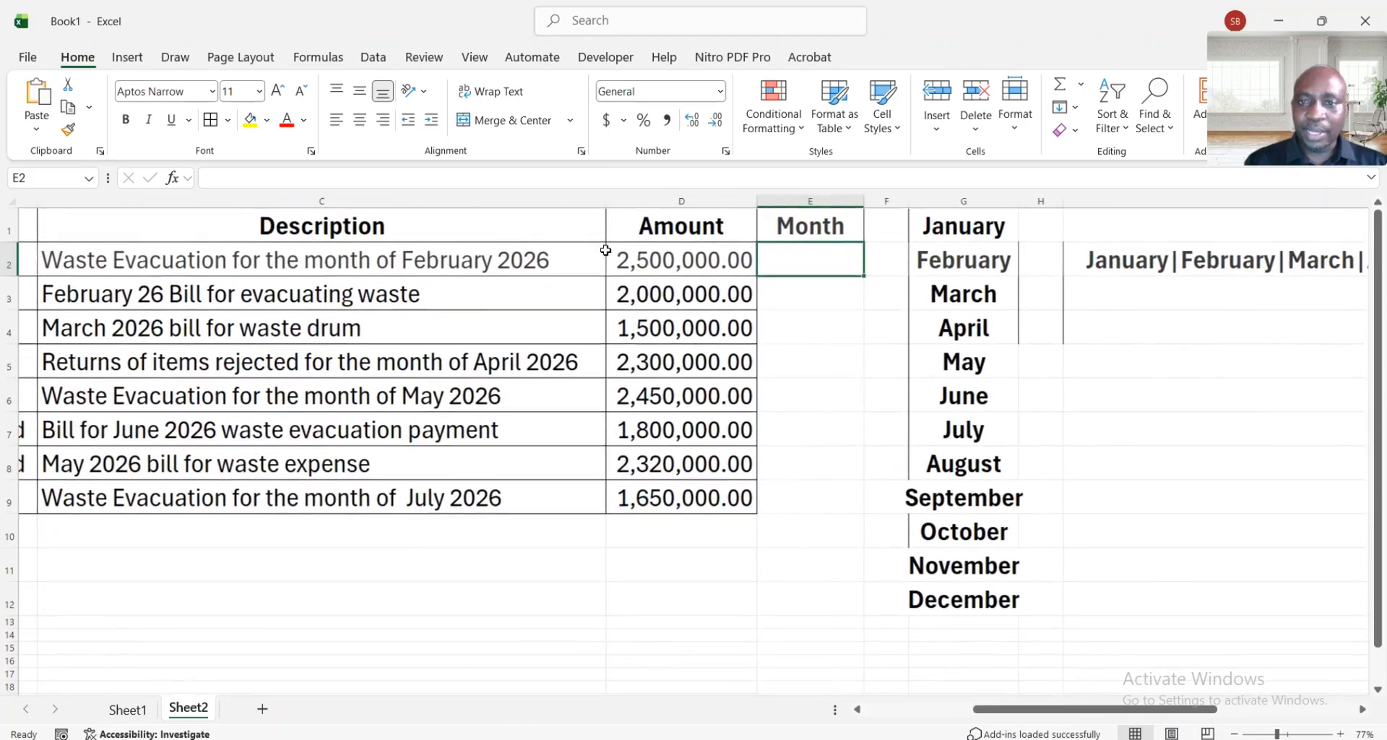
scroll(815, 291, "up", 2)
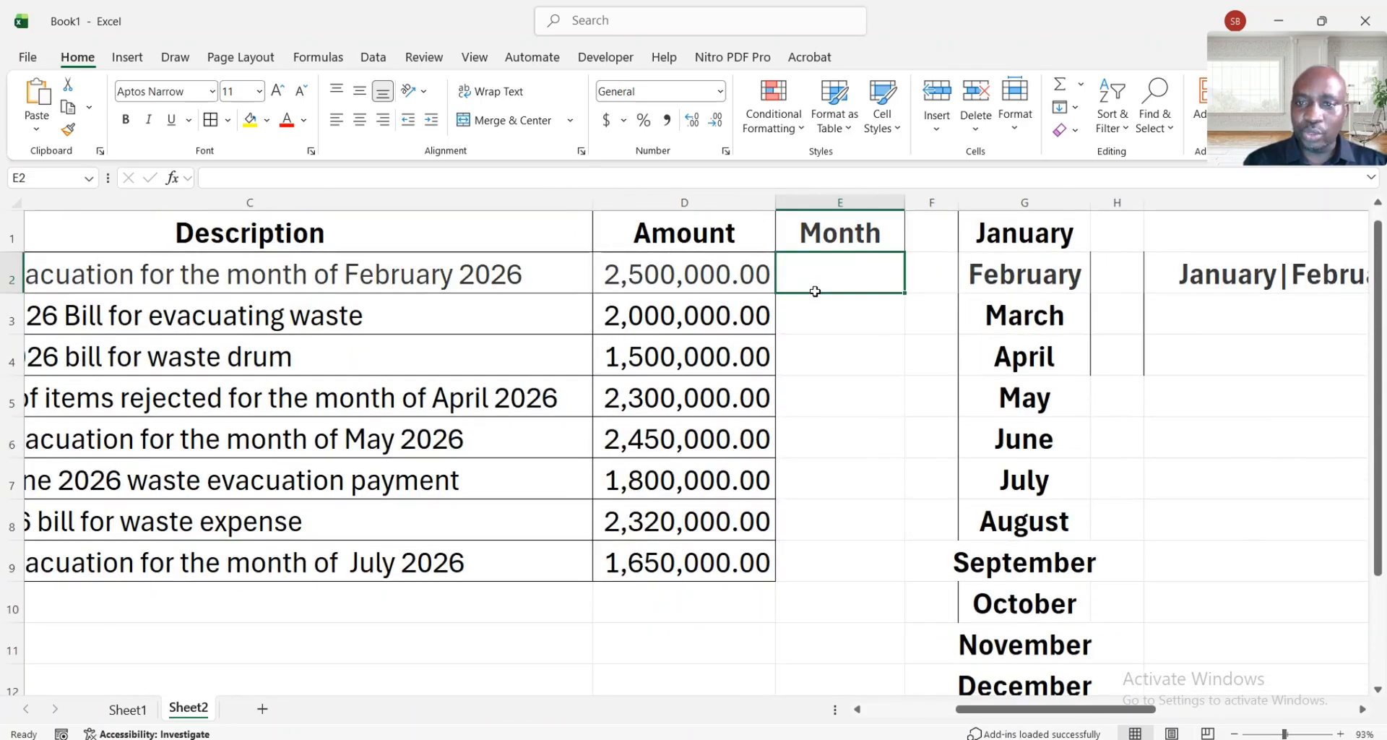
left_click_drag(905, 201, 943, 201)
scroll(943, 201, "down", 1)
scroll(816, 289, "up", 2)
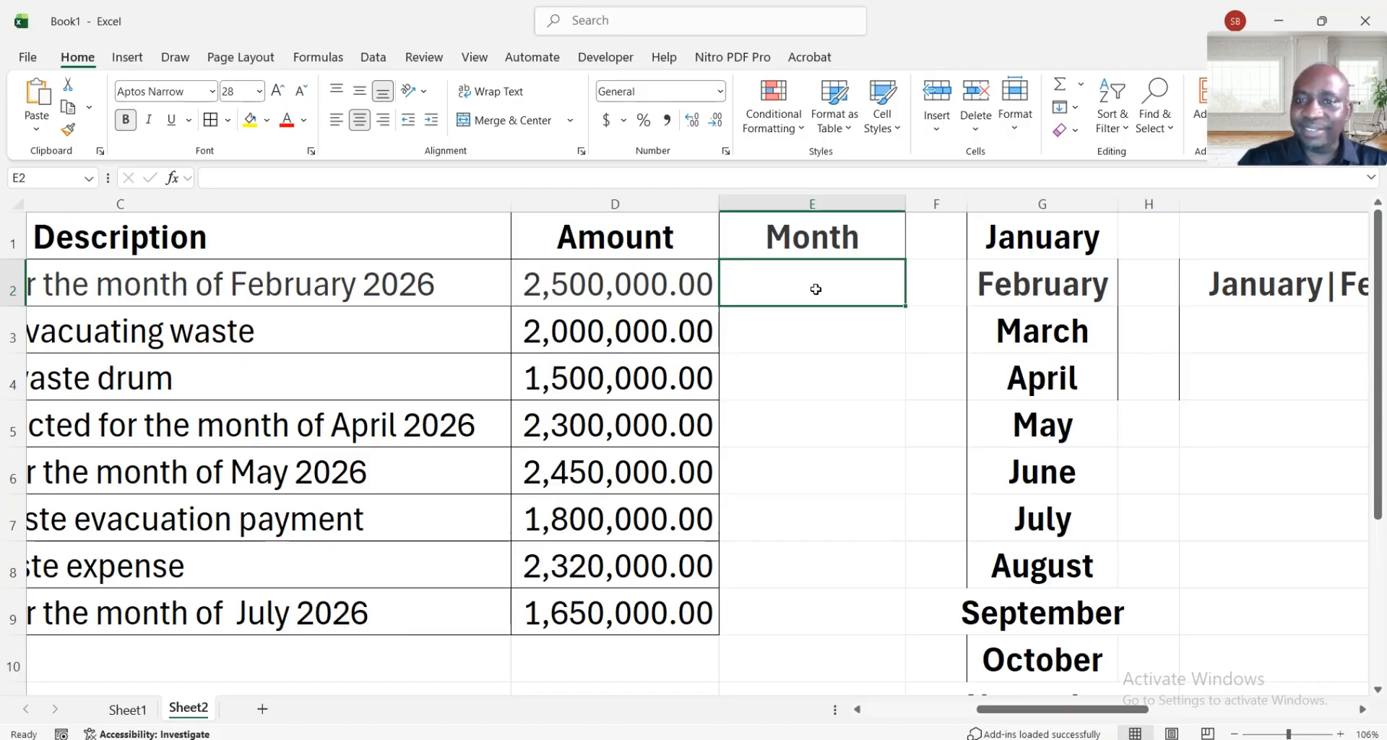
Step: Enter a REGEXEXTRACT formula in E2 on C2, with the copied month list in parentheses and double quotes as the pattern
type("=")
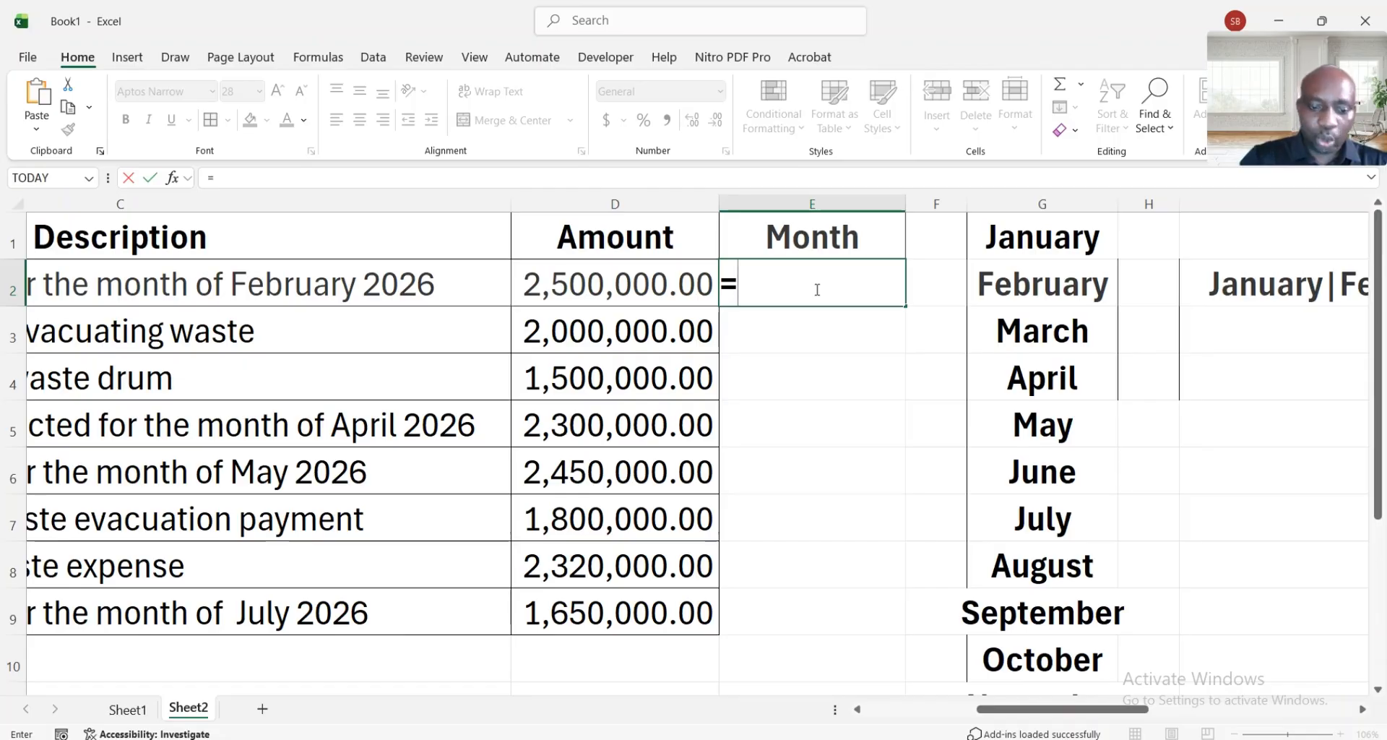
type("reg")
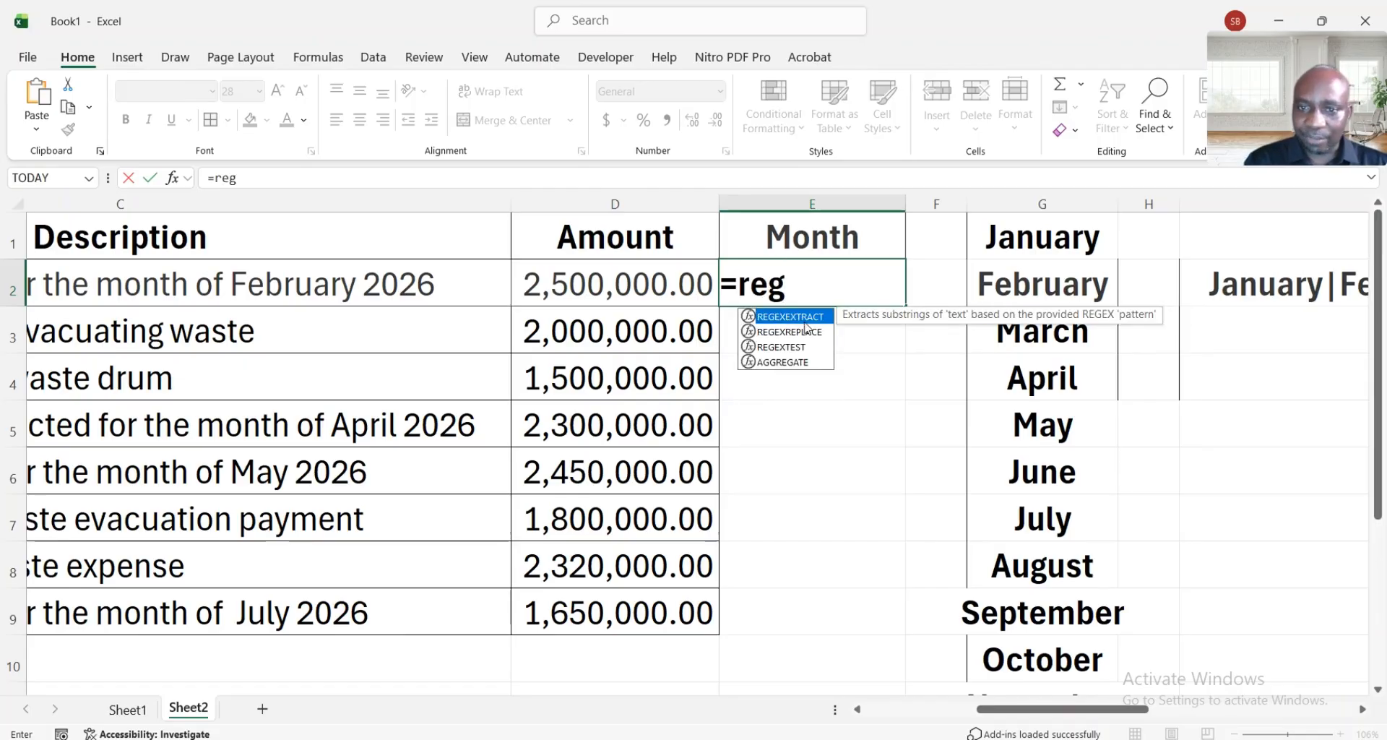
double_click(804, 319)
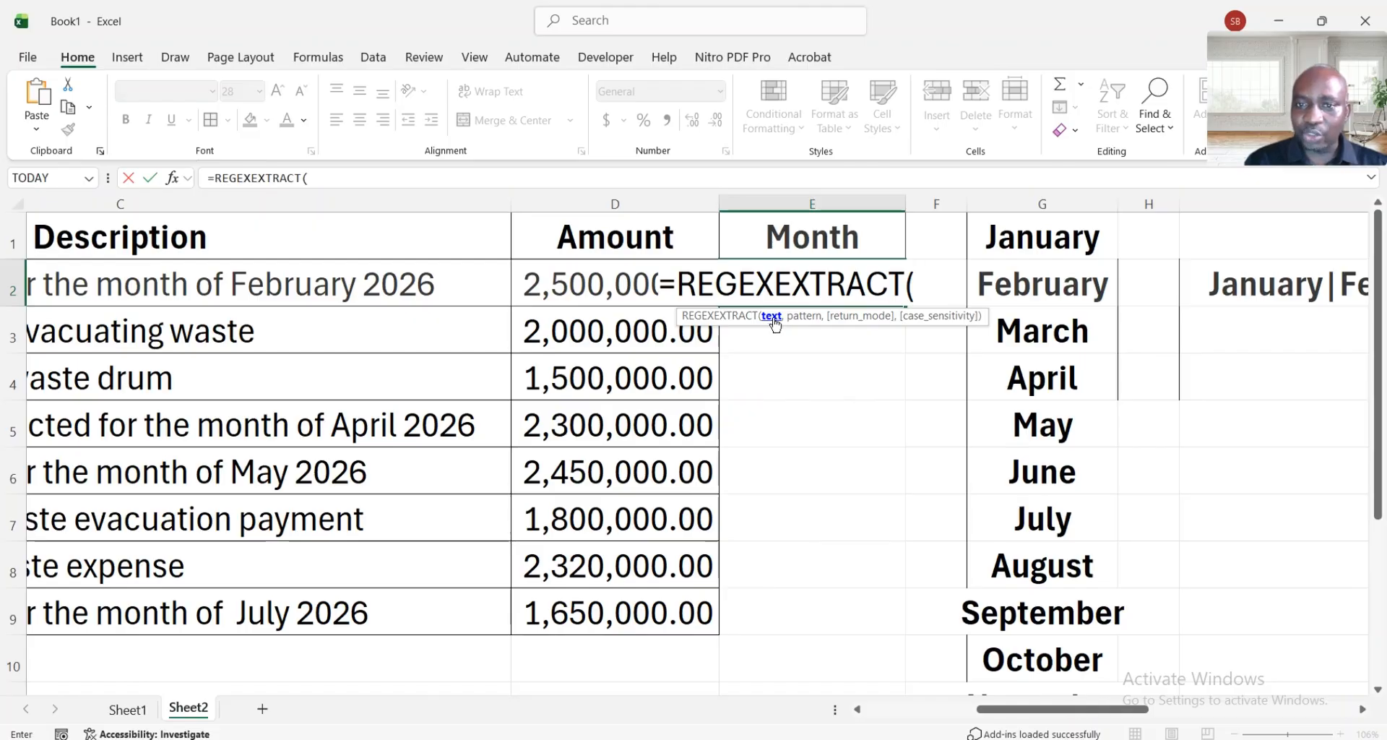
left_click(202, 283)
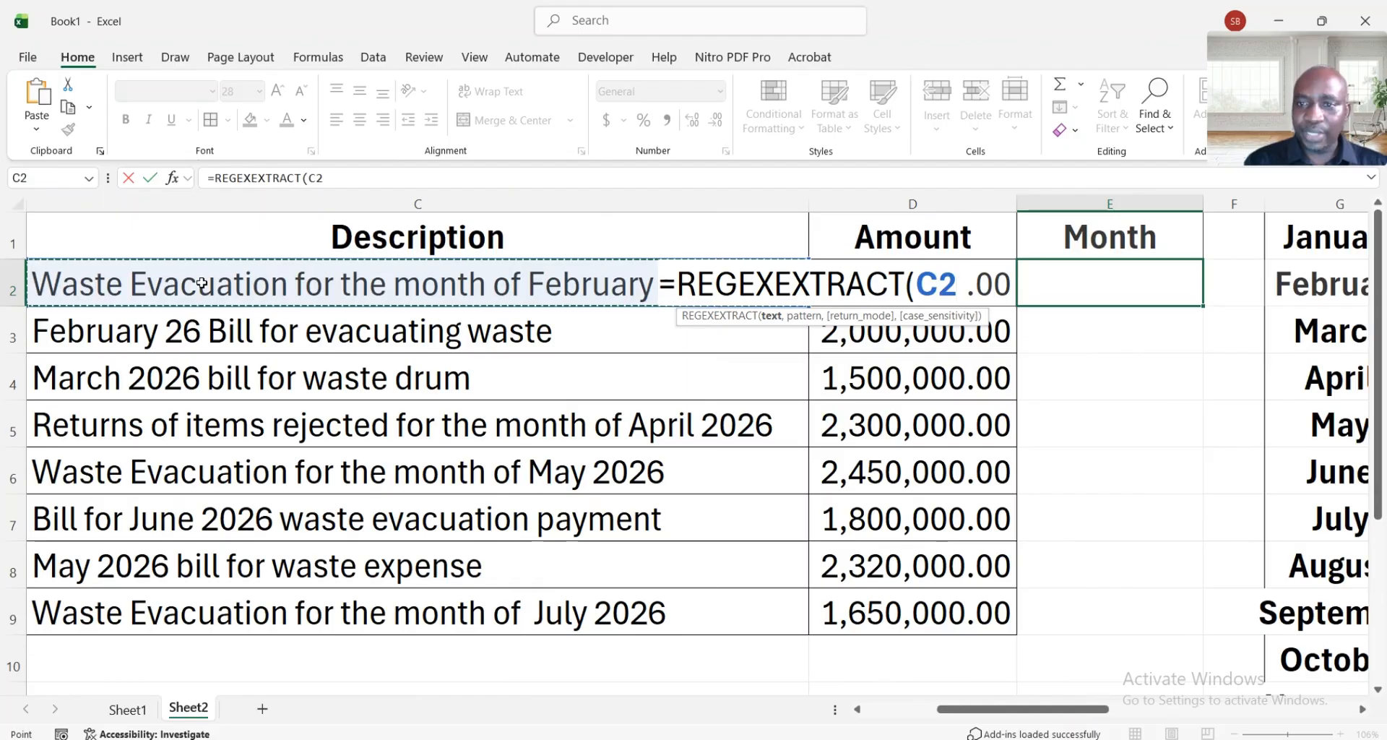
type(",")
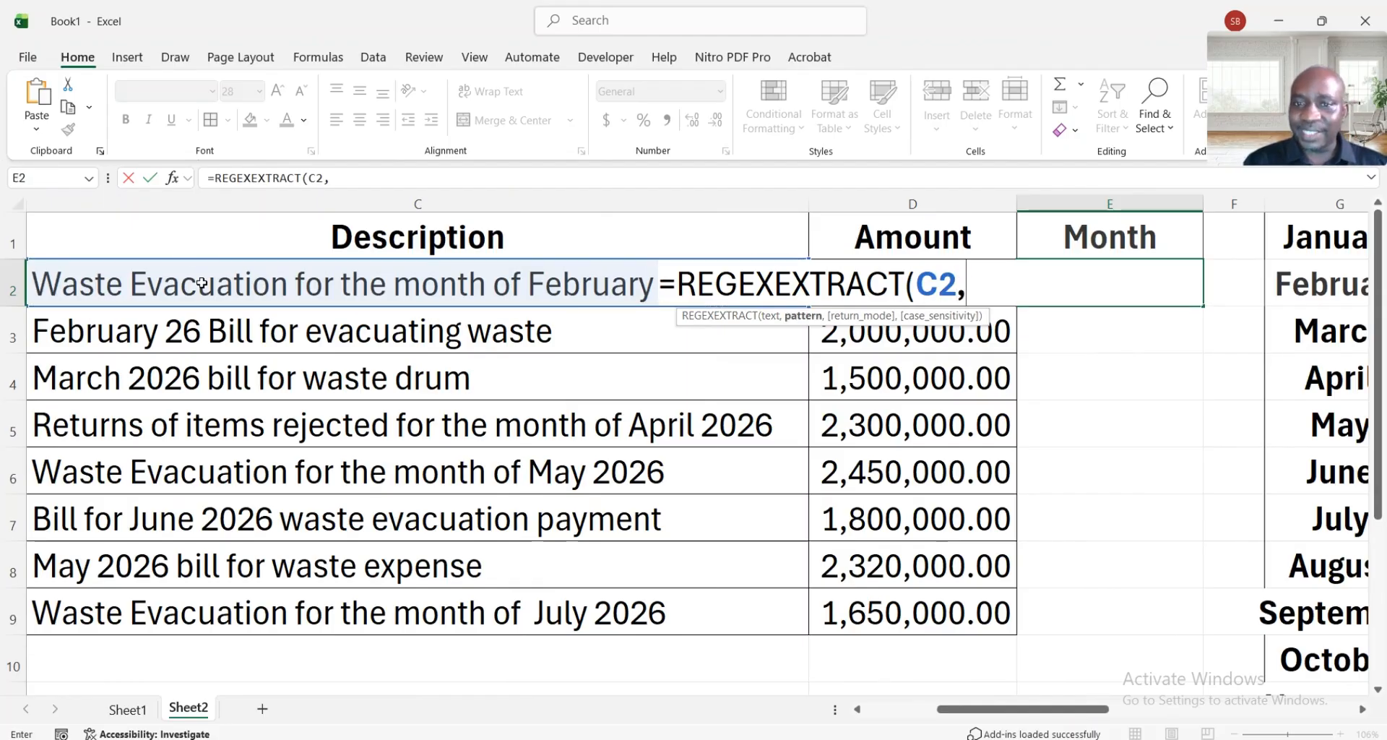
type("\"")
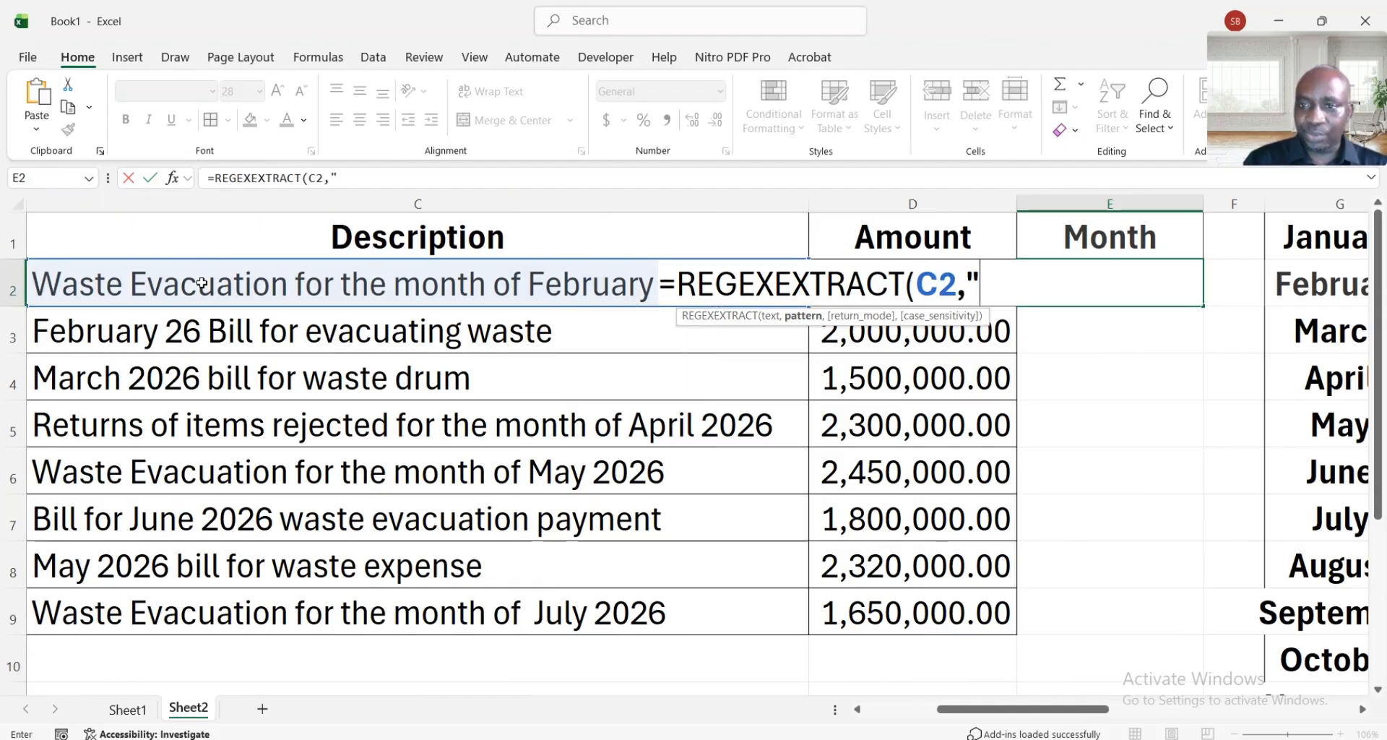
type("(")
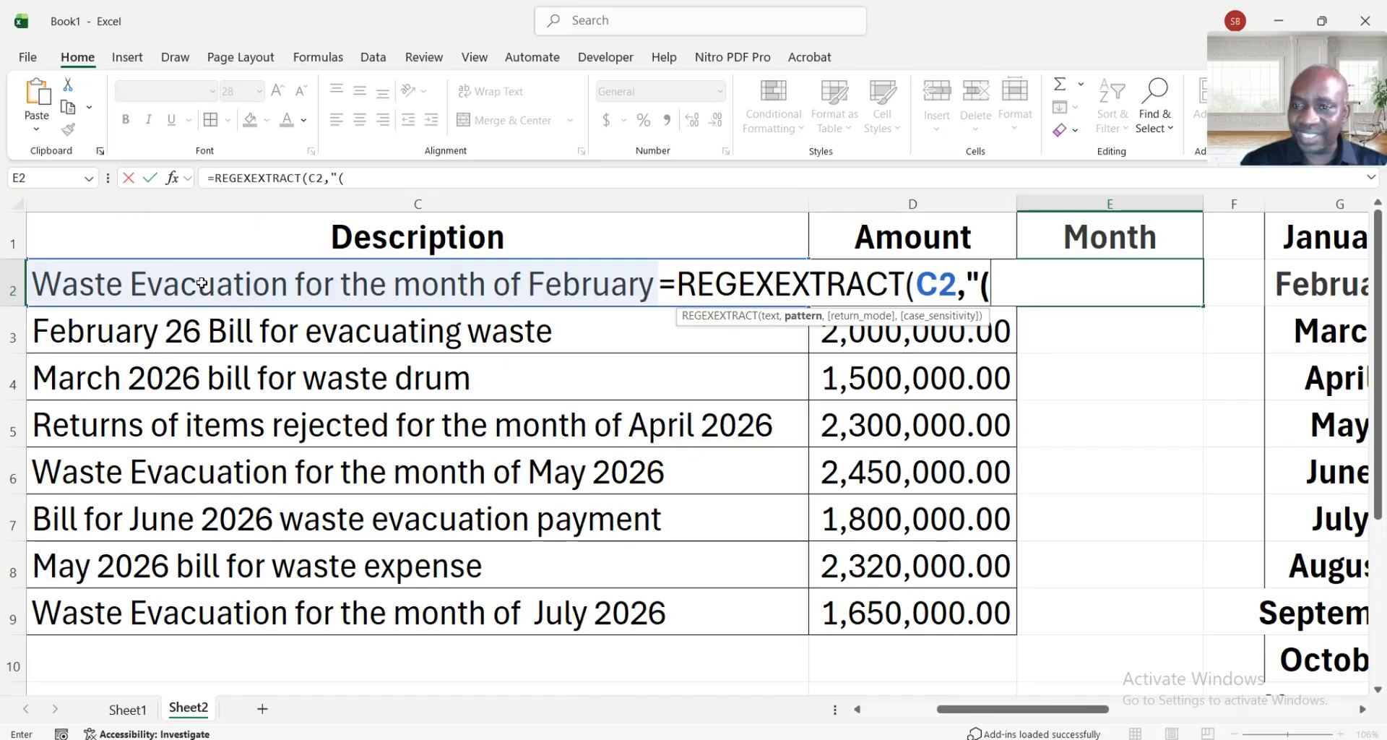
key("ctrl+v")
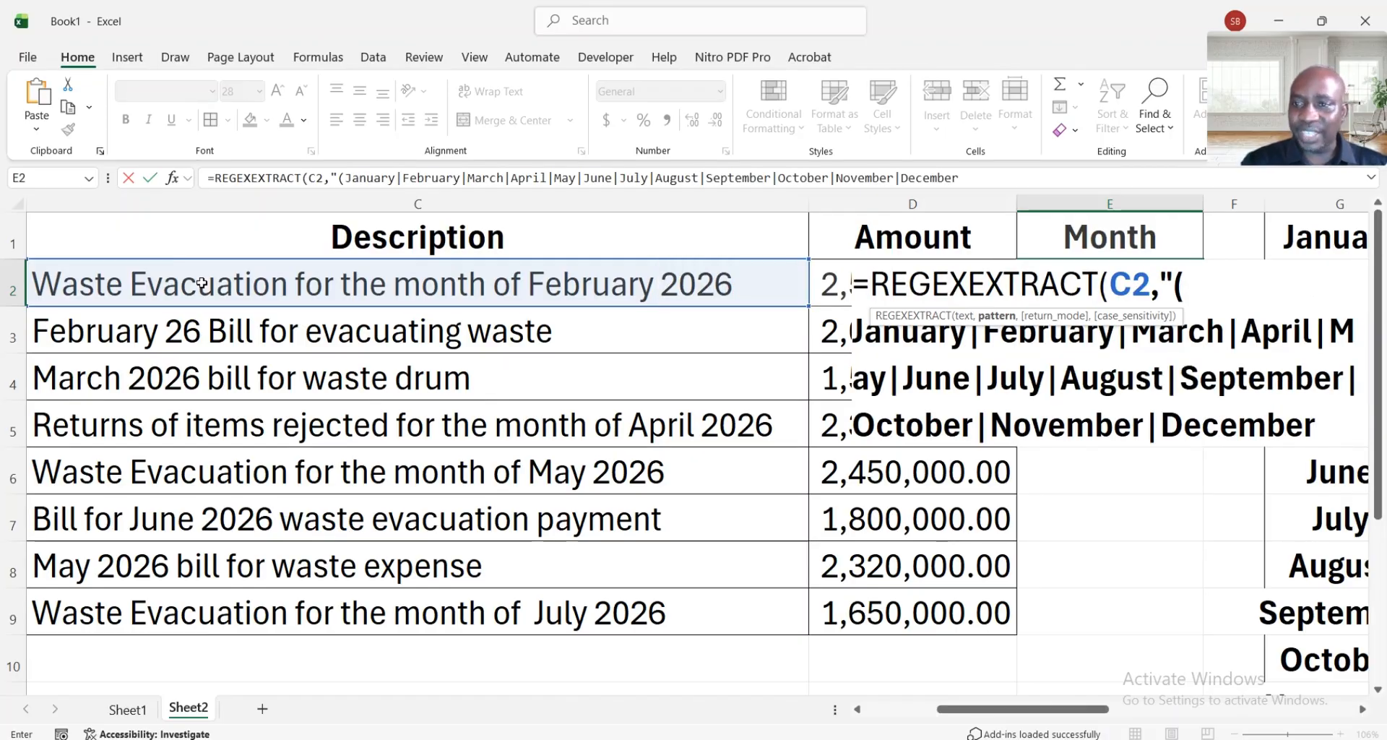
type(")")
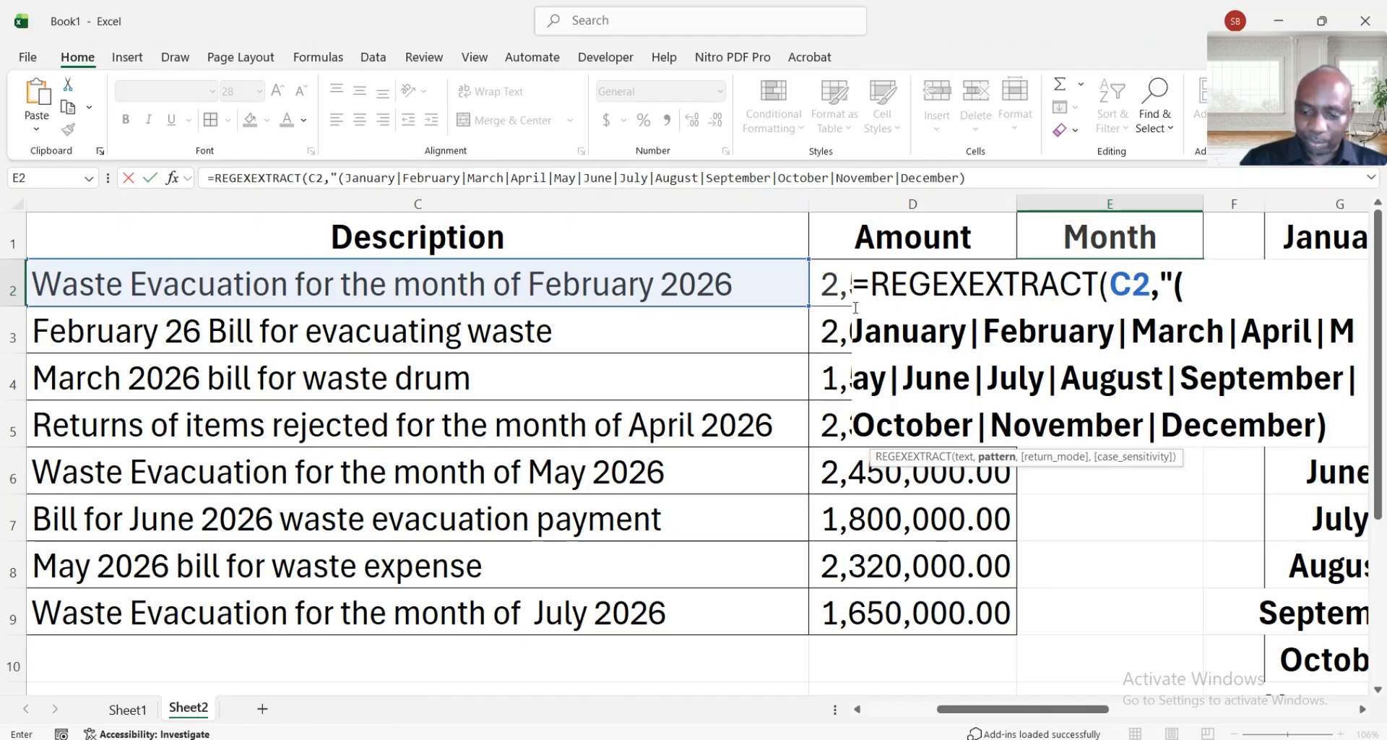
type("\"")
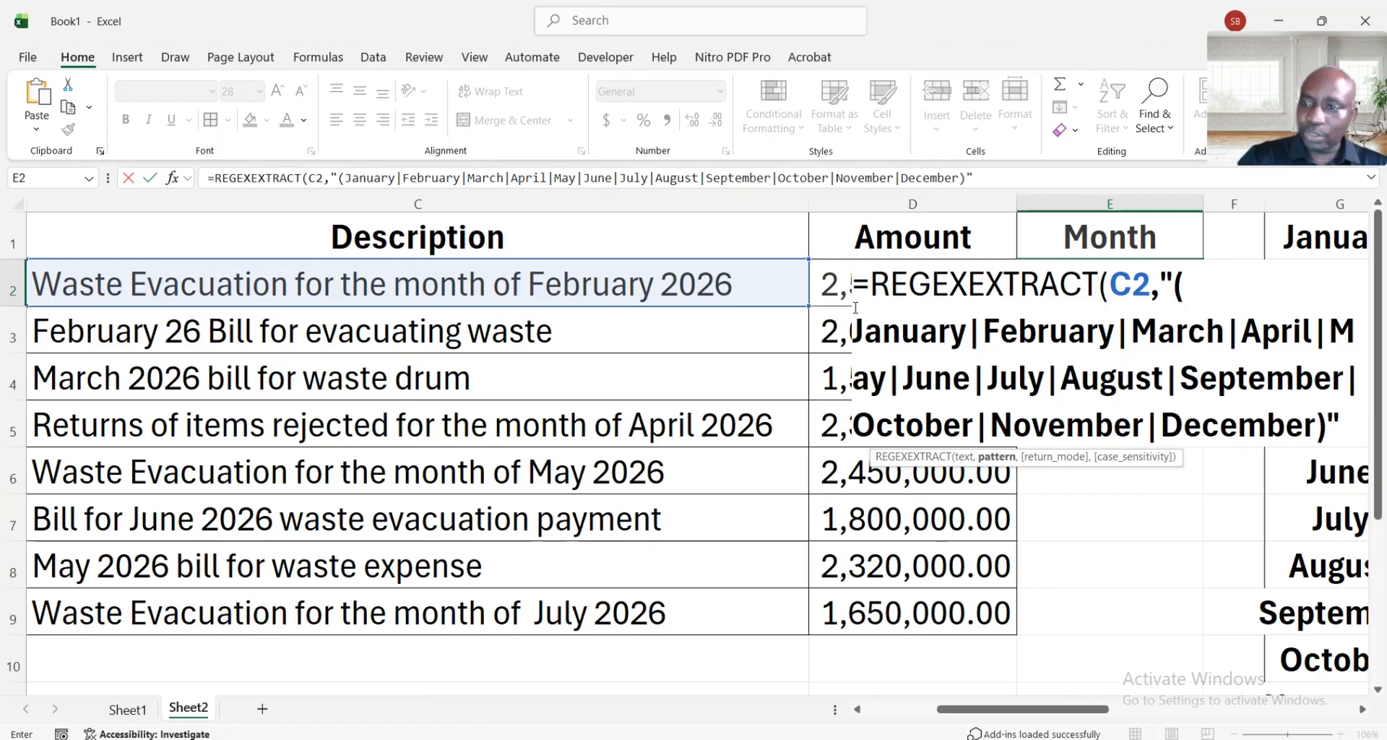
type(")")
key("Return")
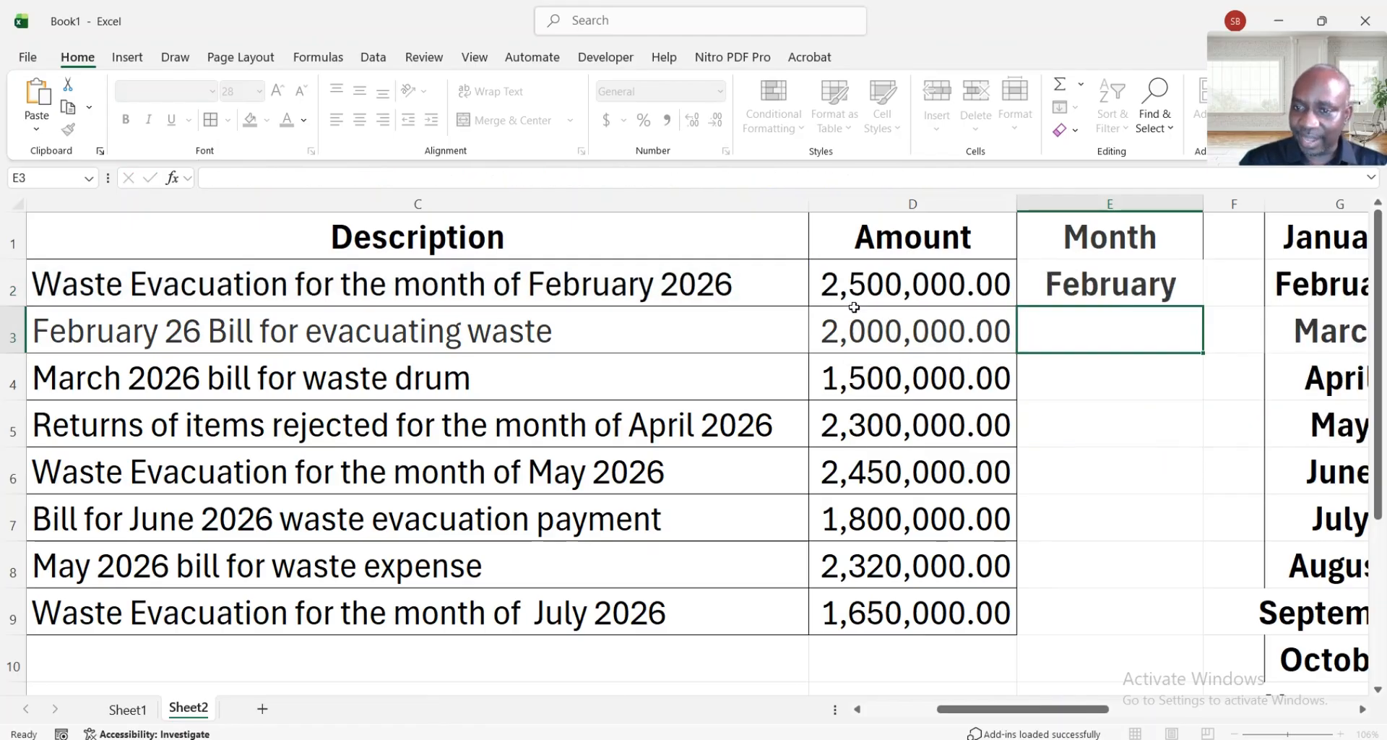
Step: Fill the REGEXEXTRACT formula from E2 down the Month column to E9
left_click(1143, 280)
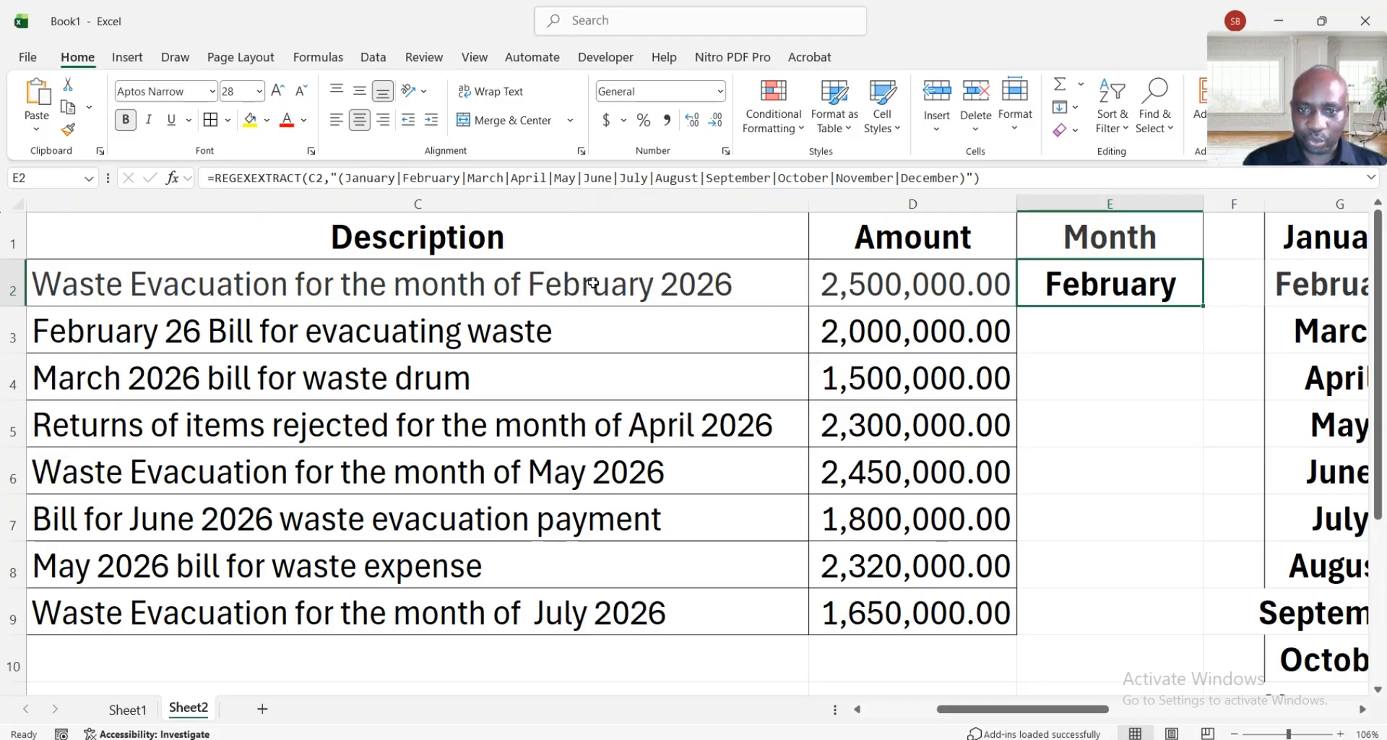
double_click(1202, 307)
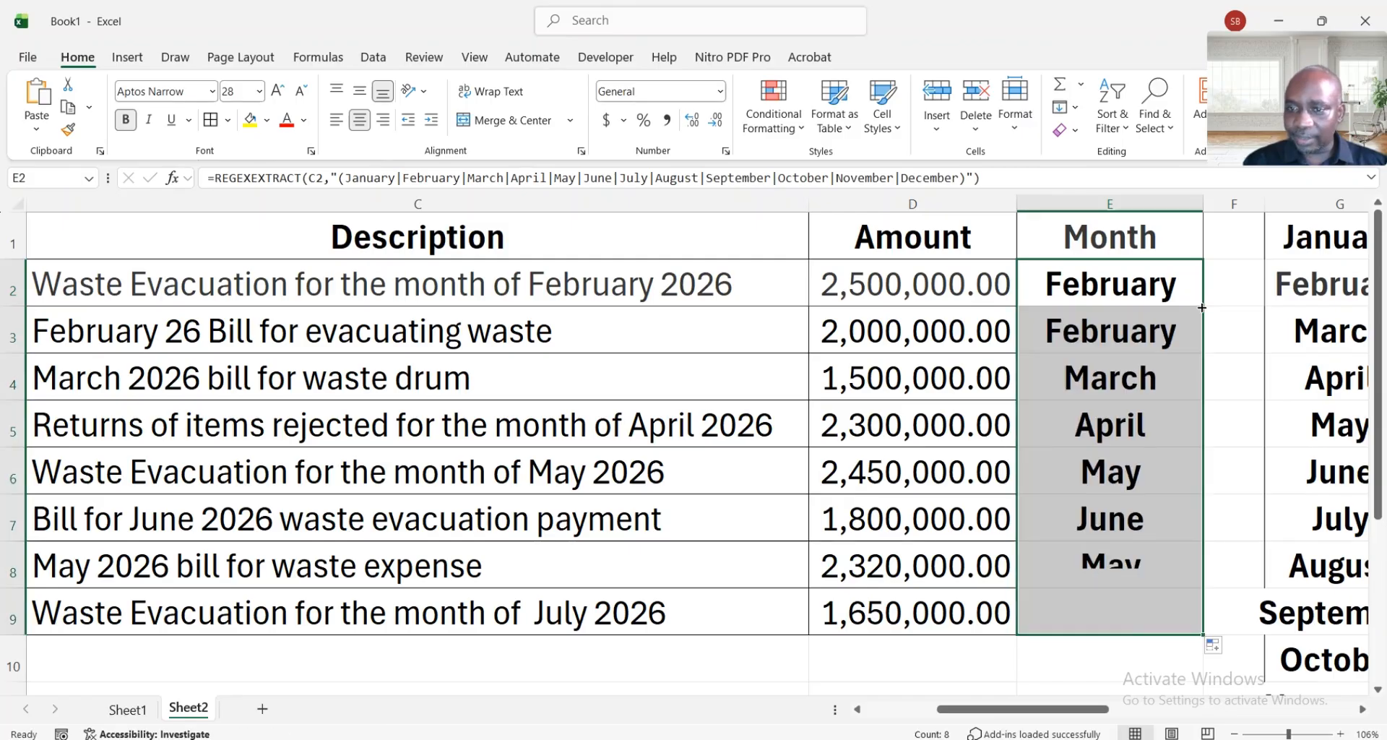
left_click(1116, 591)
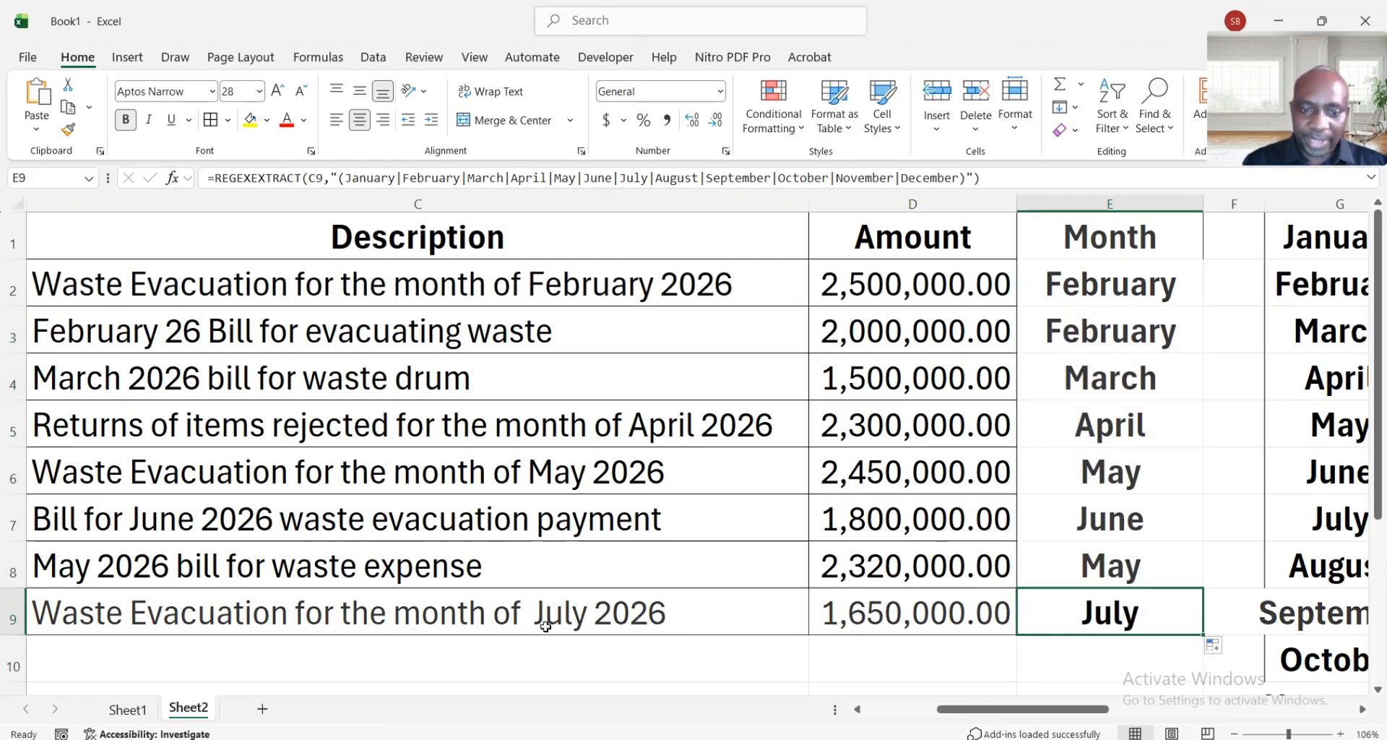
scroll(722, 578, "left", 3)
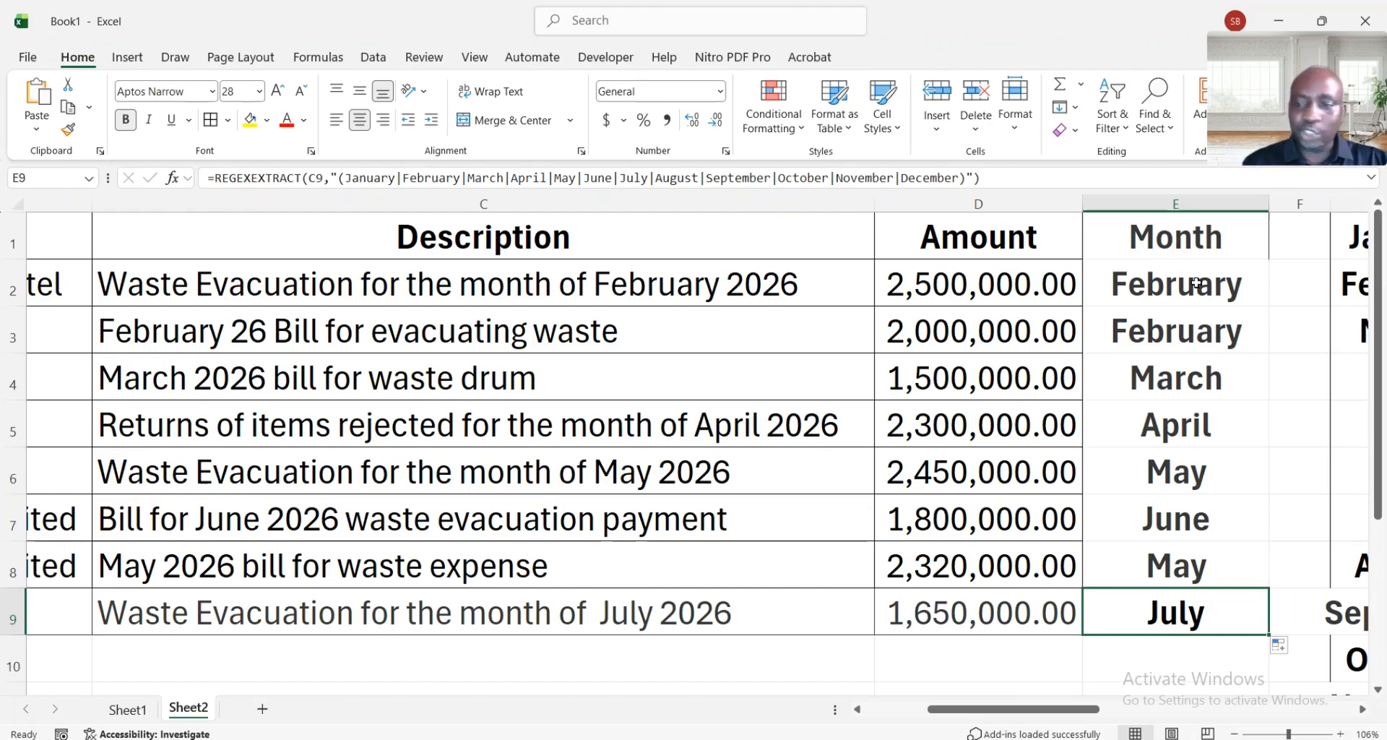
Step: Insert a new blank column directly after the Month column, before the month list
scroll(1292, 233, "right", 5)
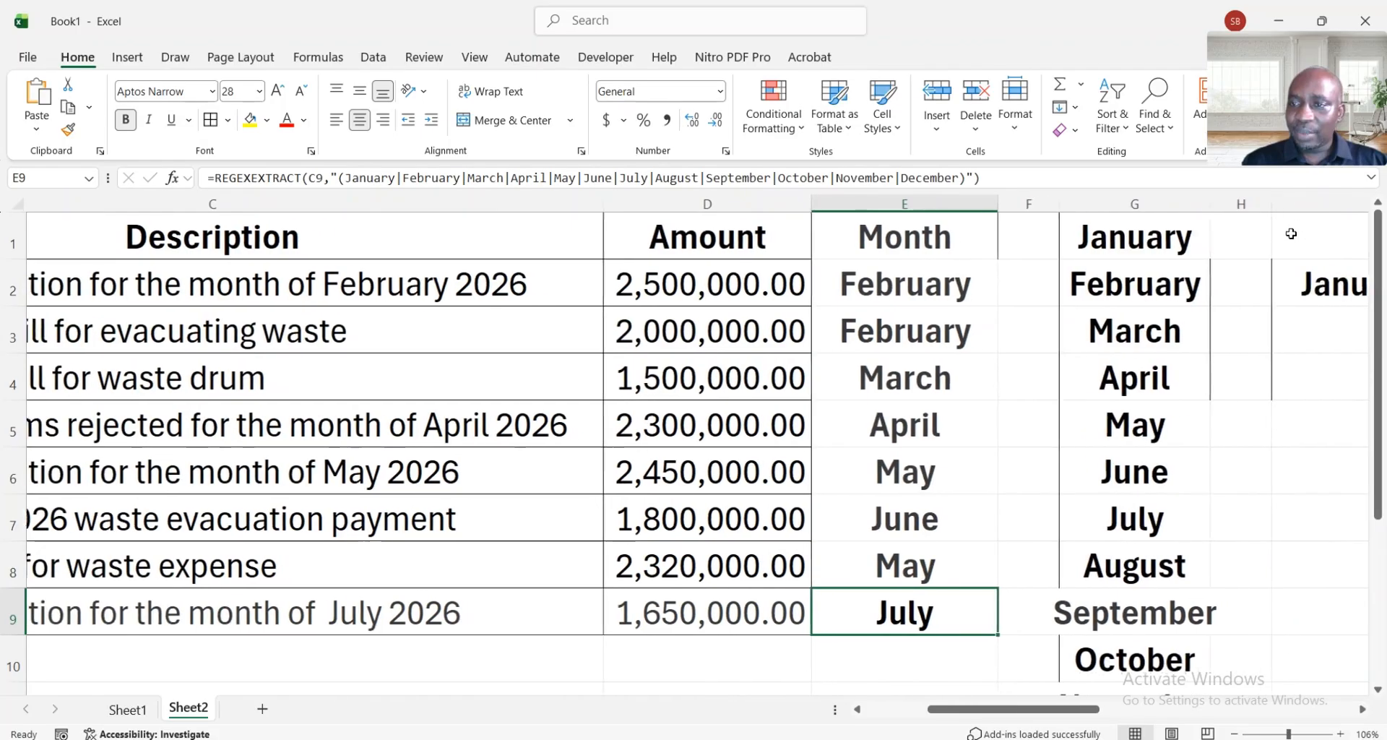
left_click(975, 205)
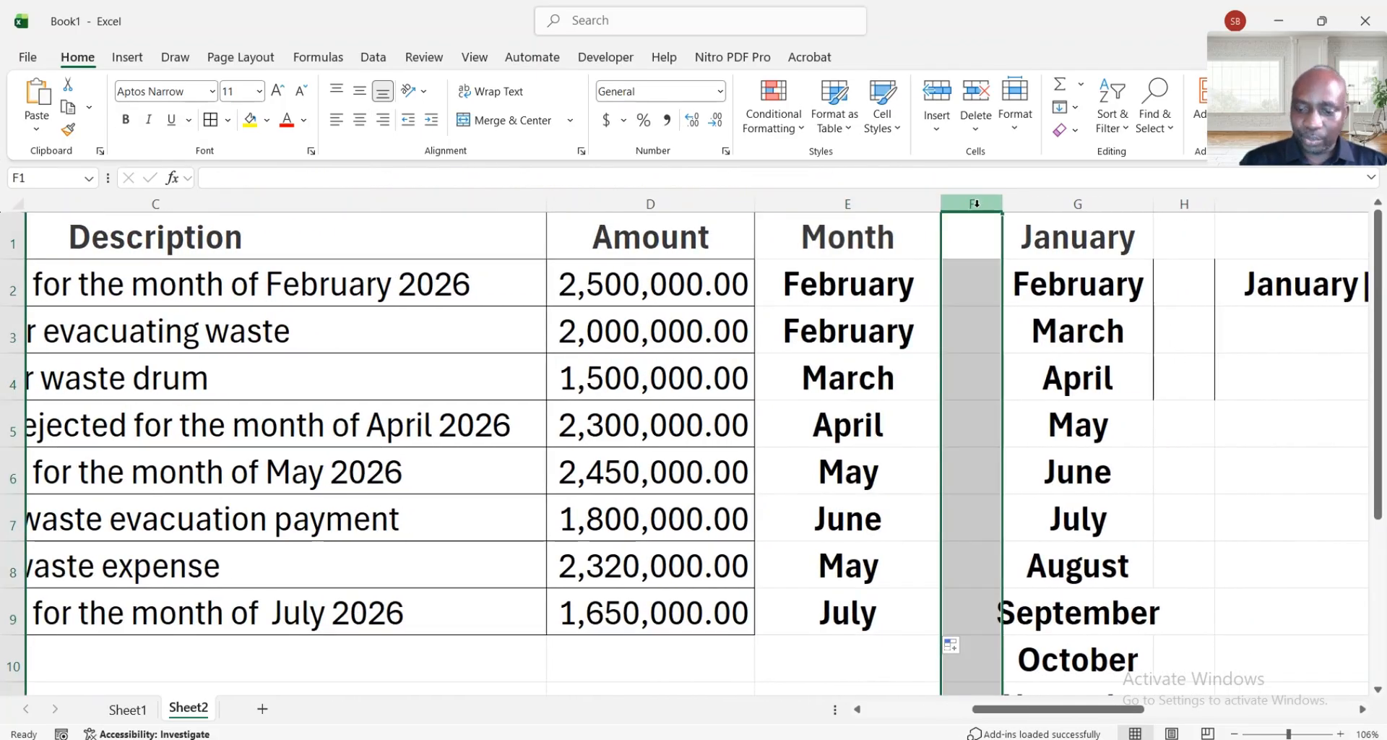
key("ctrl+shift+plus")
key("Left")
key("Right")
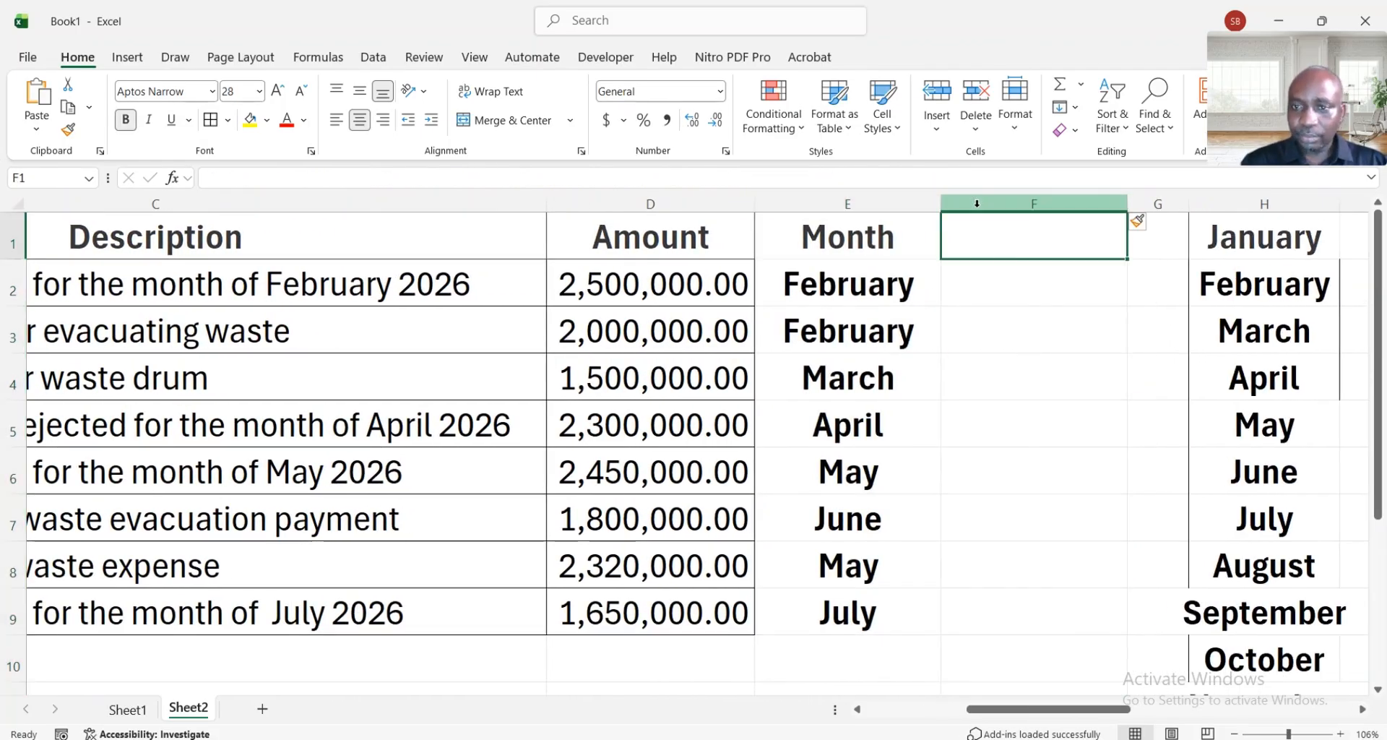
Step: Copy the Month header from E1 into F1 and move to F2
key("Left")
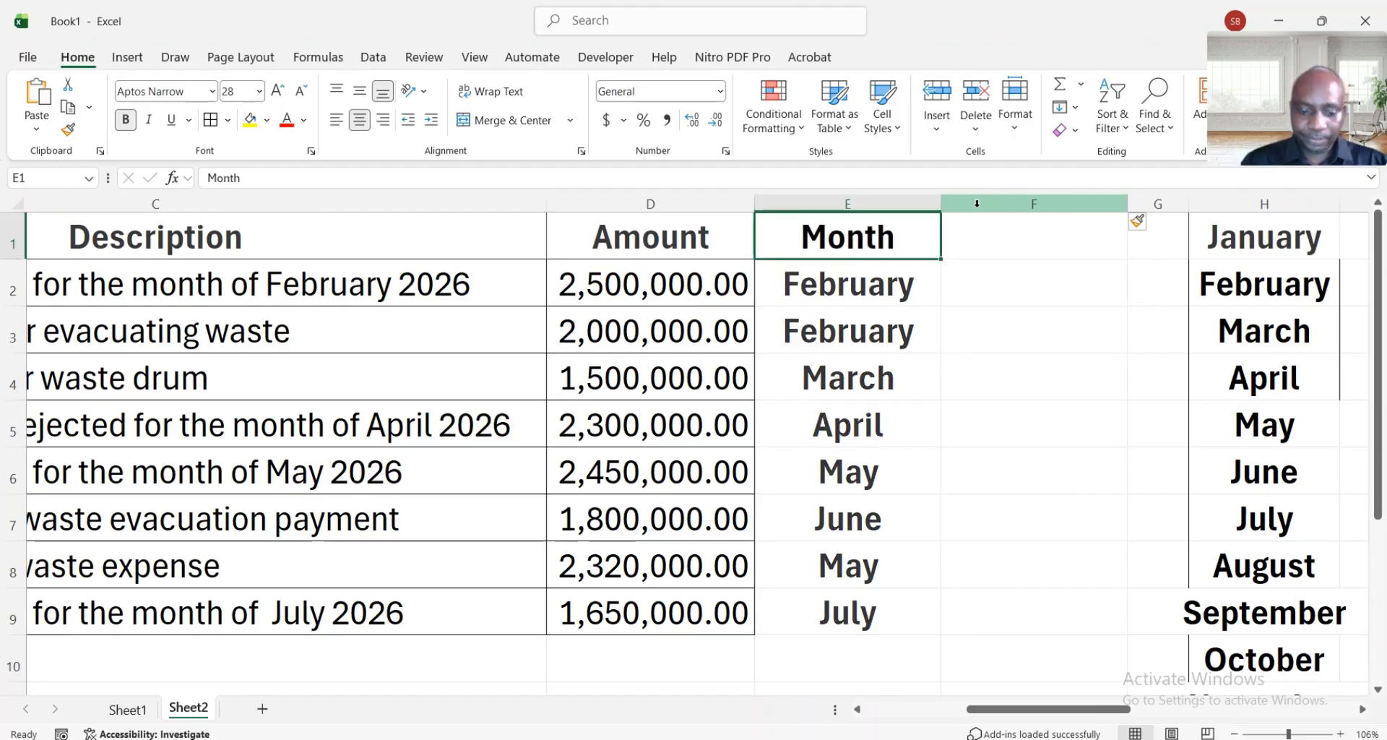
key("ctrl+c")
key("Right")
key("Return")
key("Return")
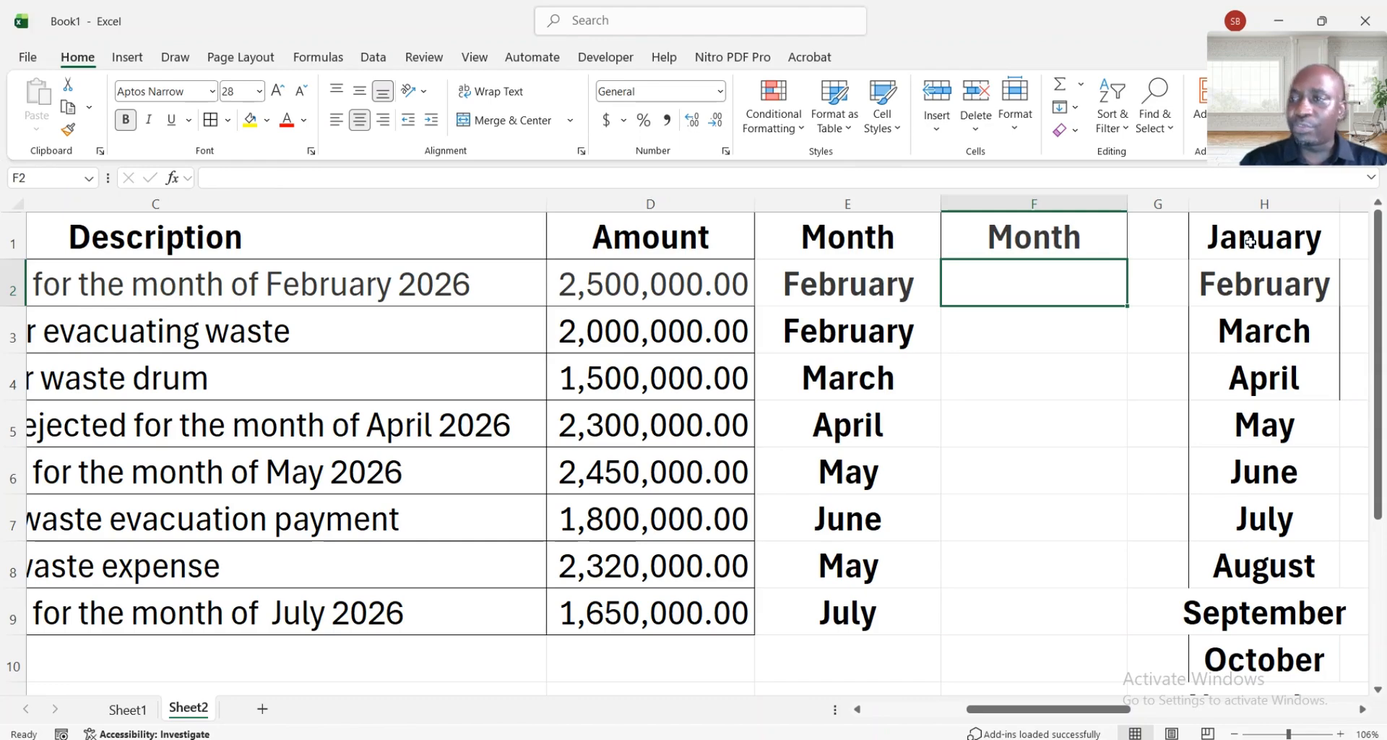
Step: Switch to ChatGPT in Chrome and send "Generate a pattern to extract name of month from a text with the use of regexextract function"
key("alt+Tab")
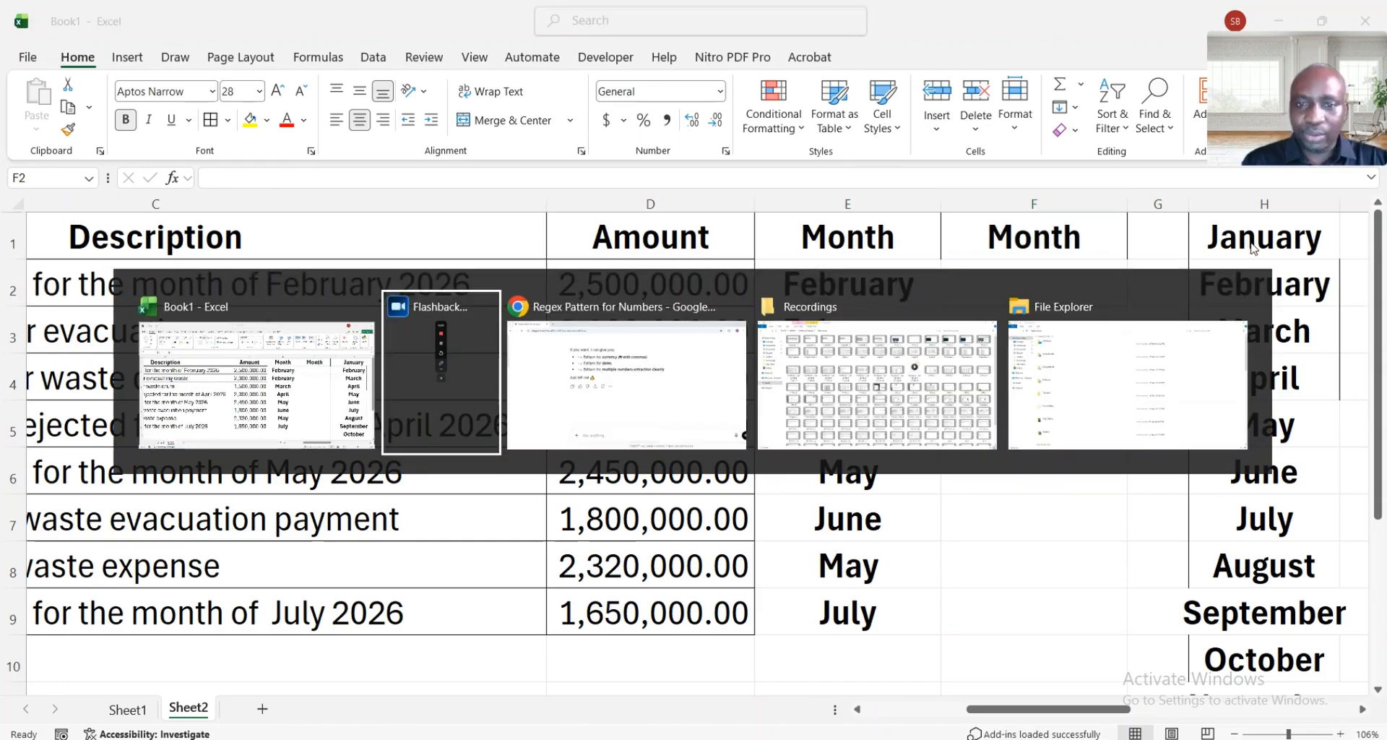
key("Tab")
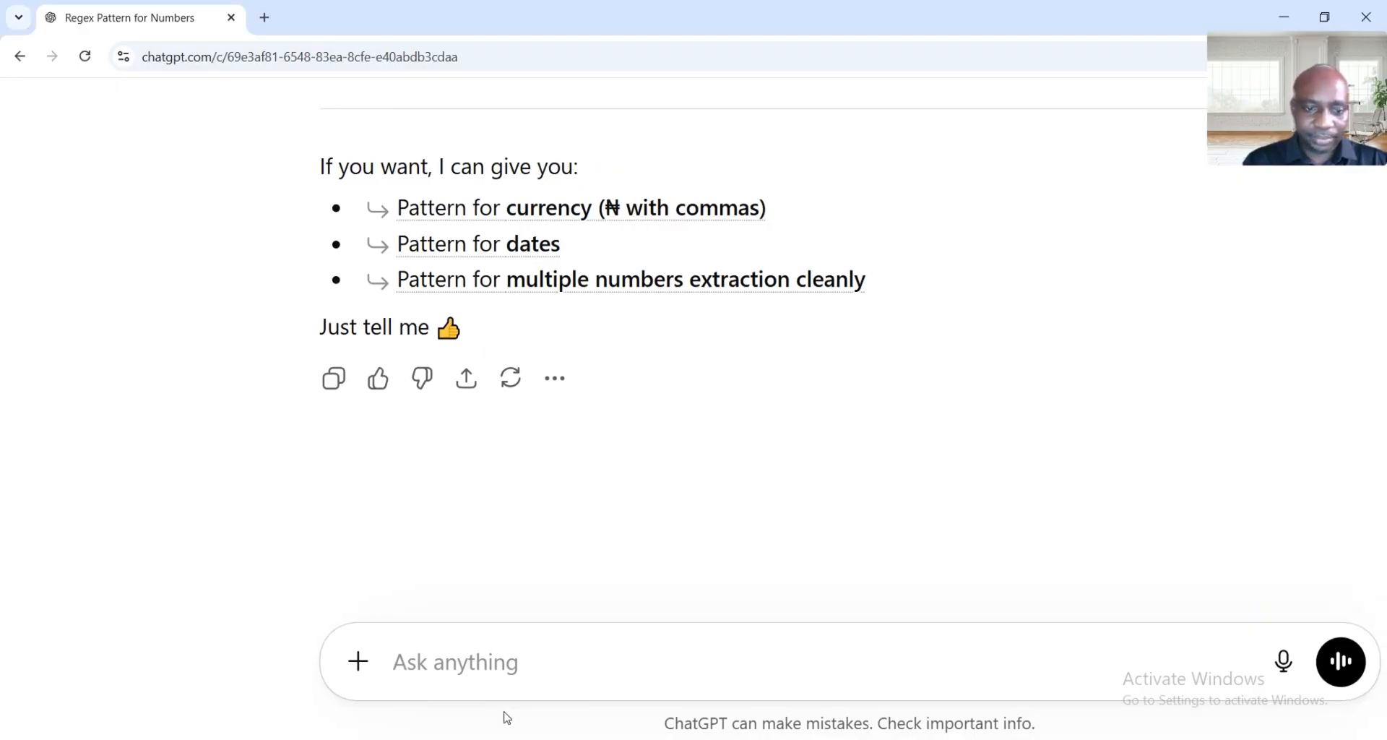
type("G")
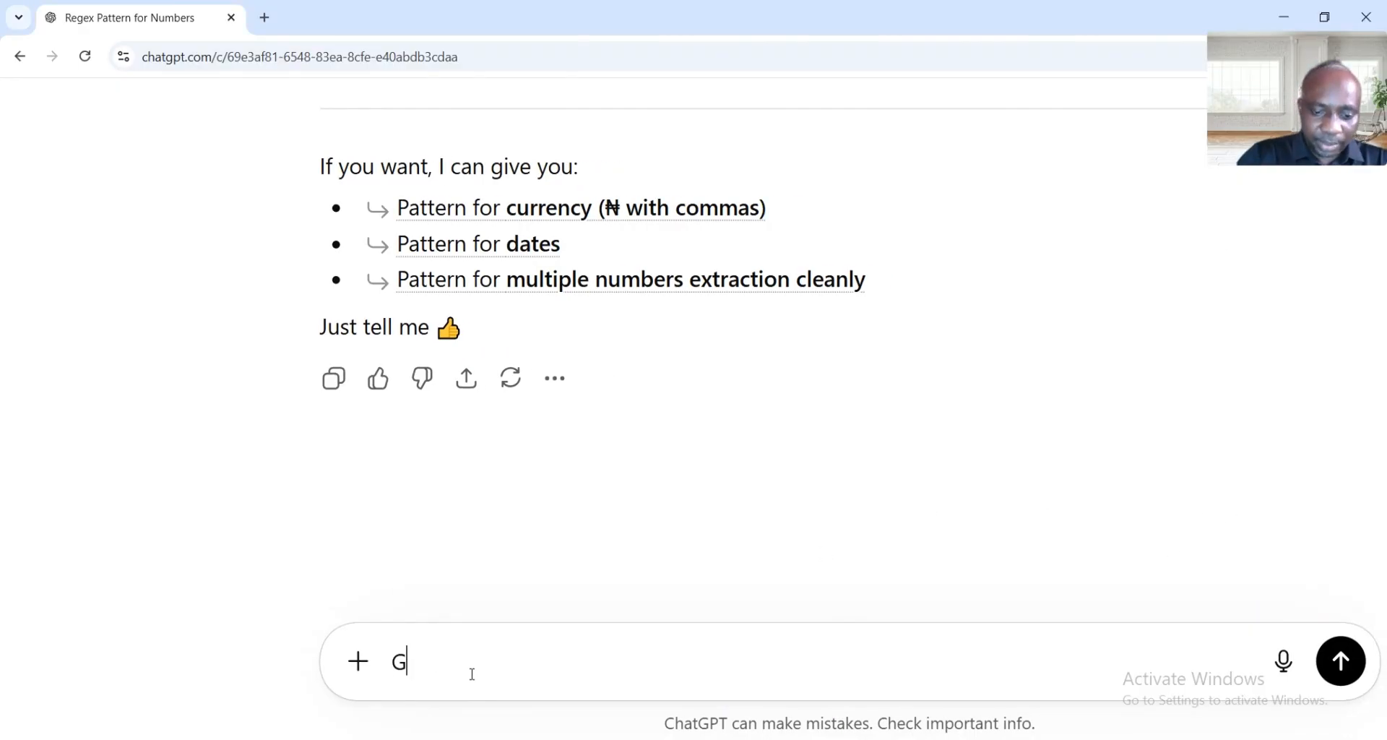
type("ene")
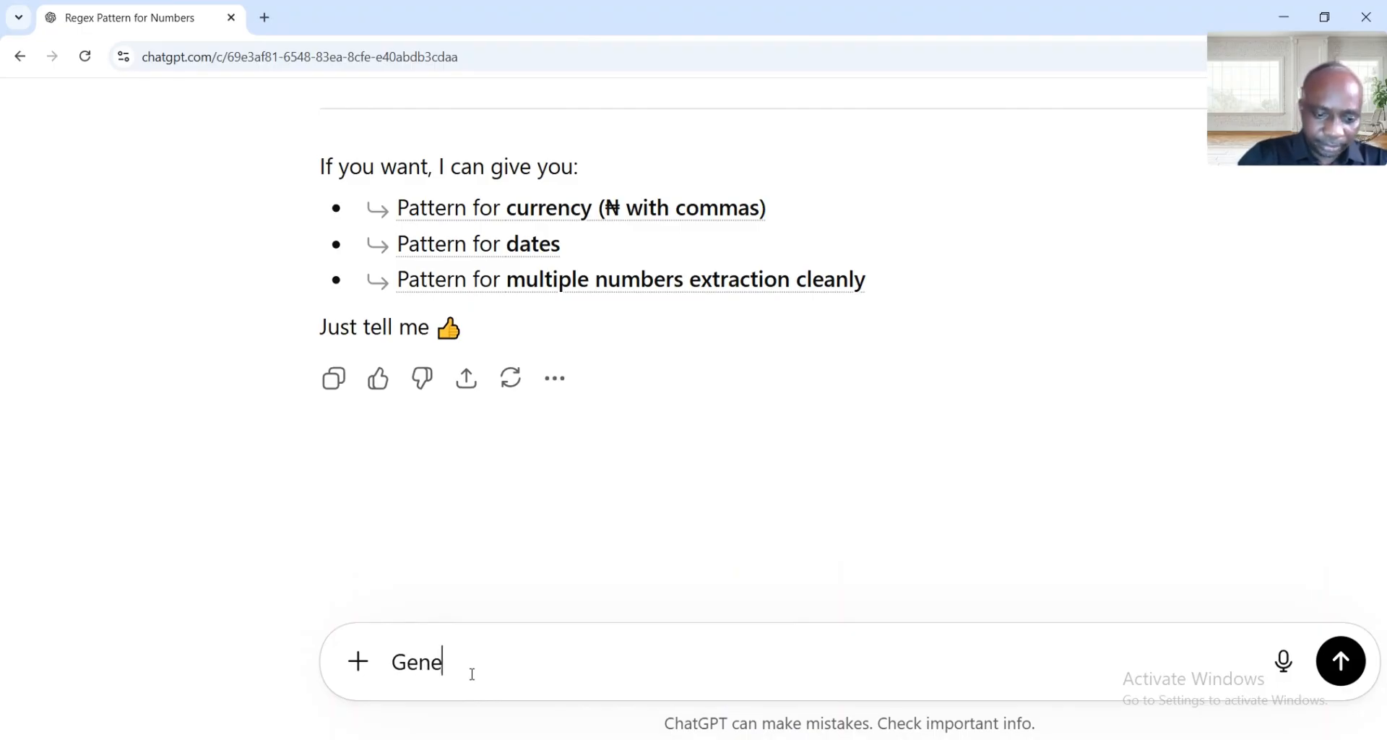
type("rate a pa")
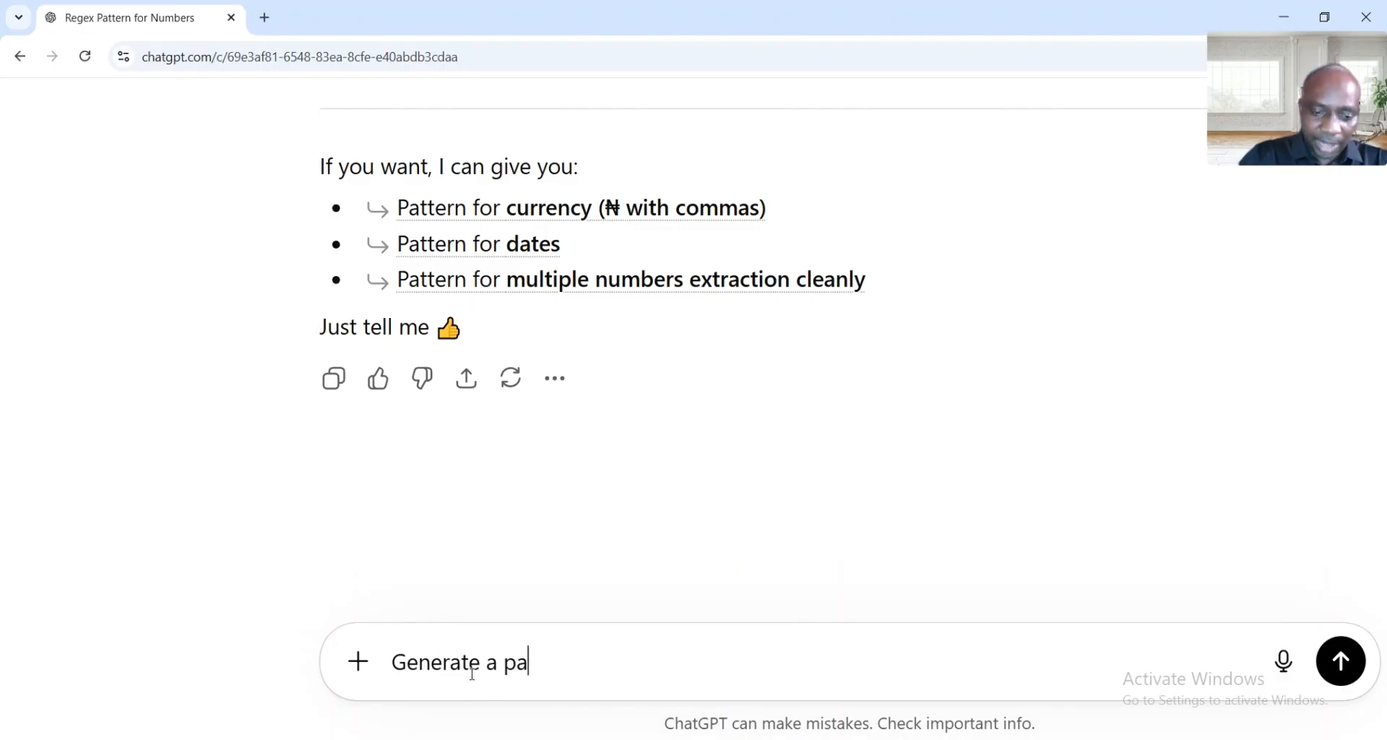
type("ttern to extract")
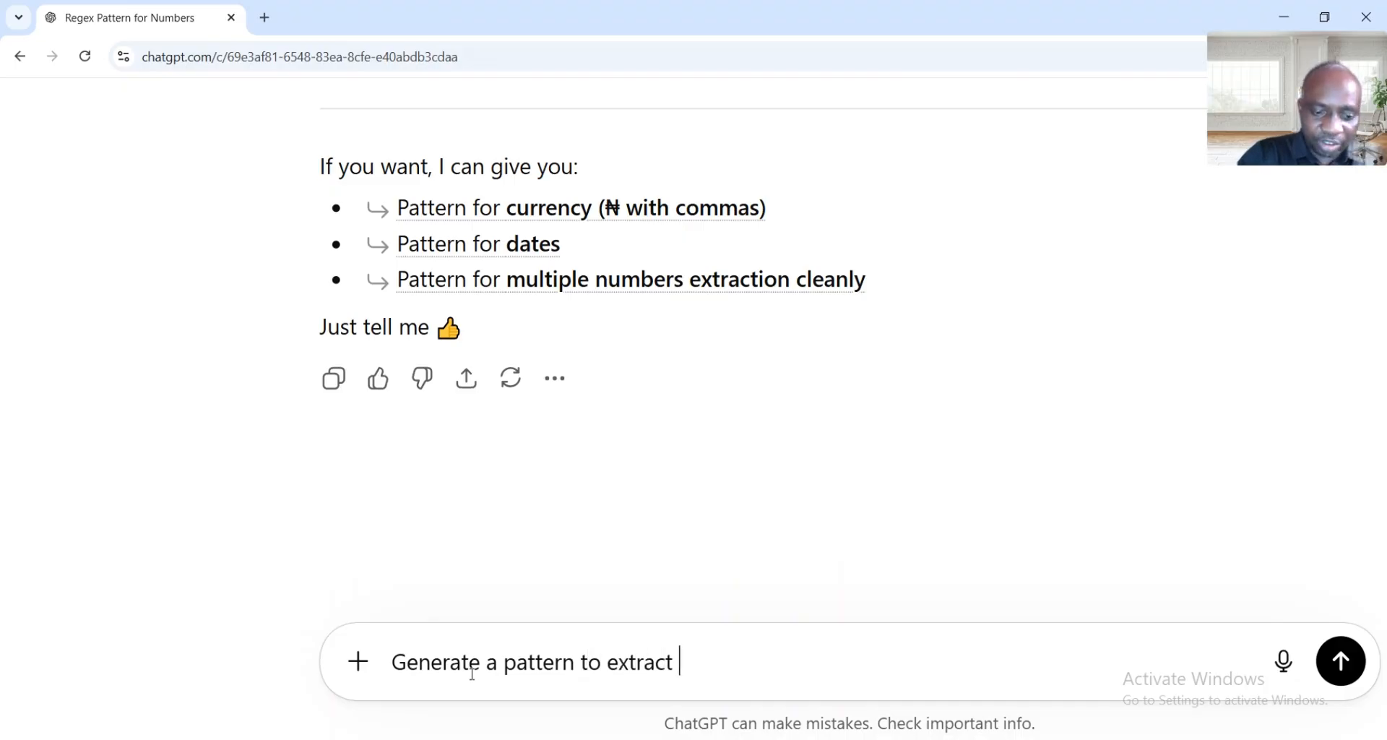
type(" na")
key("BackSpace")
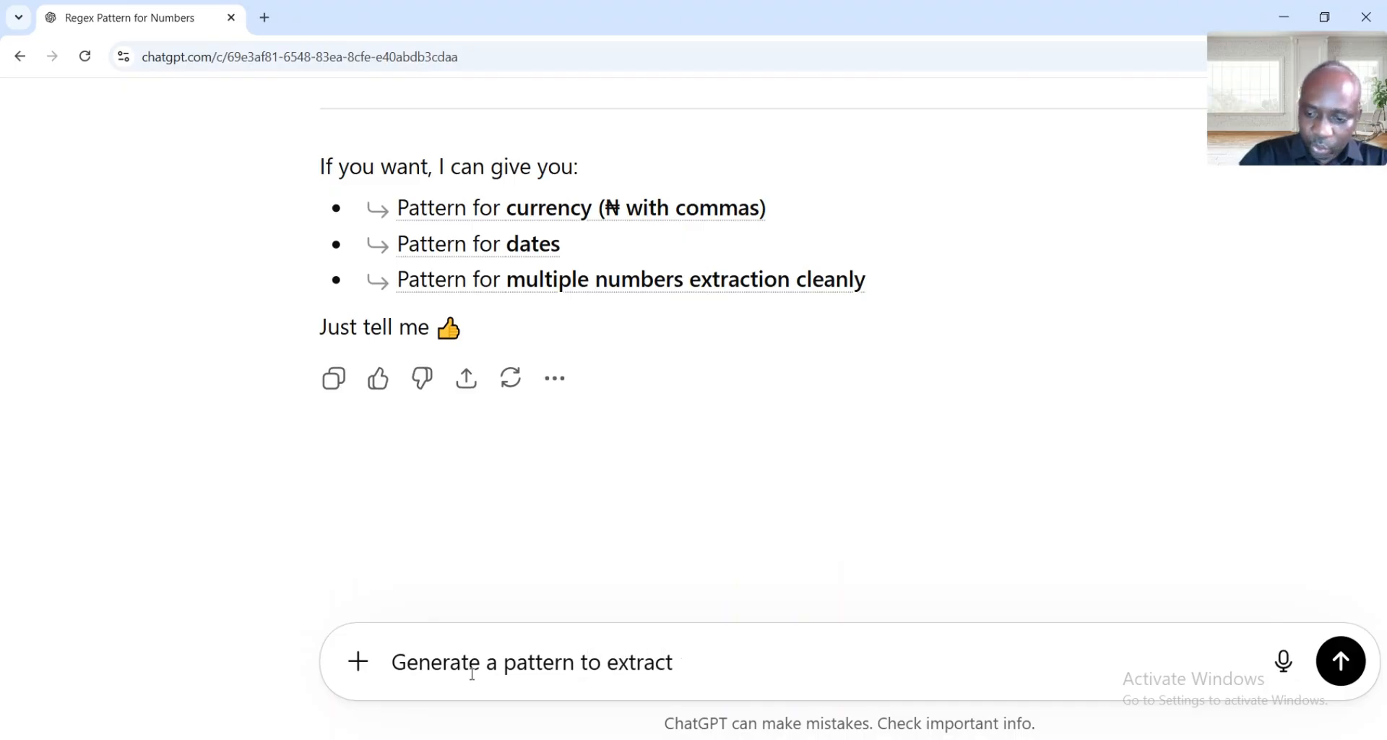
type("name of ")
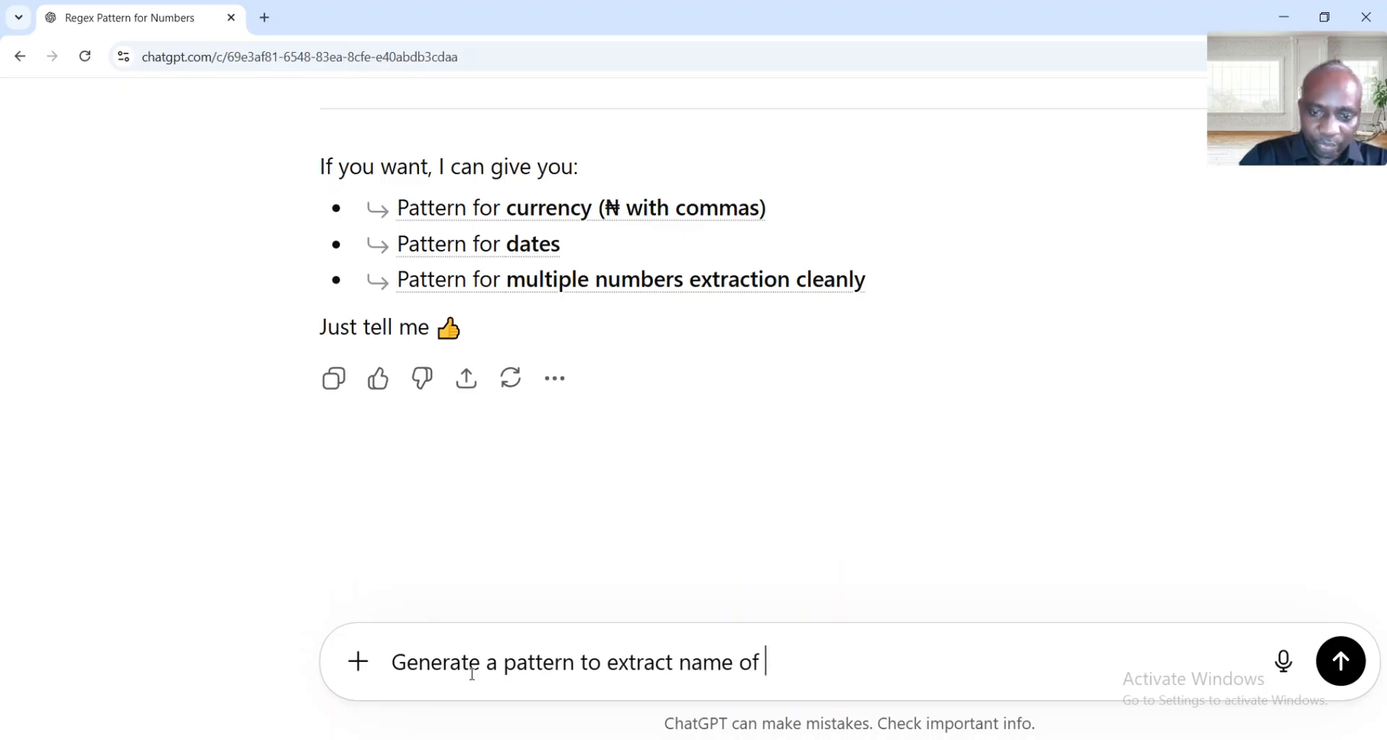
type("month ")
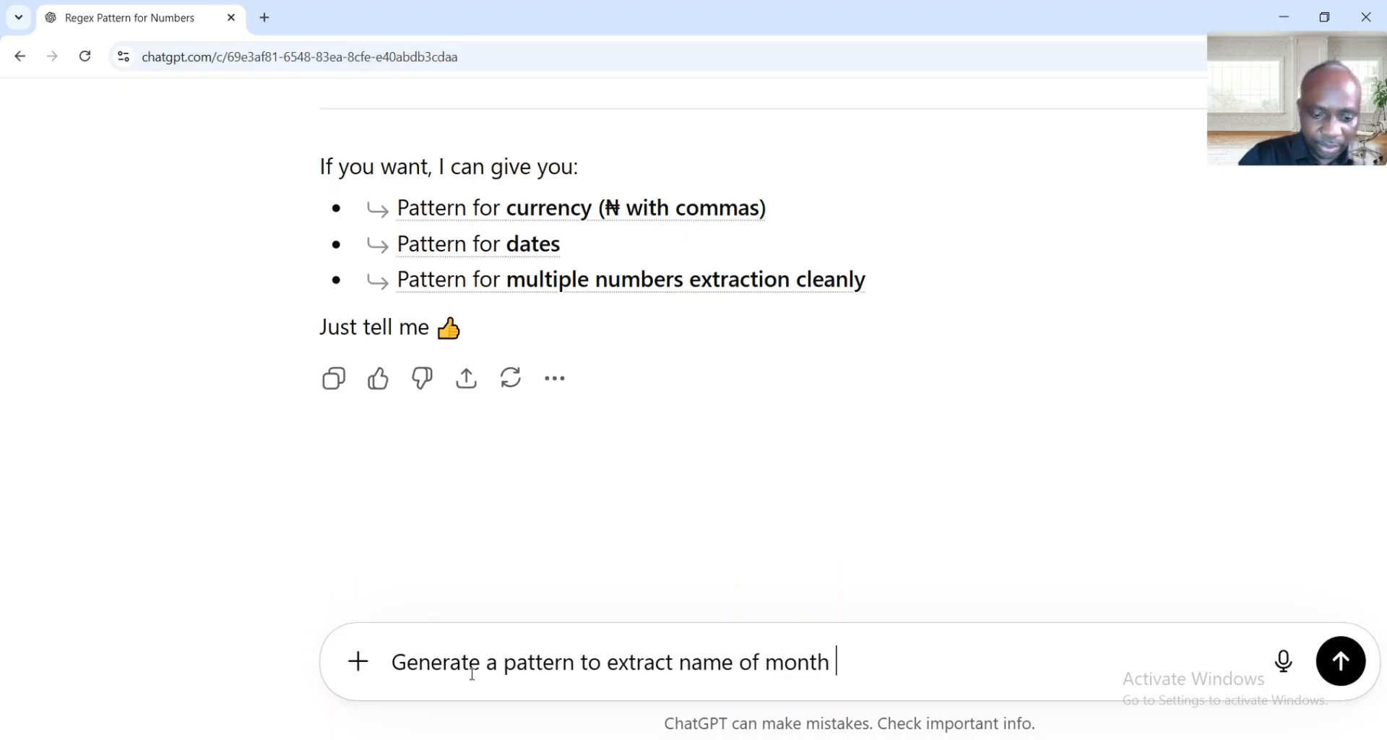
type("from a ")
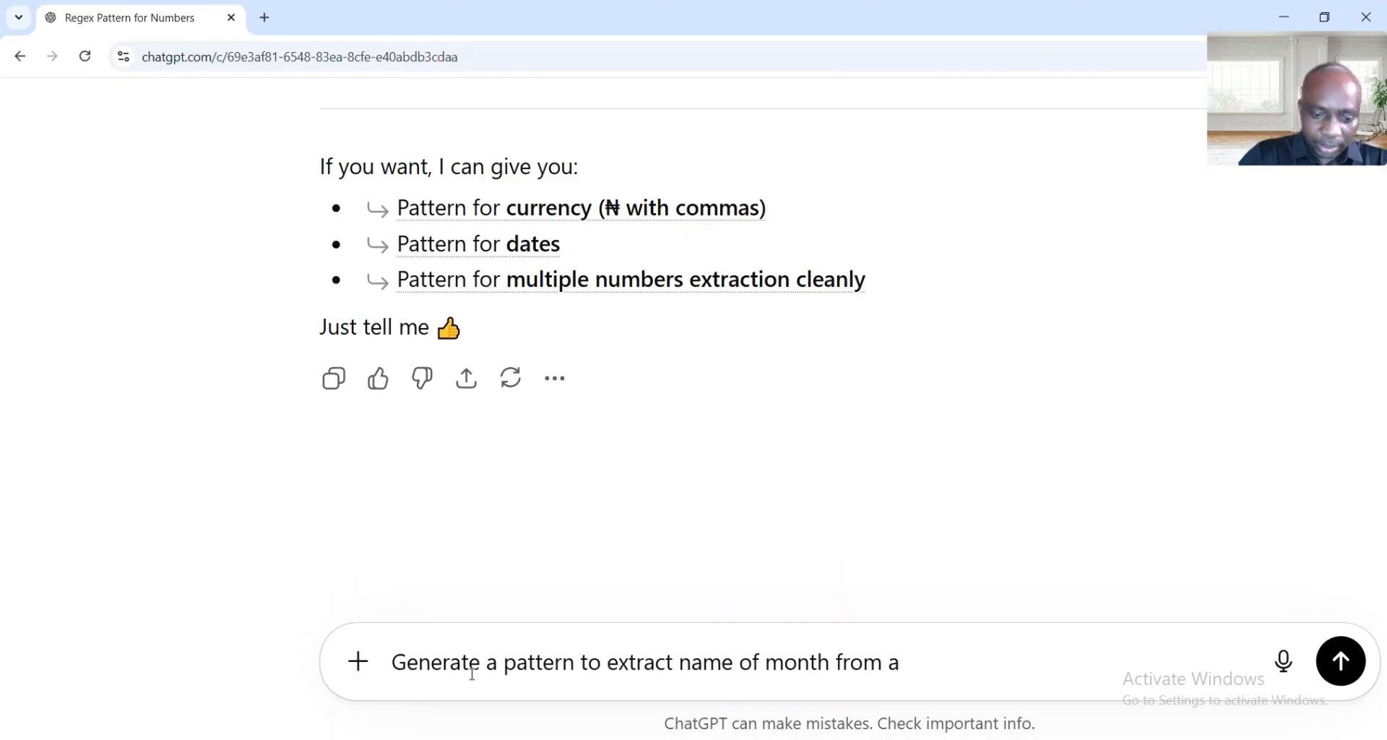
type("text wi")
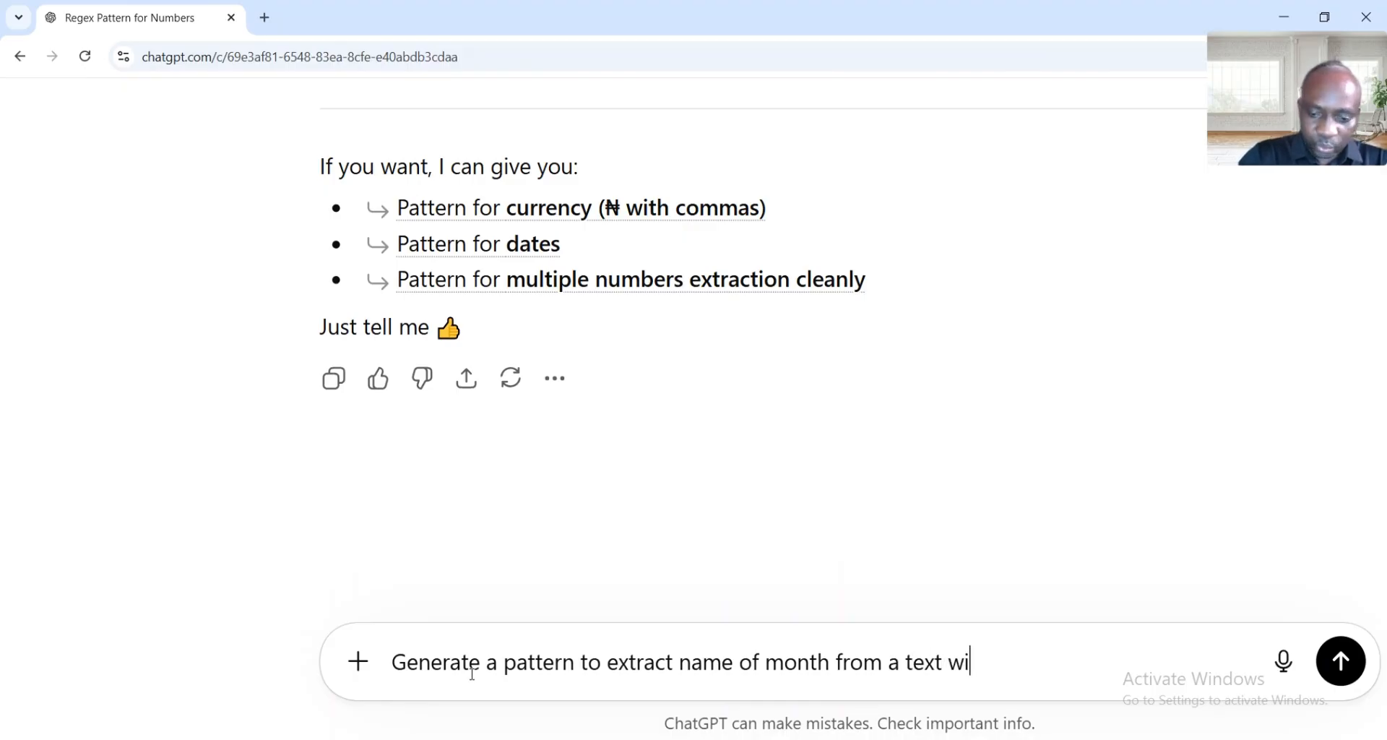
type("th the u")
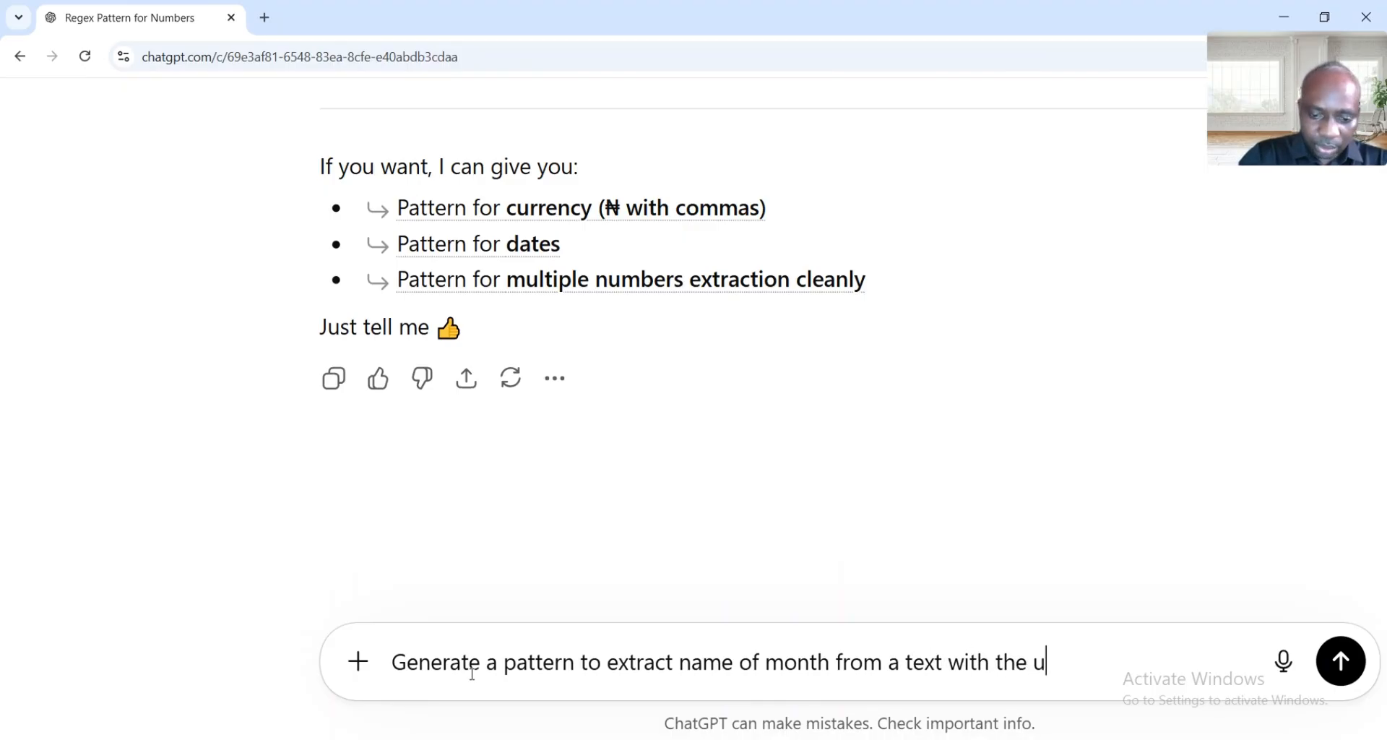
type("se of ")
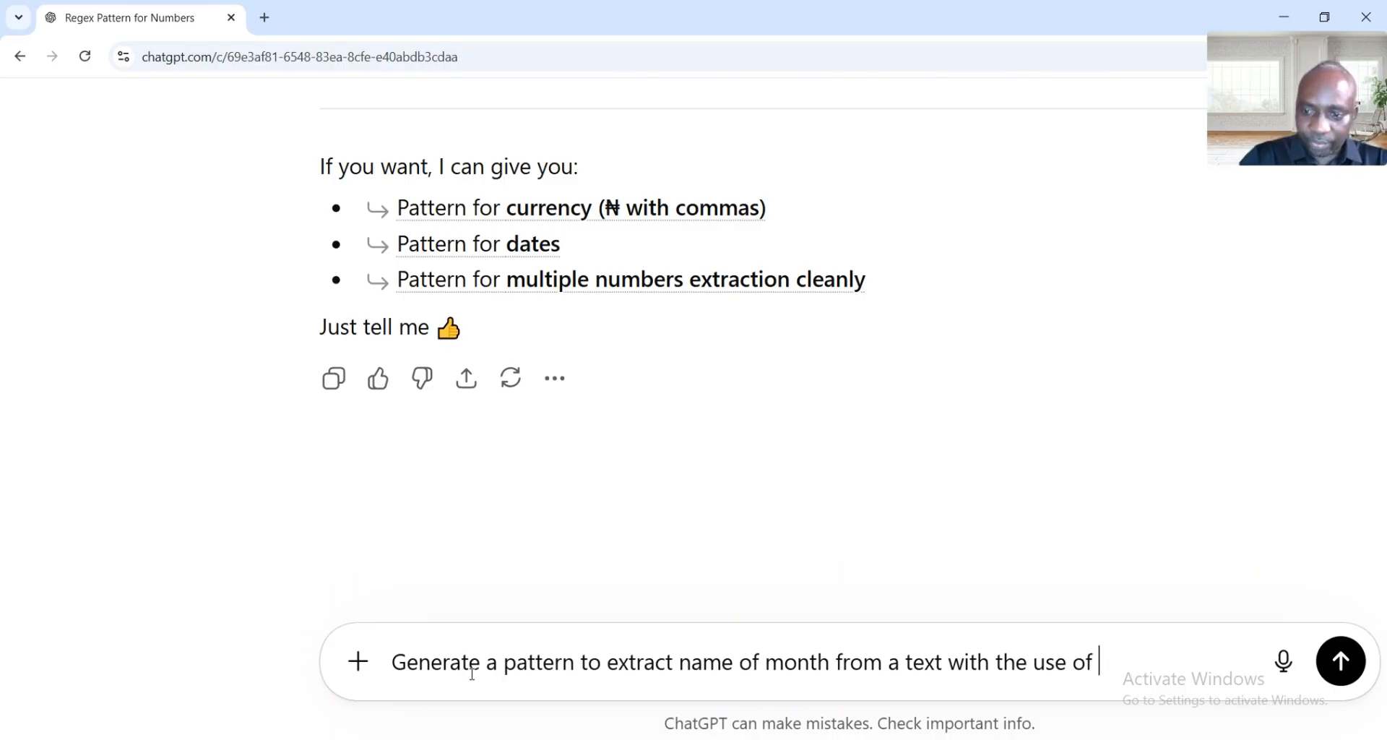
type("r")
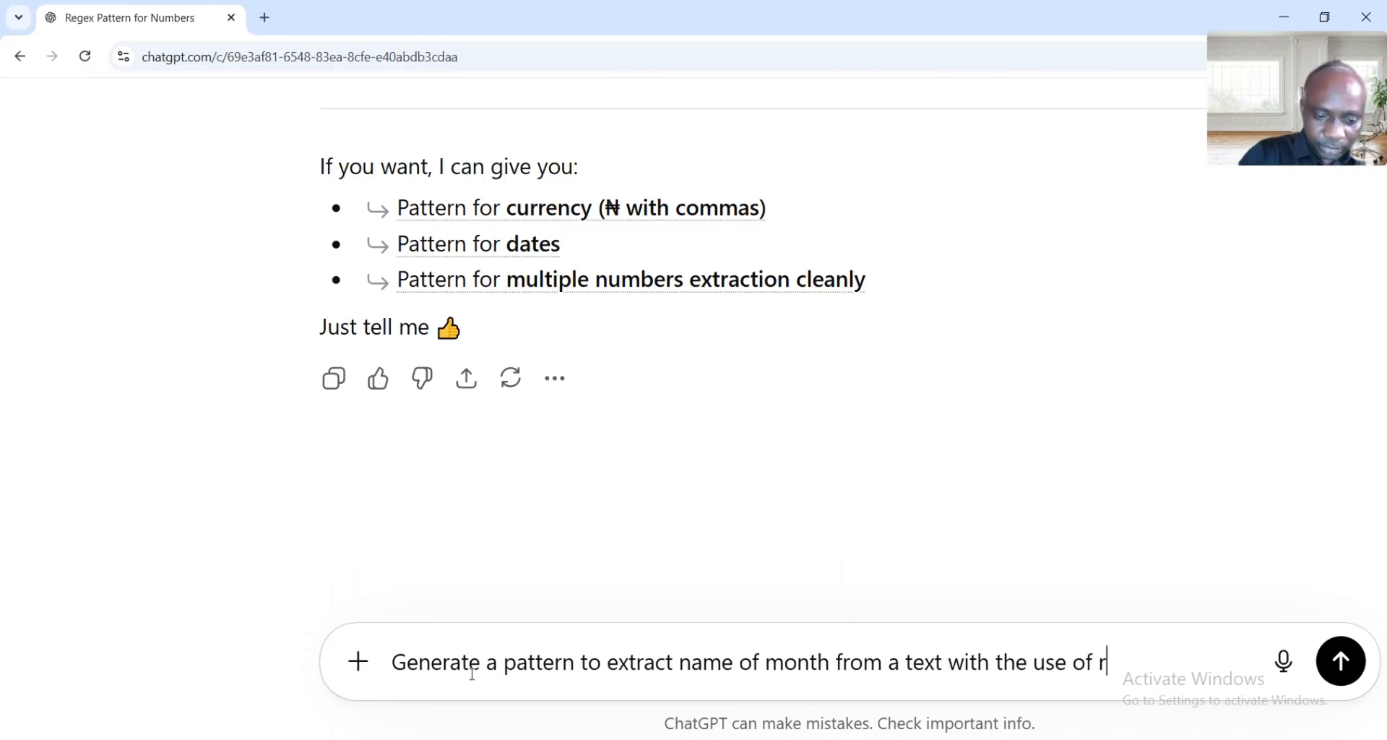
type("egexextr")
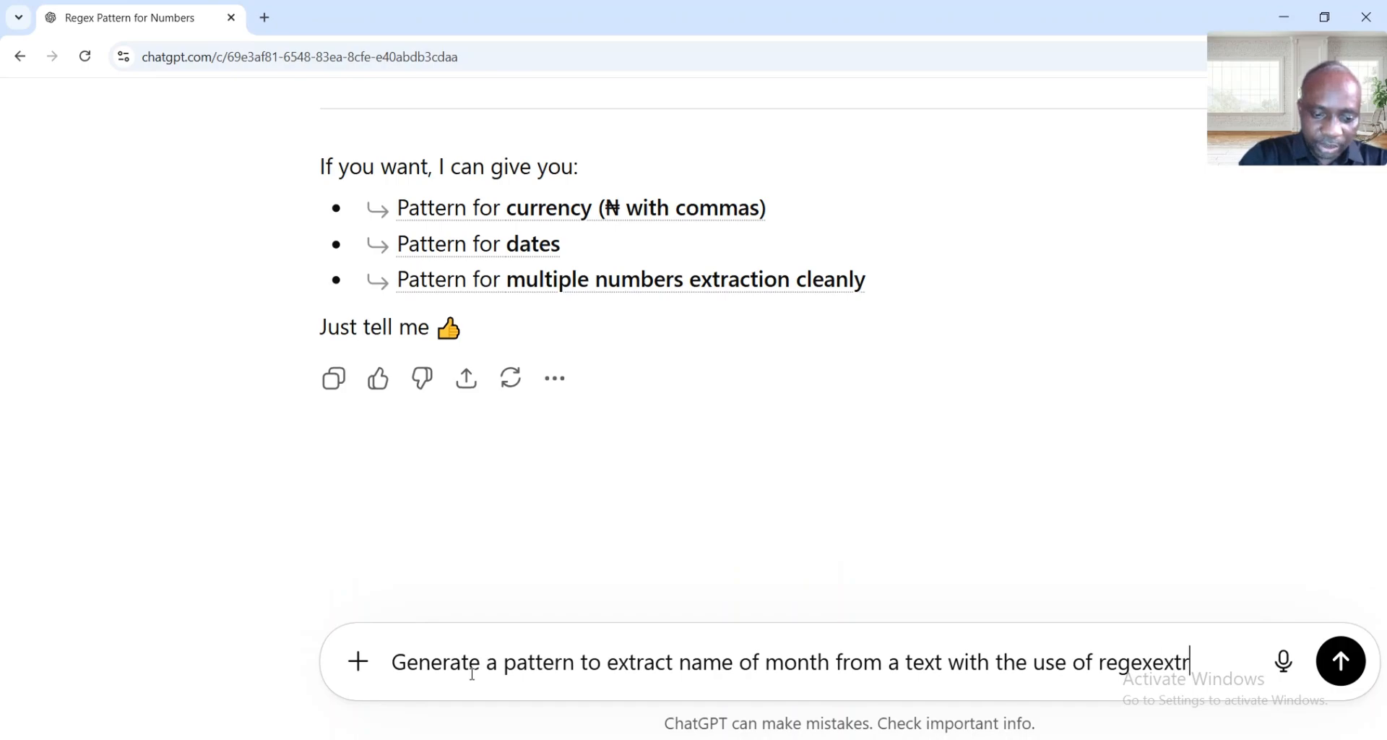
type("act function")
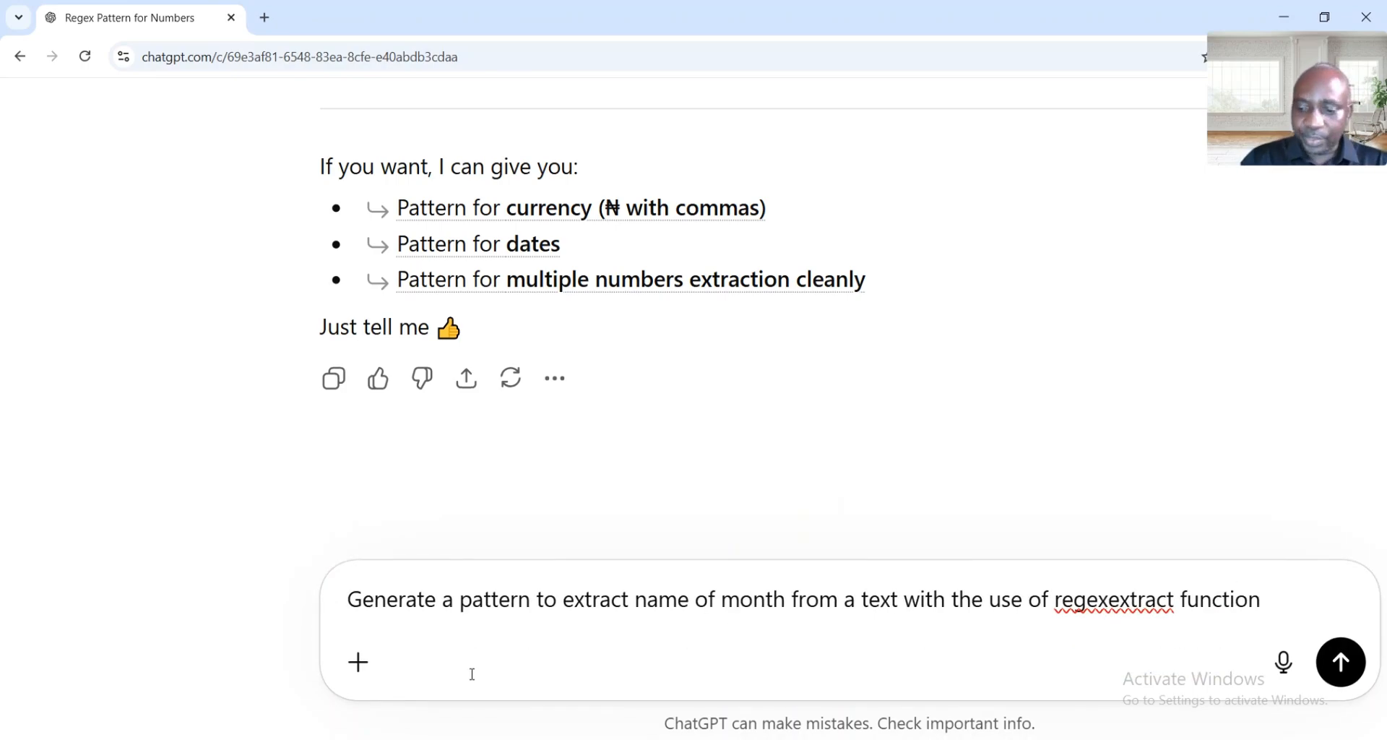
key("Return")
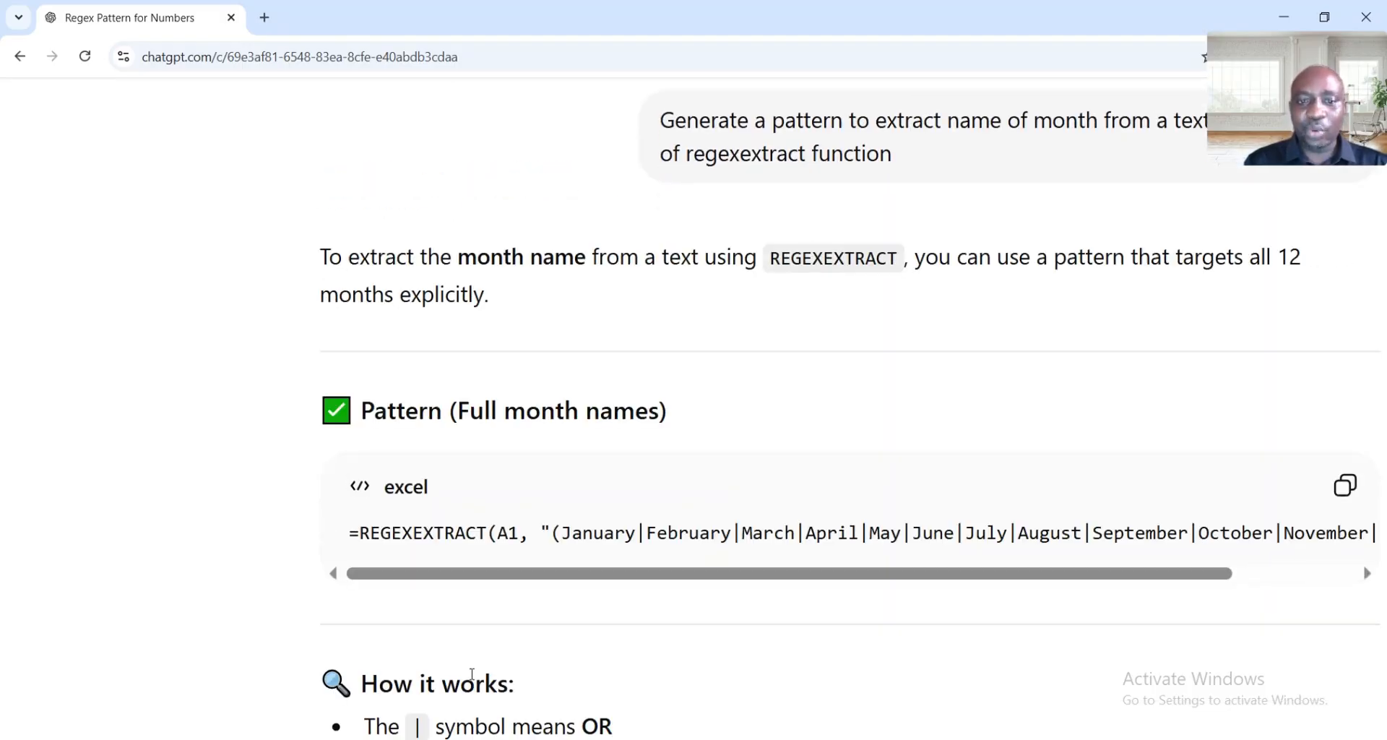
Step: Review the generated full-month-names REGEXEXTRACT formula to its end and copy it from the code block
scroll(619, 477, "down", 1)
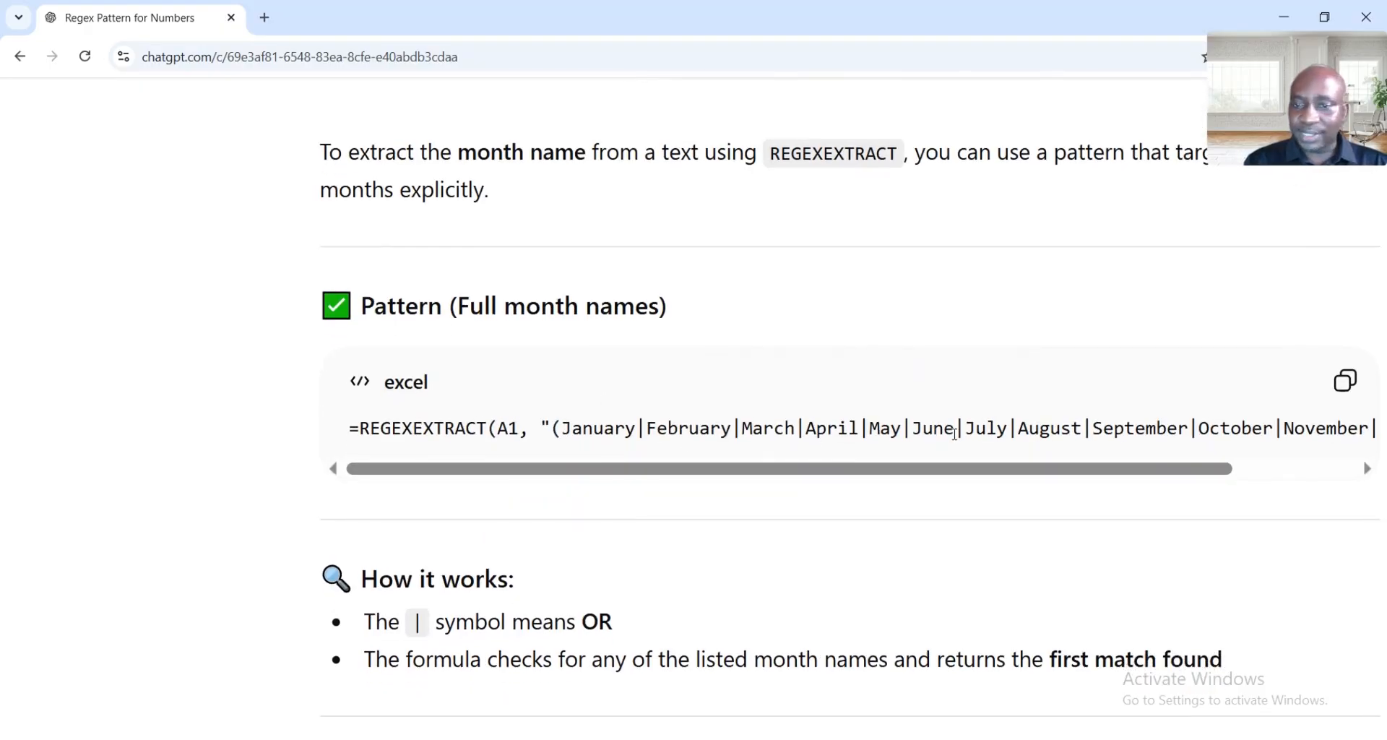
scroll(974, 429, "right", 3)
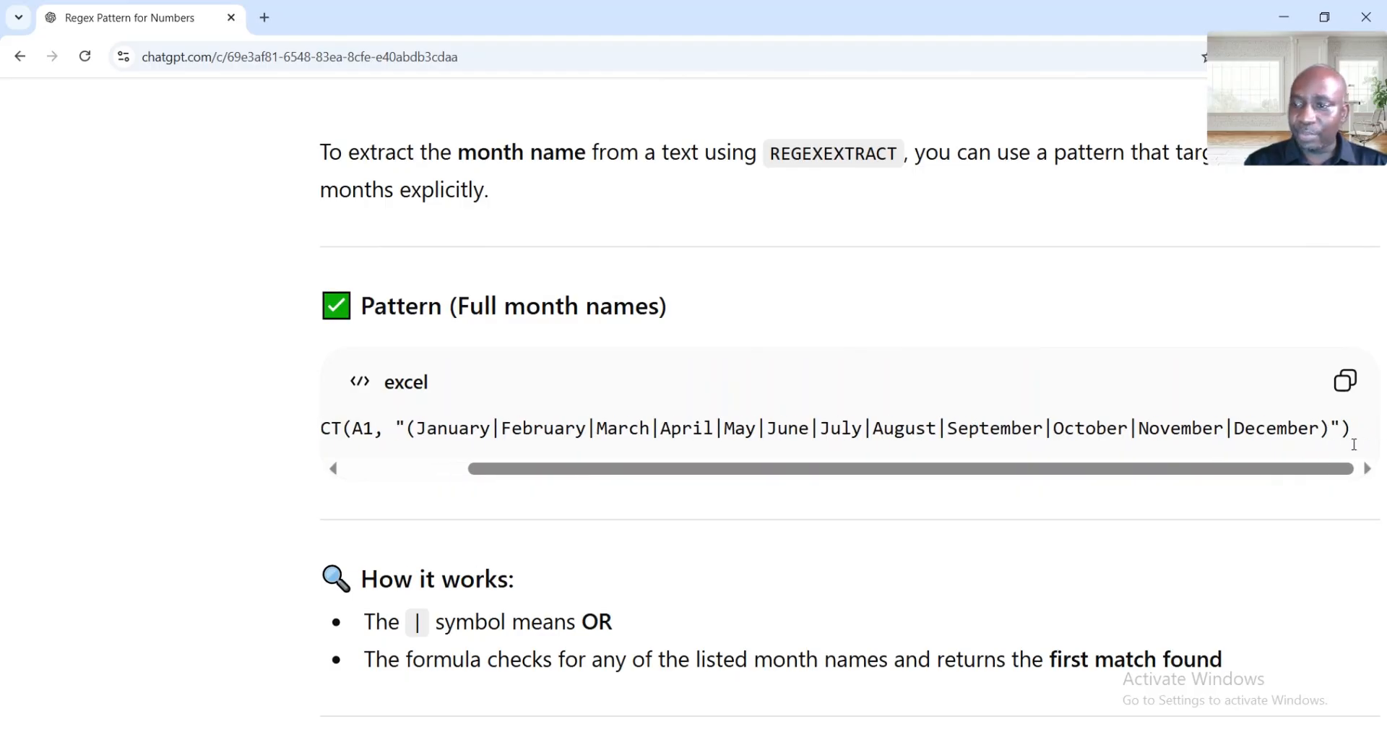
mouse_move(1354, 431)
left_mouse_down()
mouse_move(1183, 429)
mouse_move(1356, 431)
left_mouse_up()
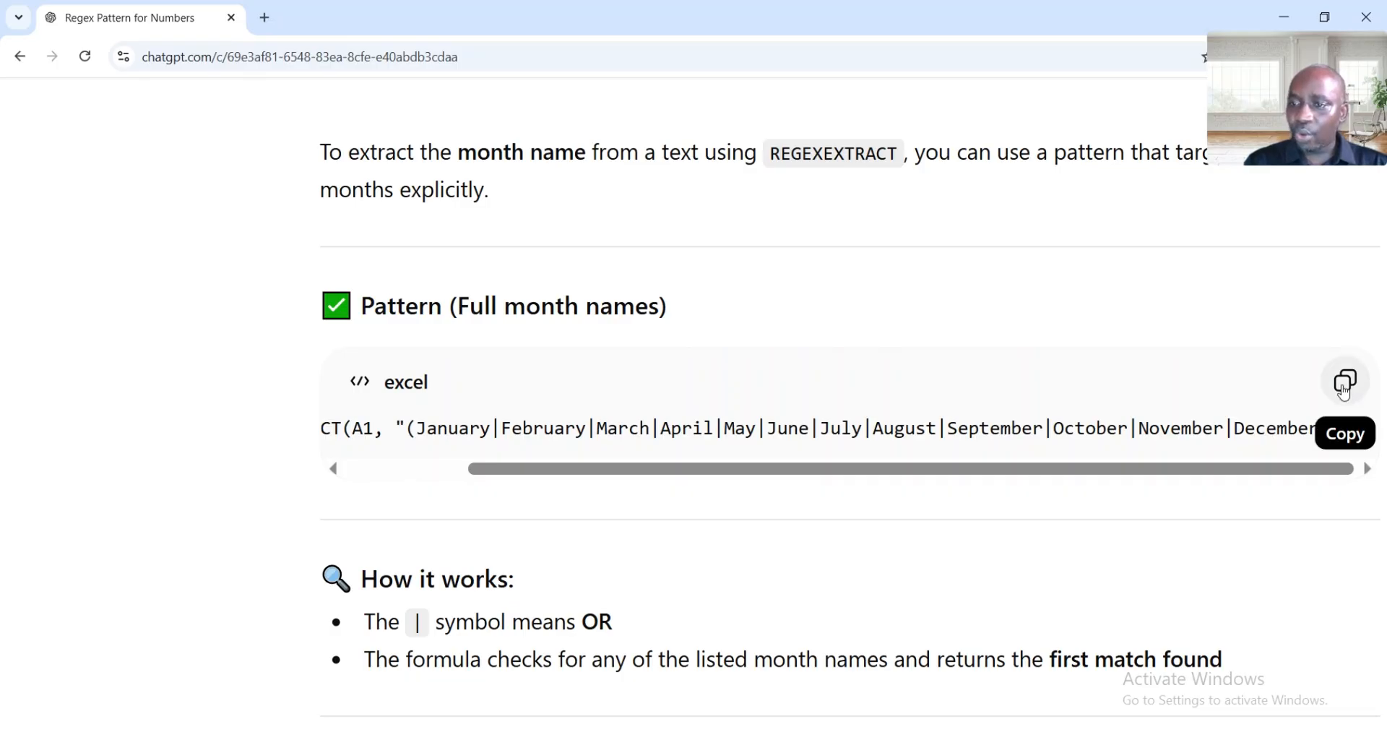
left_click(1338, 402)
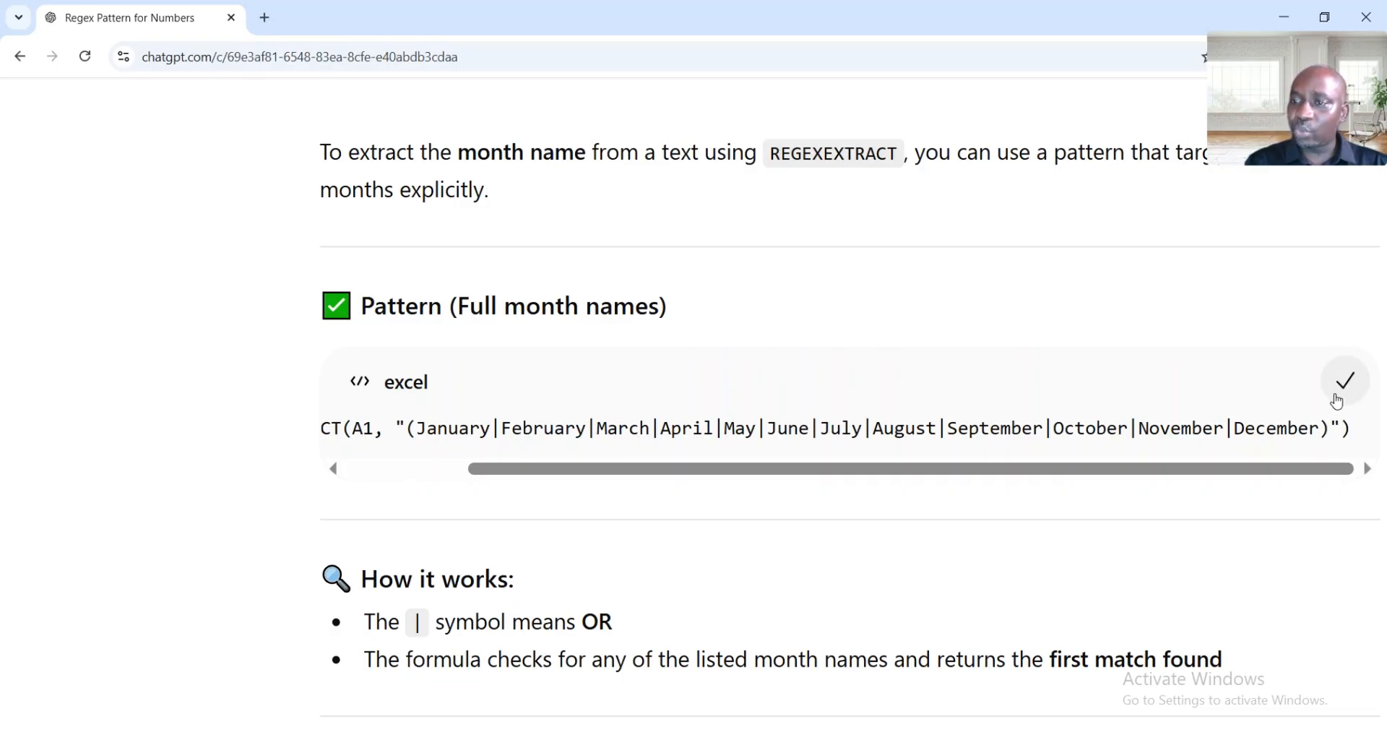
Step: Switch back to Excel and paste the copied REGEXEXTRACT formula, with its A1 reference, into F2
key("alt+Tab")
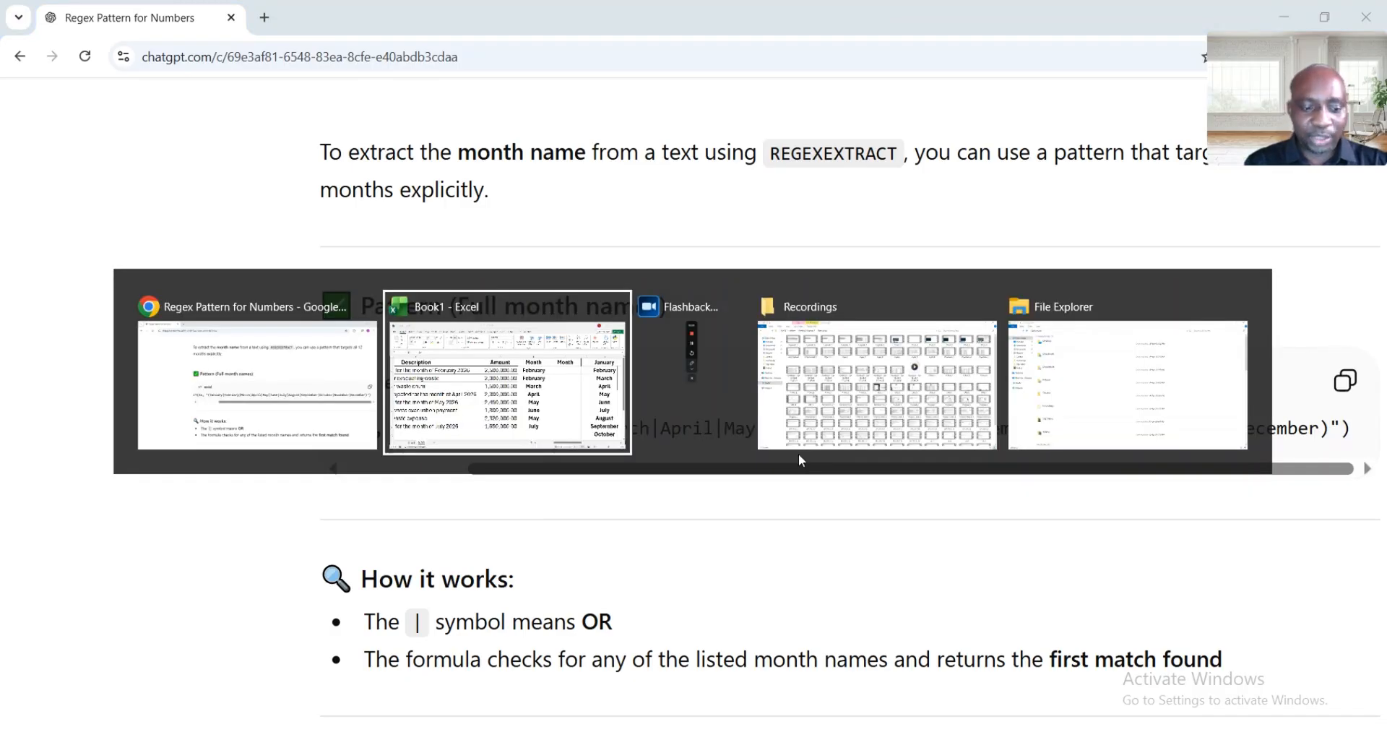
key("alt+Tab")
key("alt+shift+Tab")
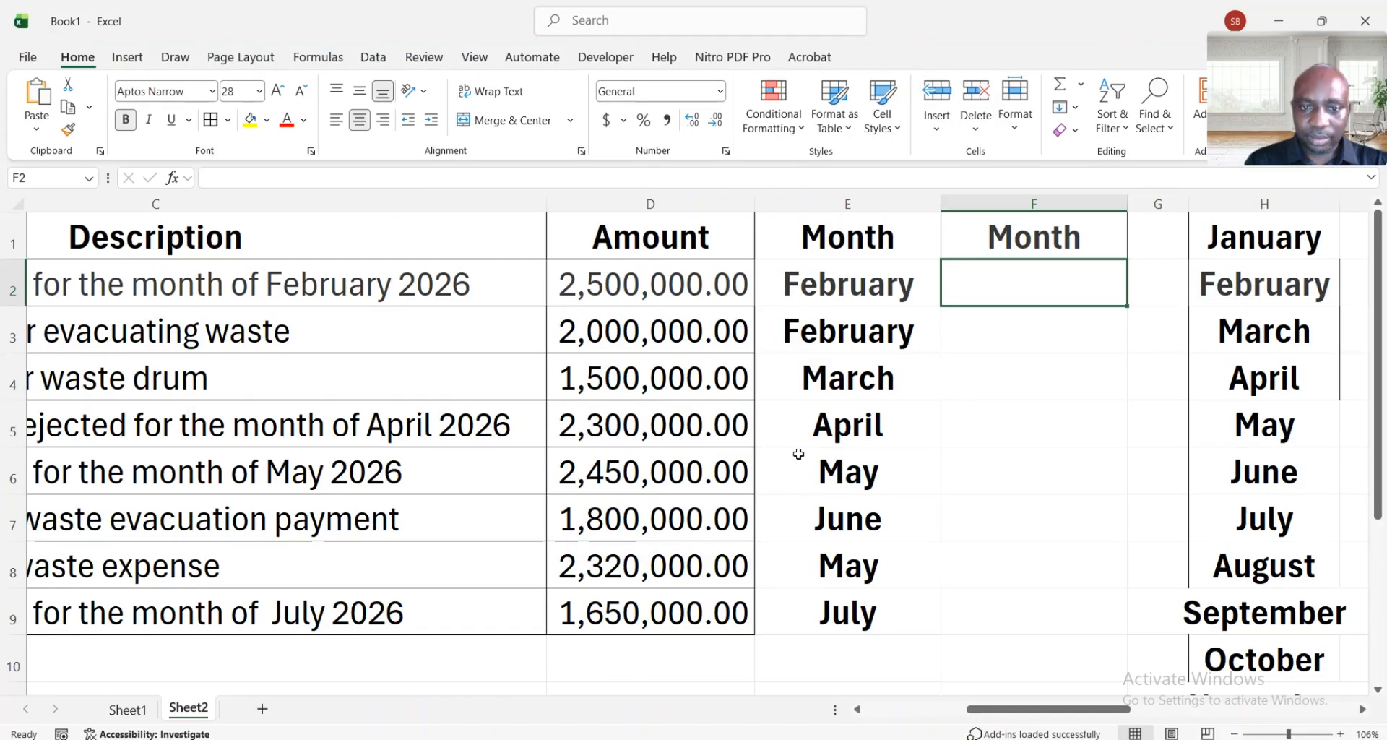
type("=")
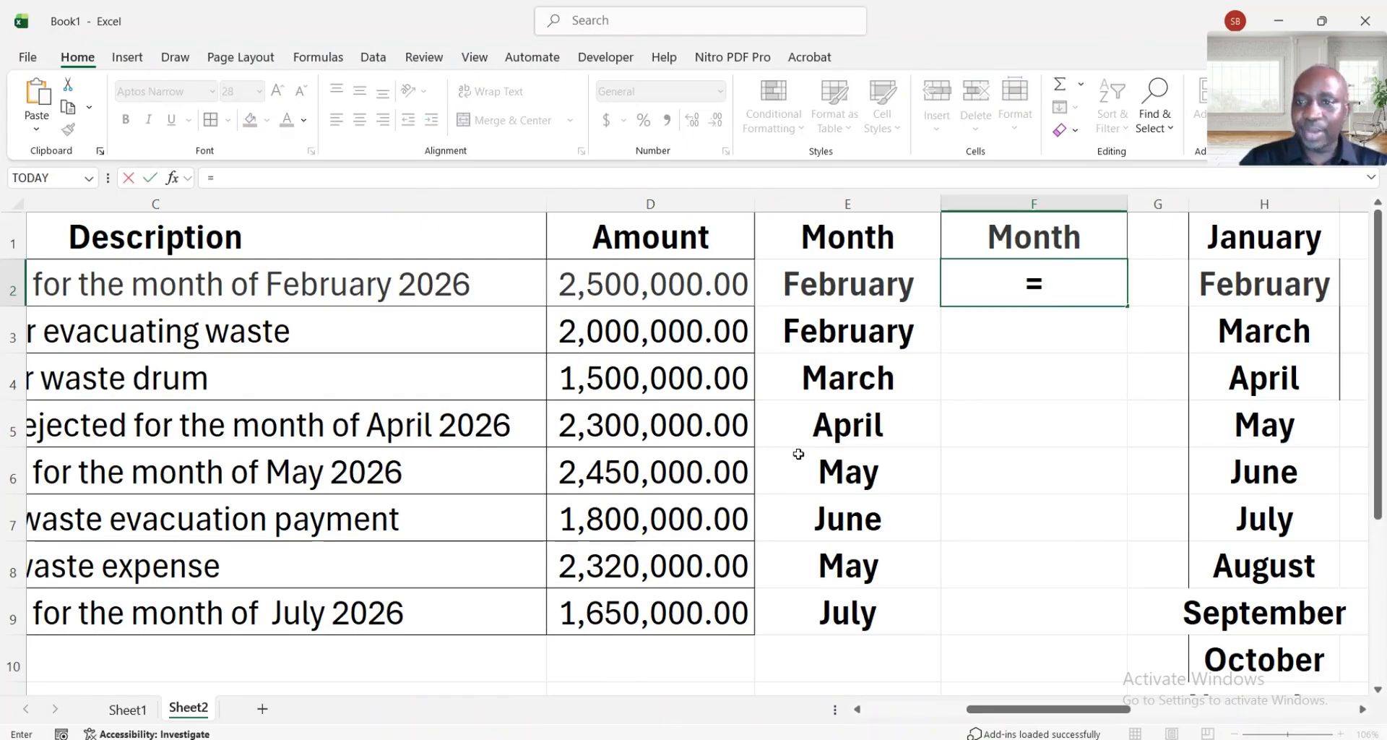
key("Escape")
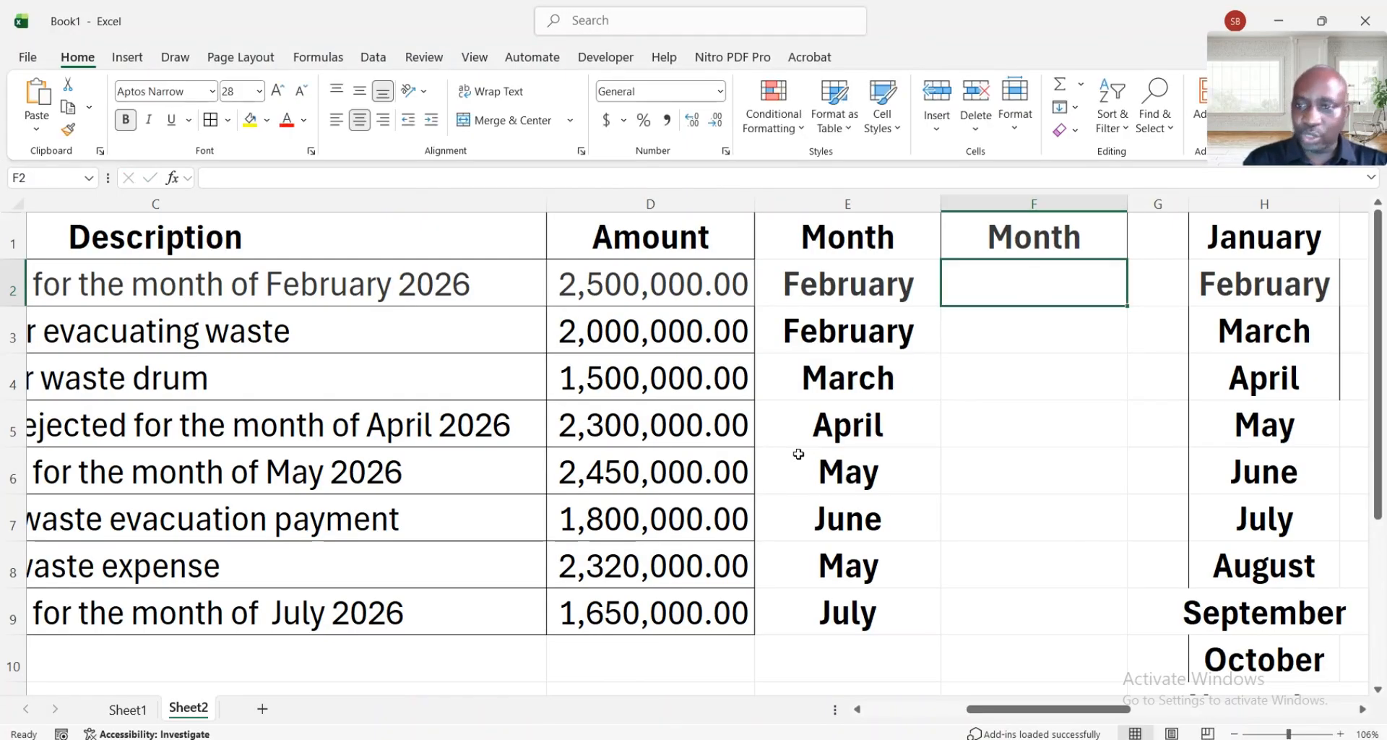
key("ctrl+v")
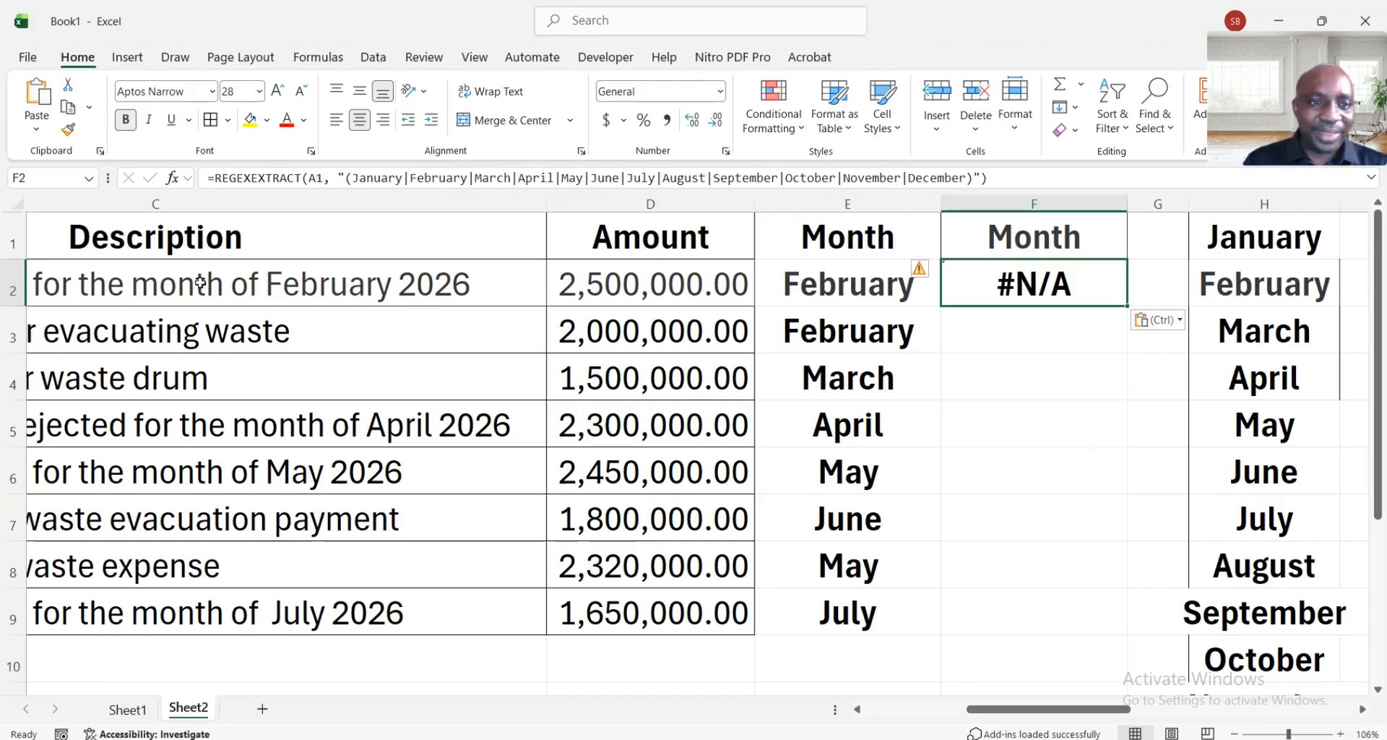
Step: Replace the A1 reference in F2's REGEXEXTRACT formula with C2 and commit the formula
left_click(323, 178)
key("BackSpace")
key("BackSpace")
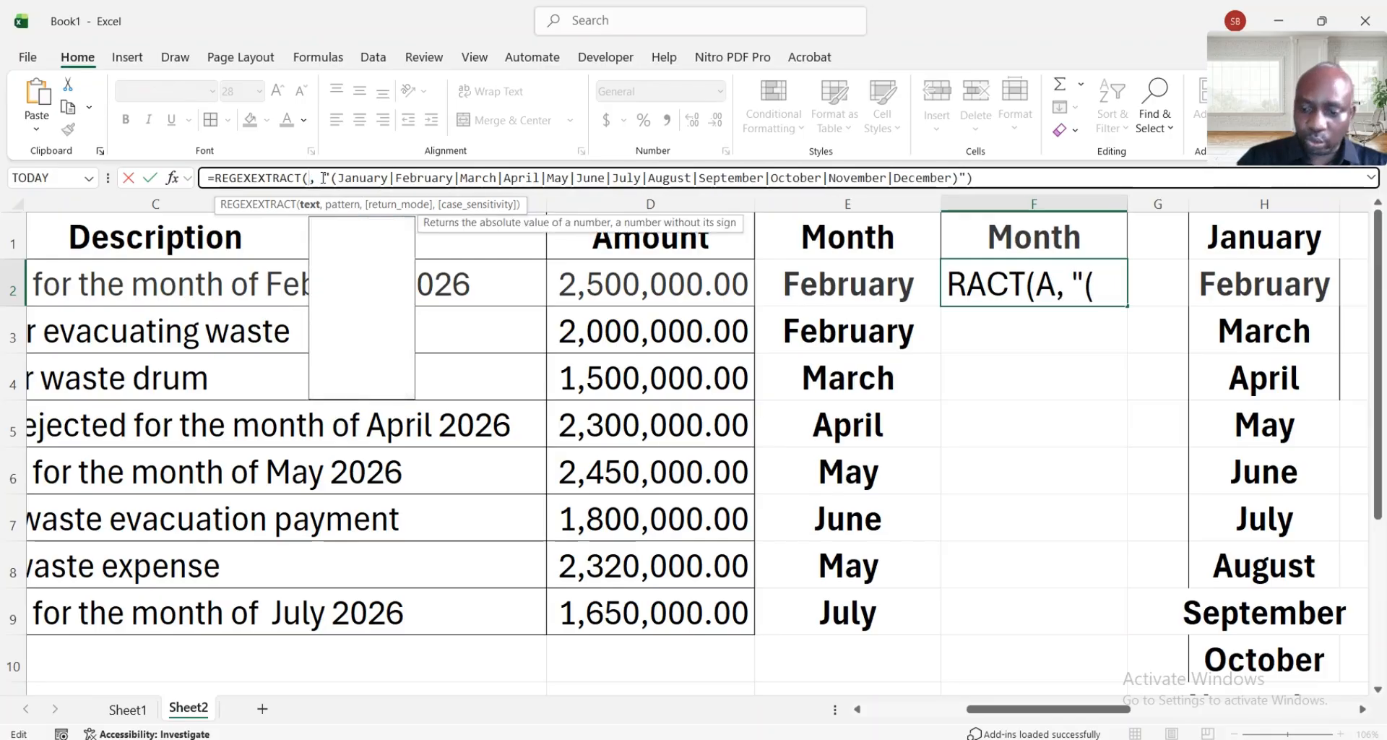
type("C2")
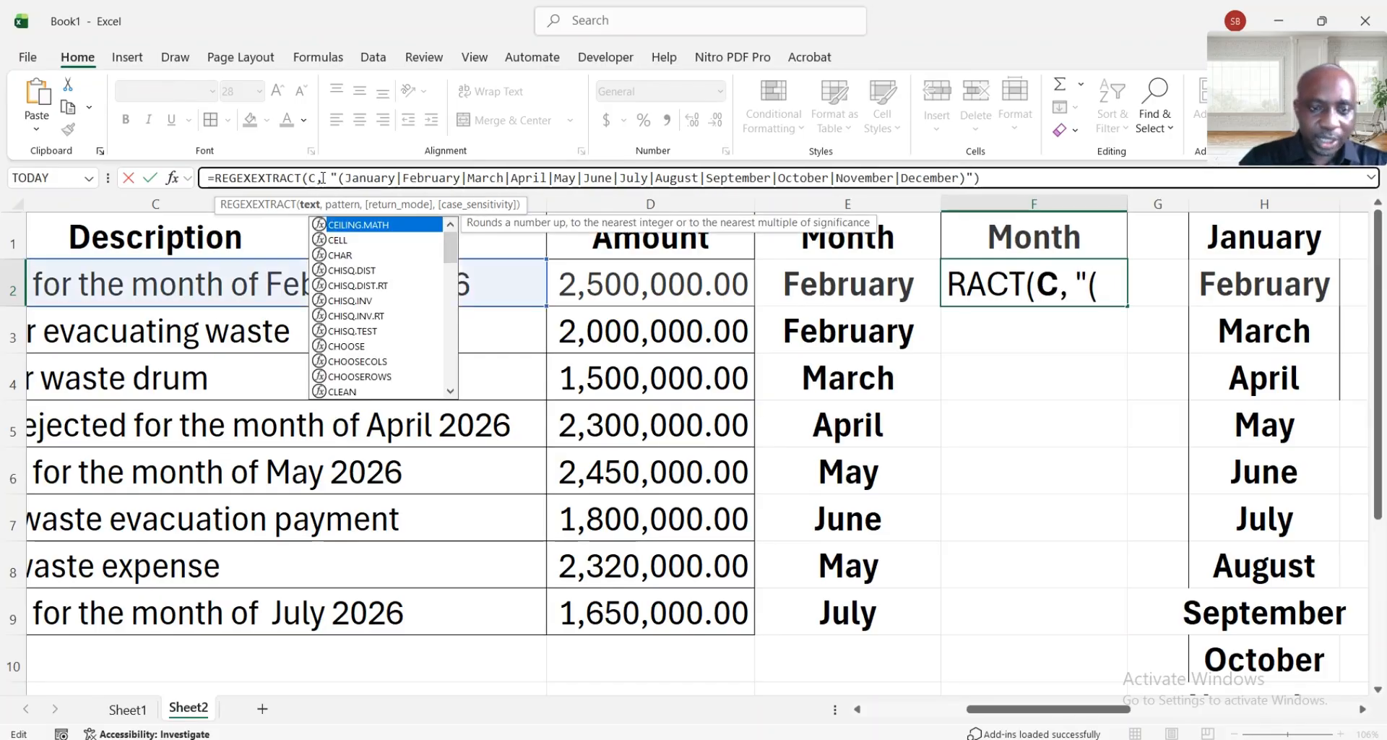
key("Return")
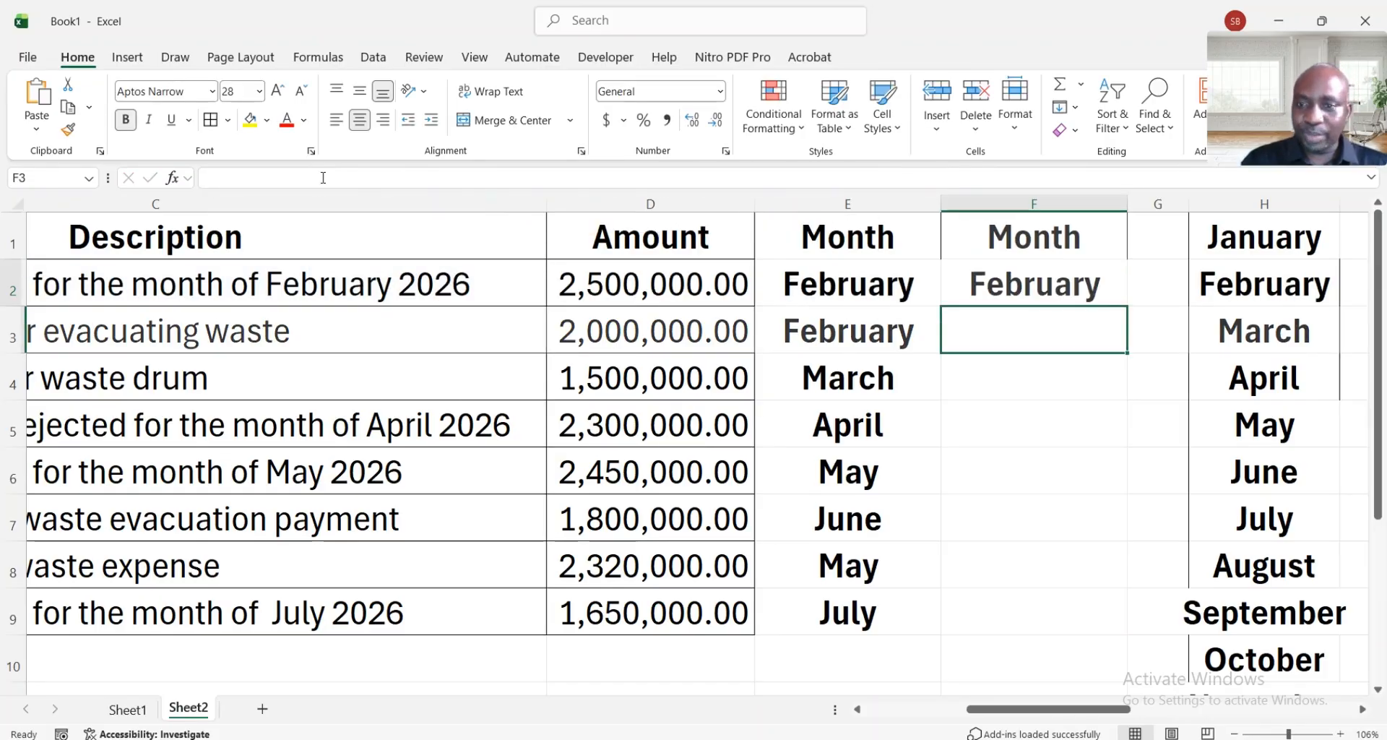
Step: Fill the REGEXEXTRACT formula from F2 down through F9 and select the last filled cell
left_click(1053, 291)
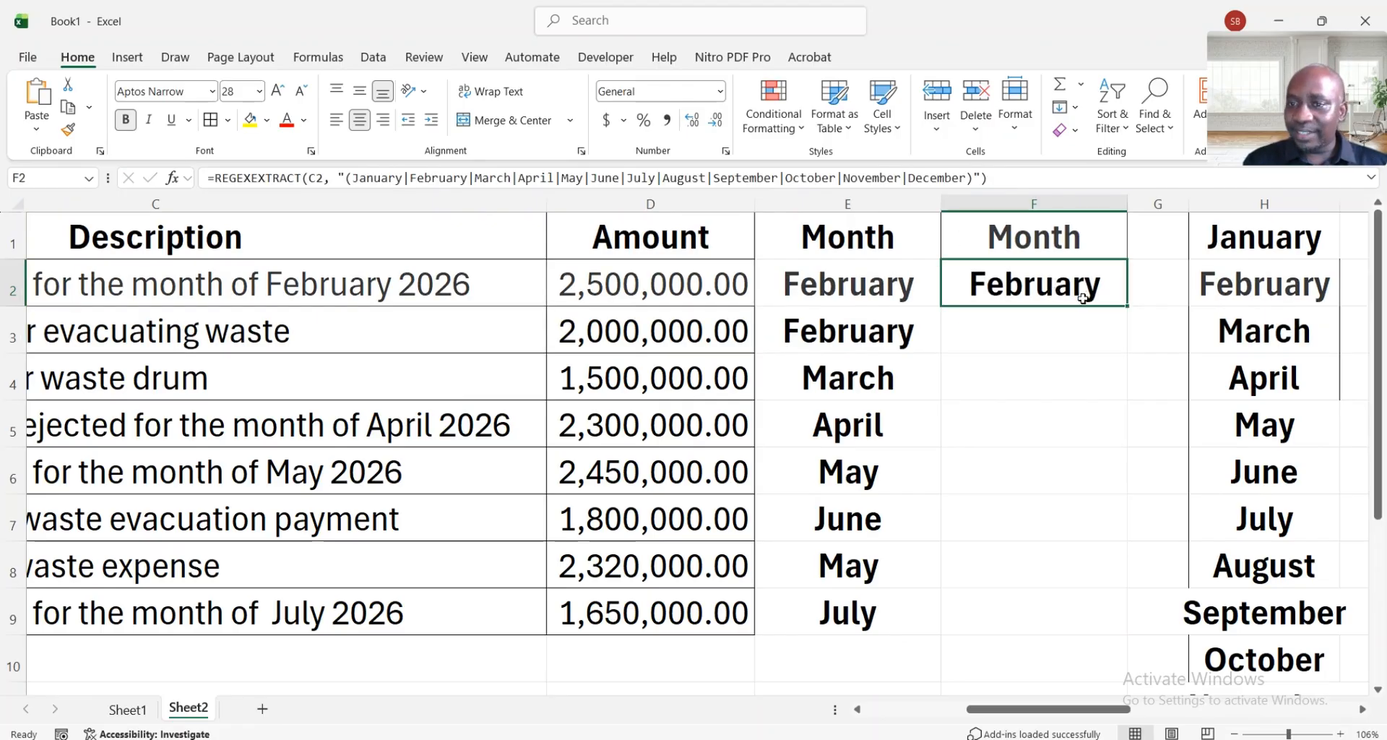
double_click(1127, 303)
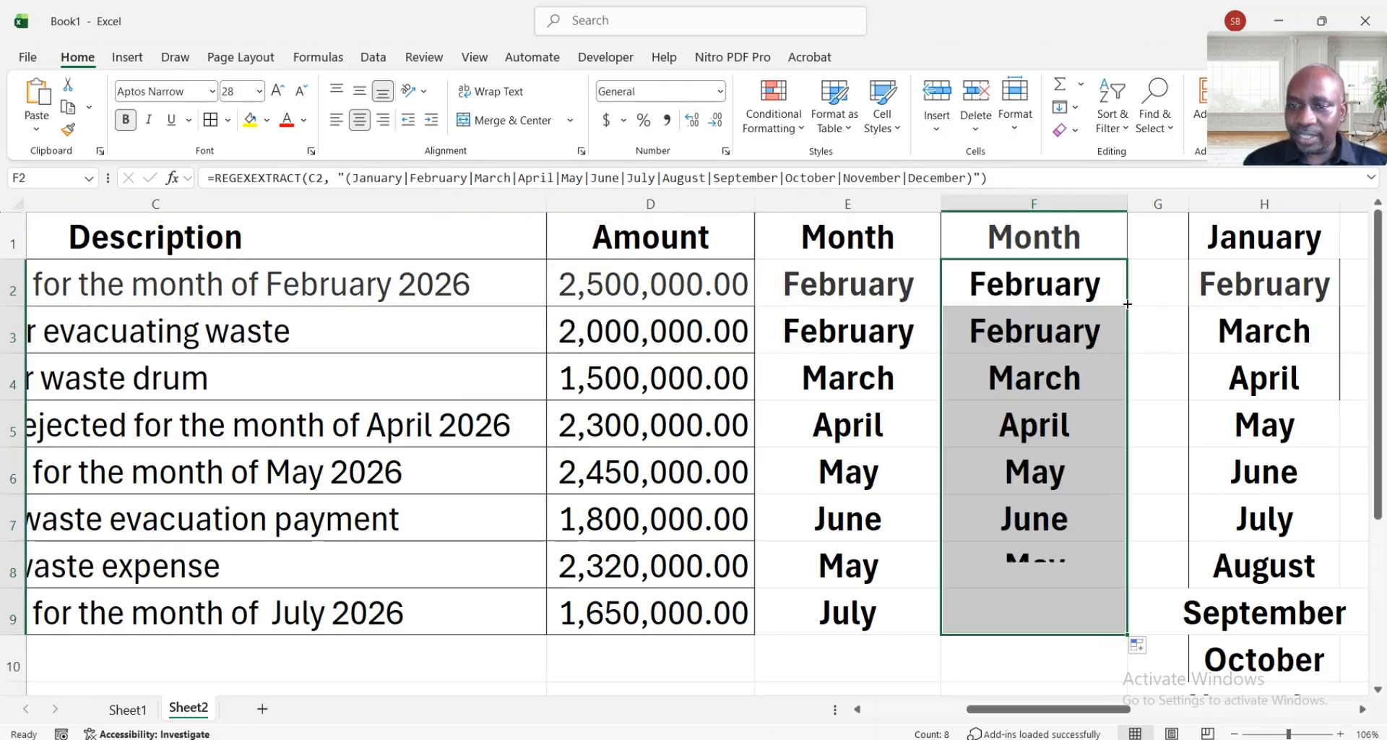
left_click(1022, 604)
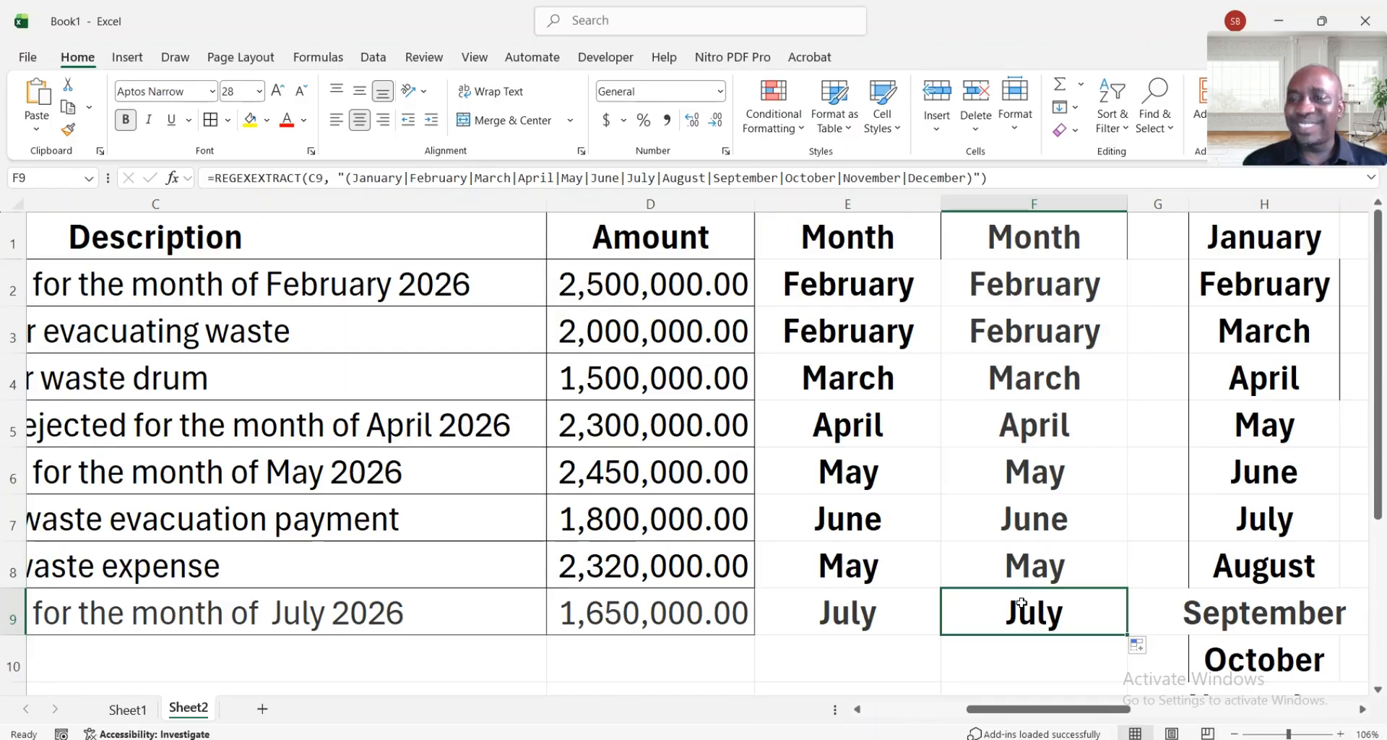